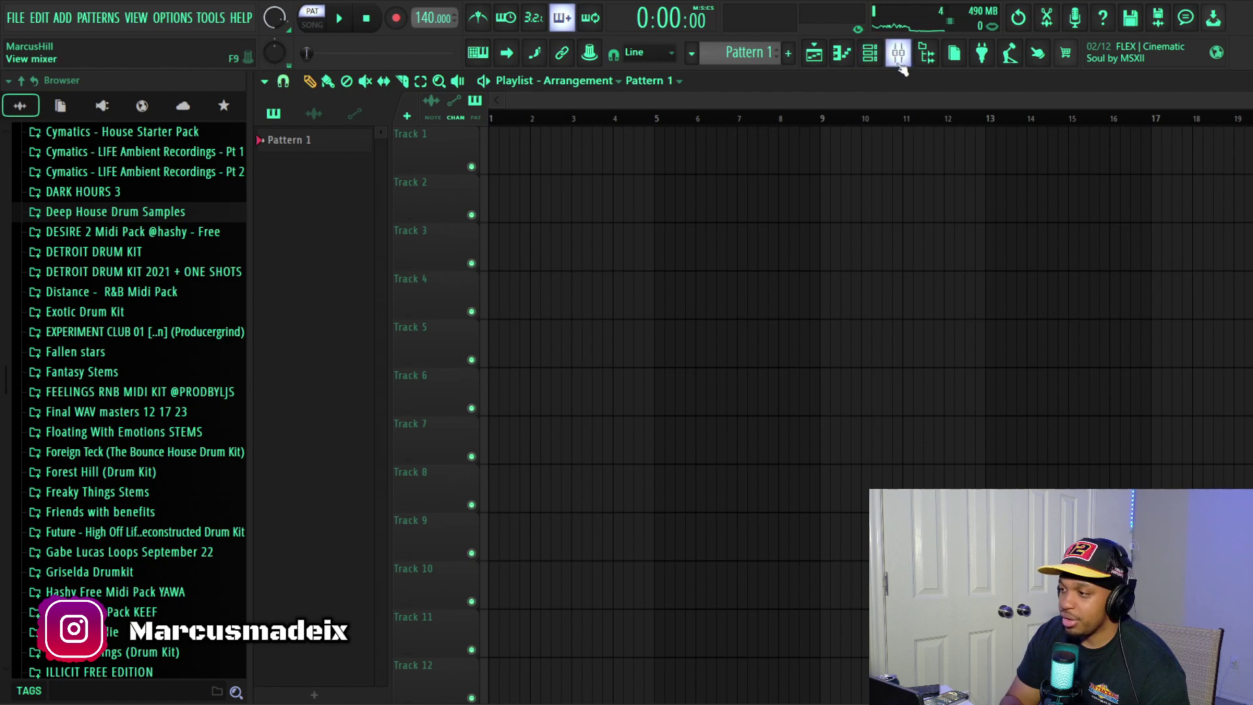
Step: Show the channel rack and move it over the upper part of the playlist
click(873, 60)
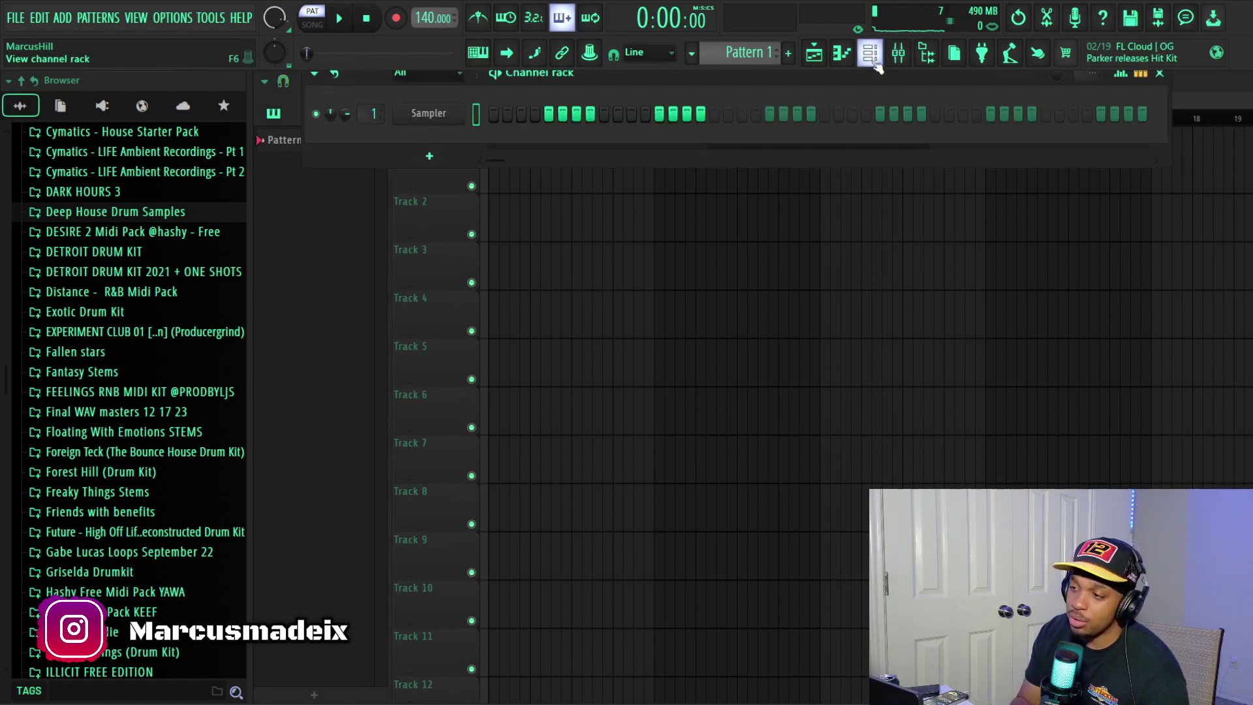
drag(840, 77, 840, 124)
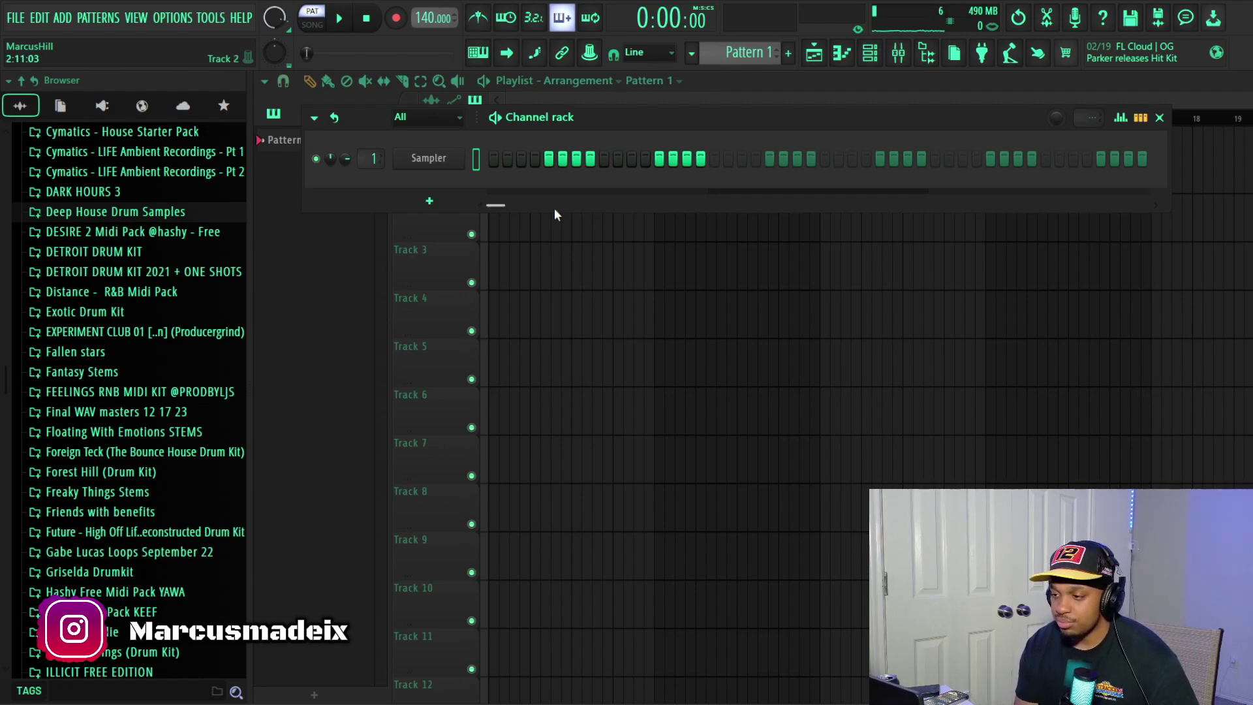
drag(612, 126, 620, 92)
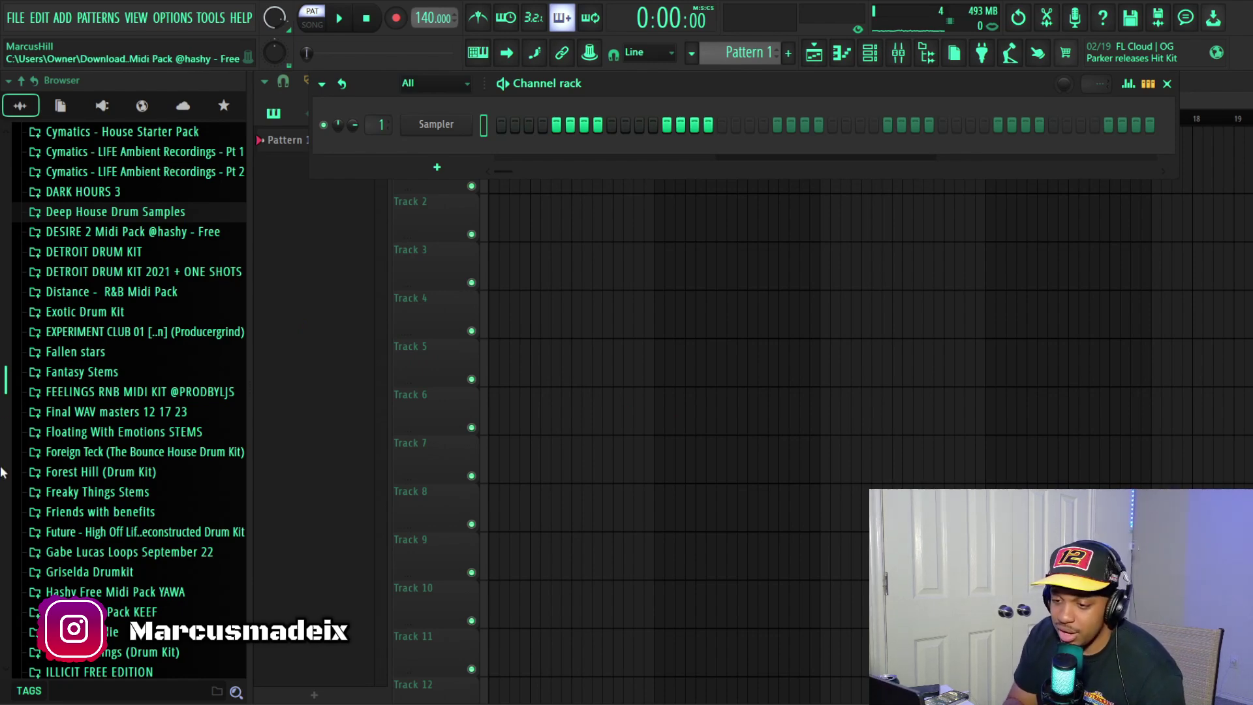
Step: Look through the drum kit, loop and MIDI folders in the sample browser
drag(3, 379, 89, 591)
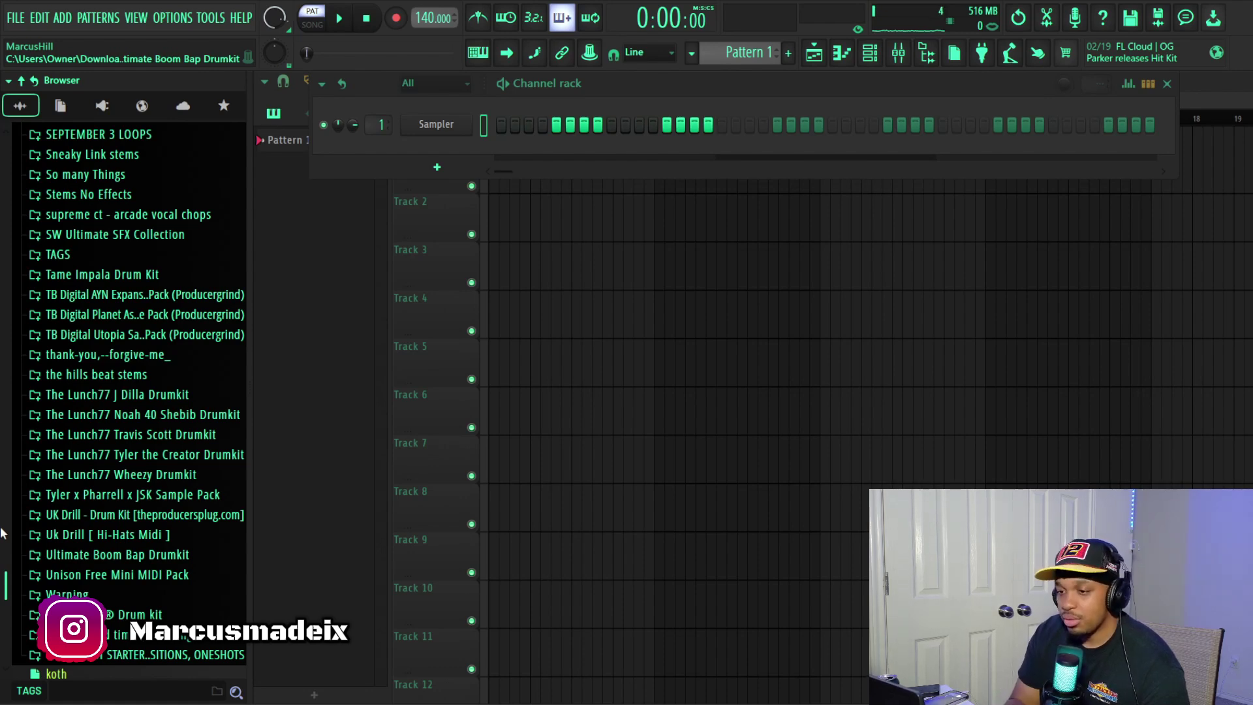
scroll(2, 534, up, 10)
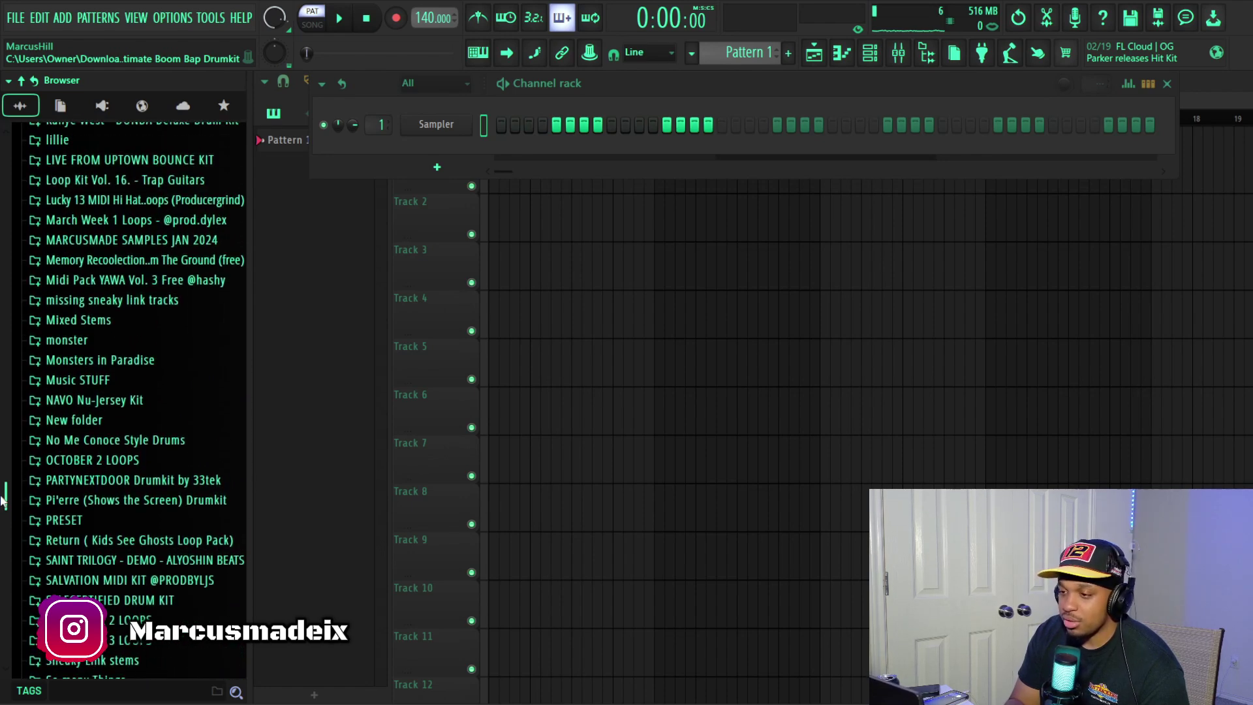
drag(2, 501, 23, 459)
scroll(22, 459, down, 15)
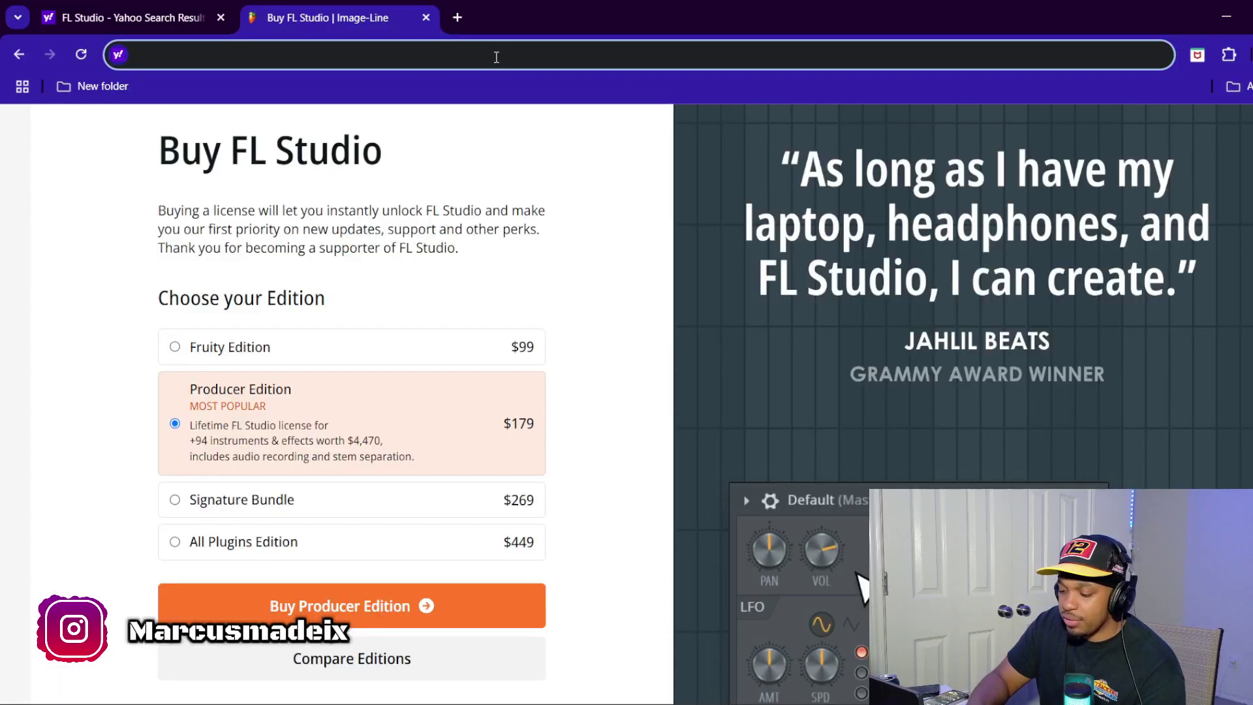
Step: Switch to the web browser and search for a Lil Baby drum kit
text(lil b)
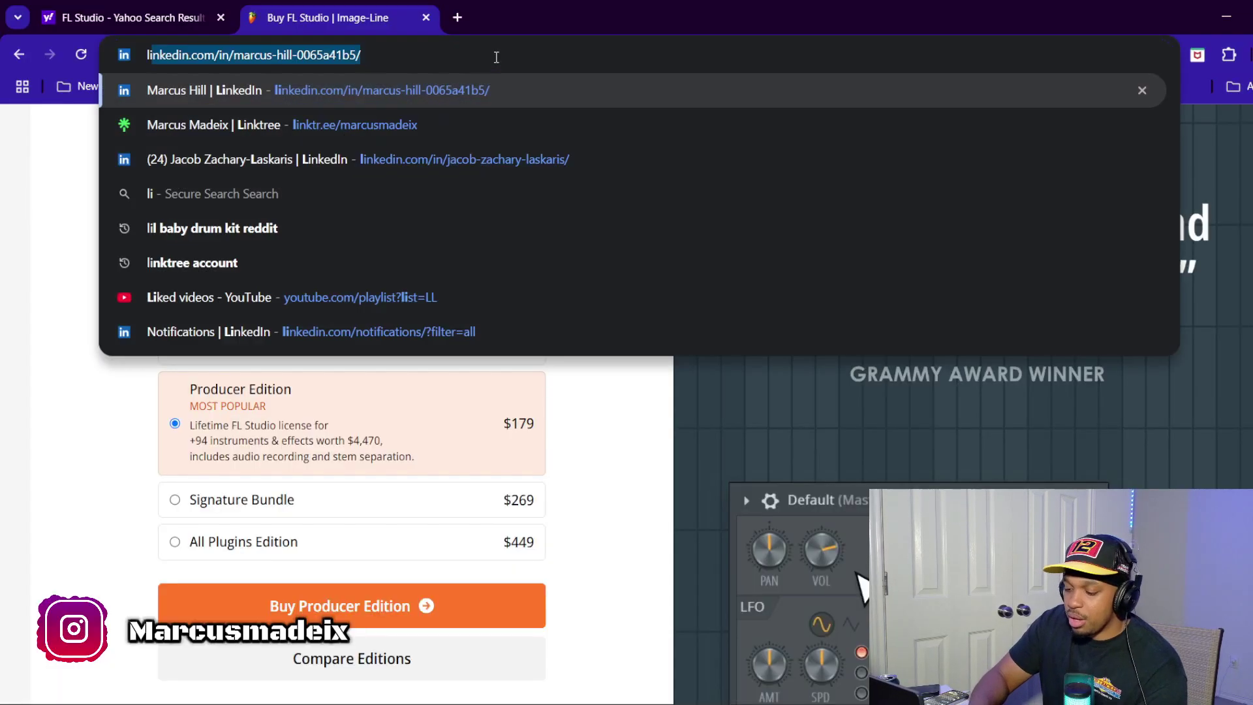
text(aby d)
key(Return)
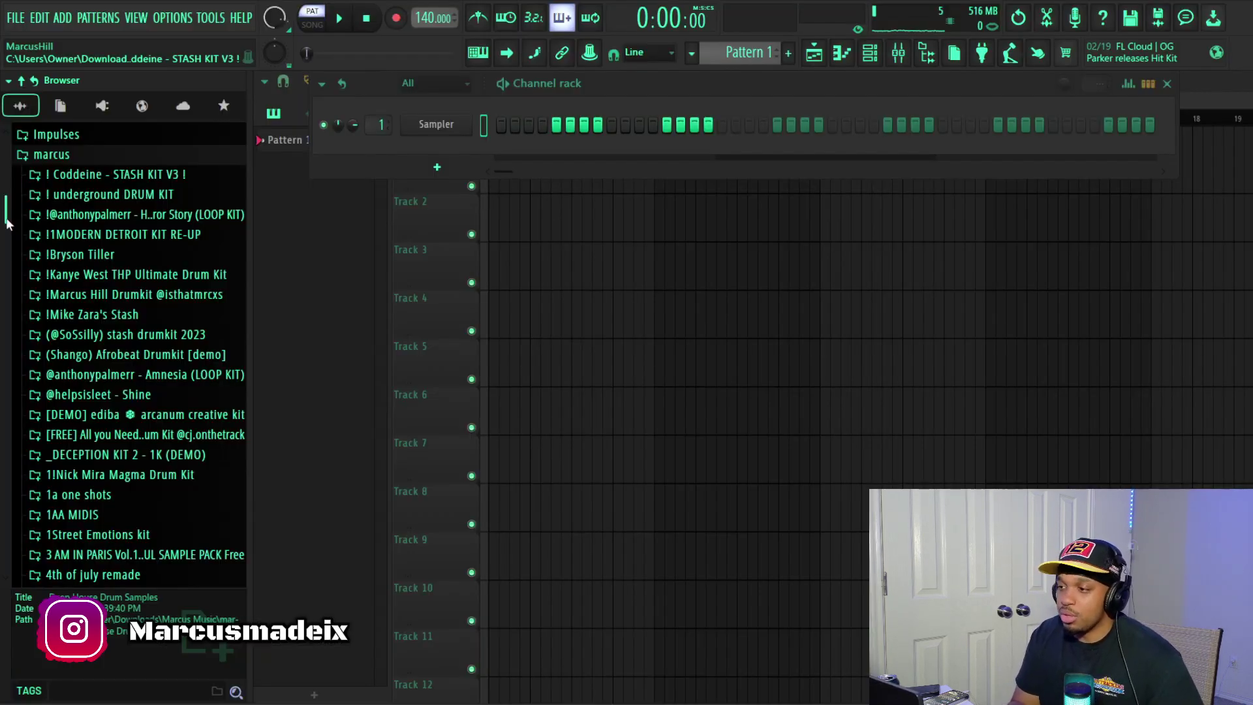
Step: Back in FL Studio, look over the available sample folders in the browser and hide the channel rack
scroll(7, 223, up, 1)
scroll(7, 227, down, 2)
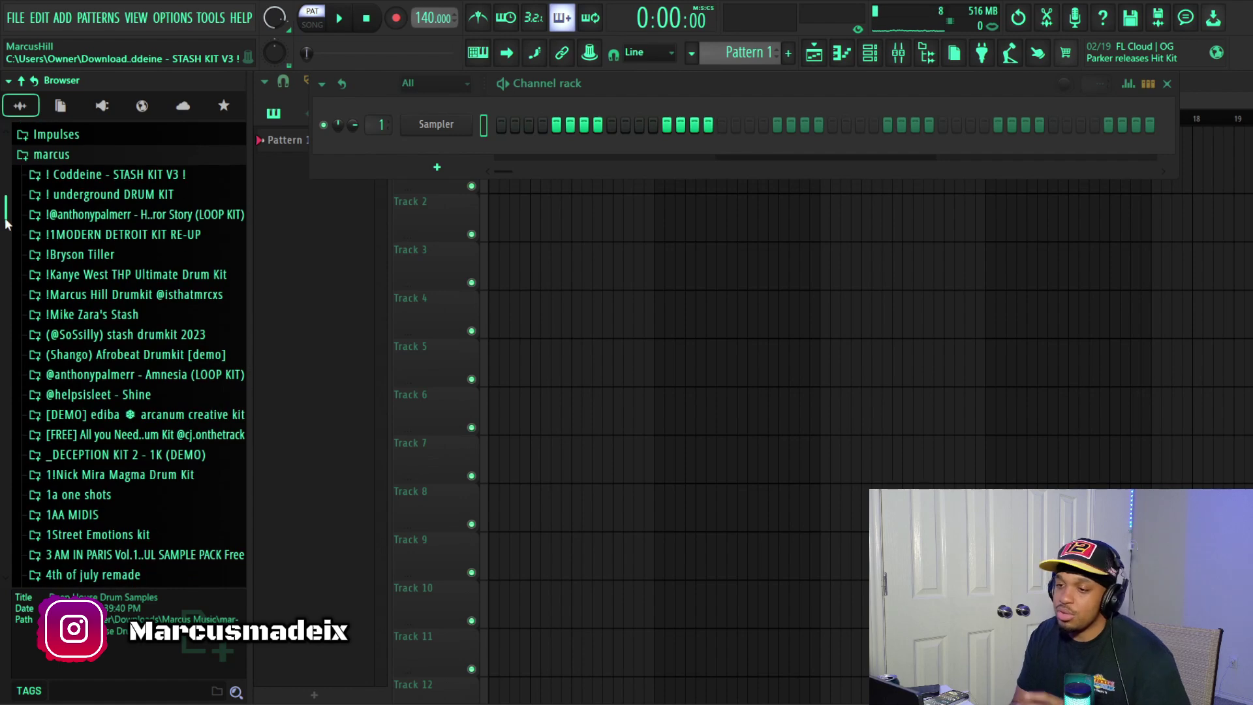
scroll(5, 228, down, 15)
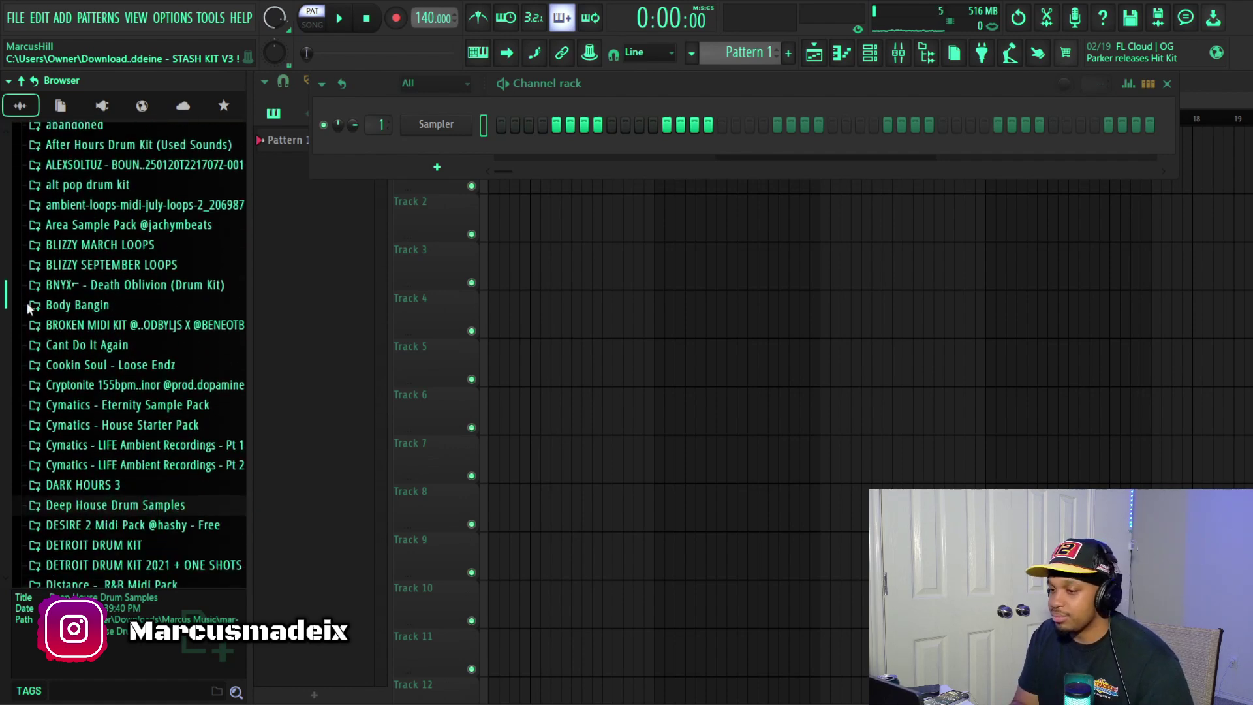
key(F6)
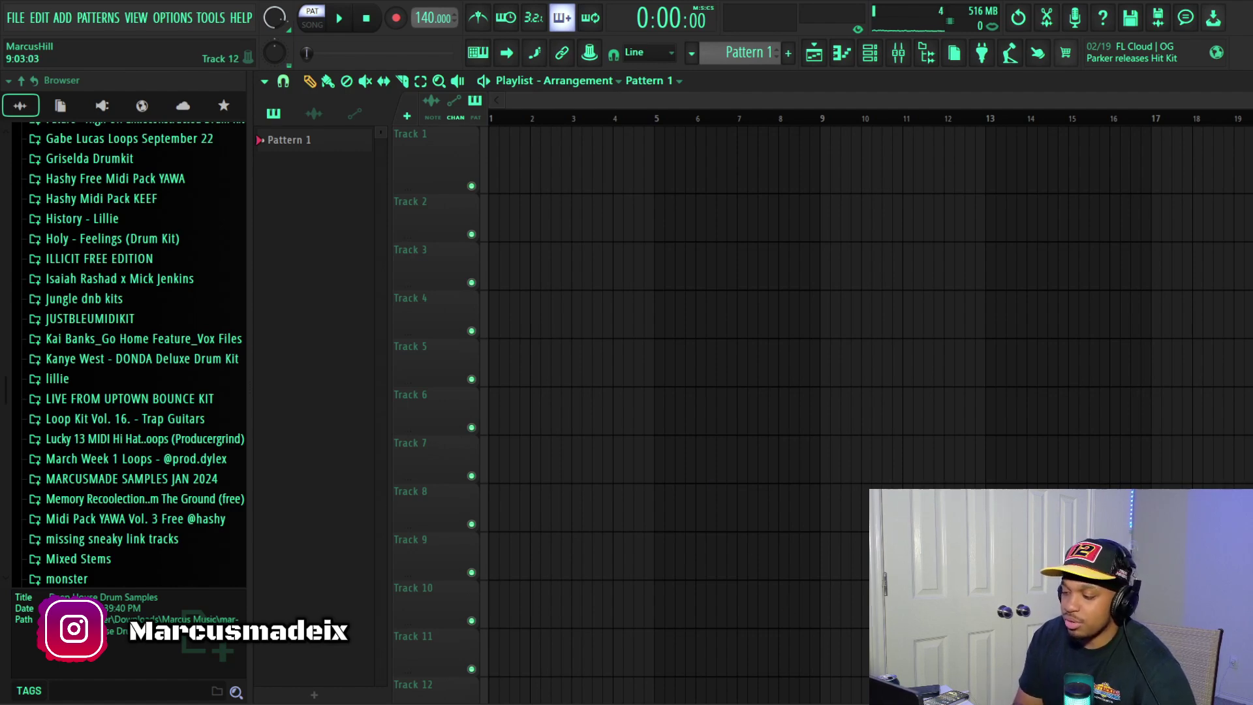
Step: Switch to the web browser and look over the search results for "lil baby loop kit"
mouse_move(760, 704)
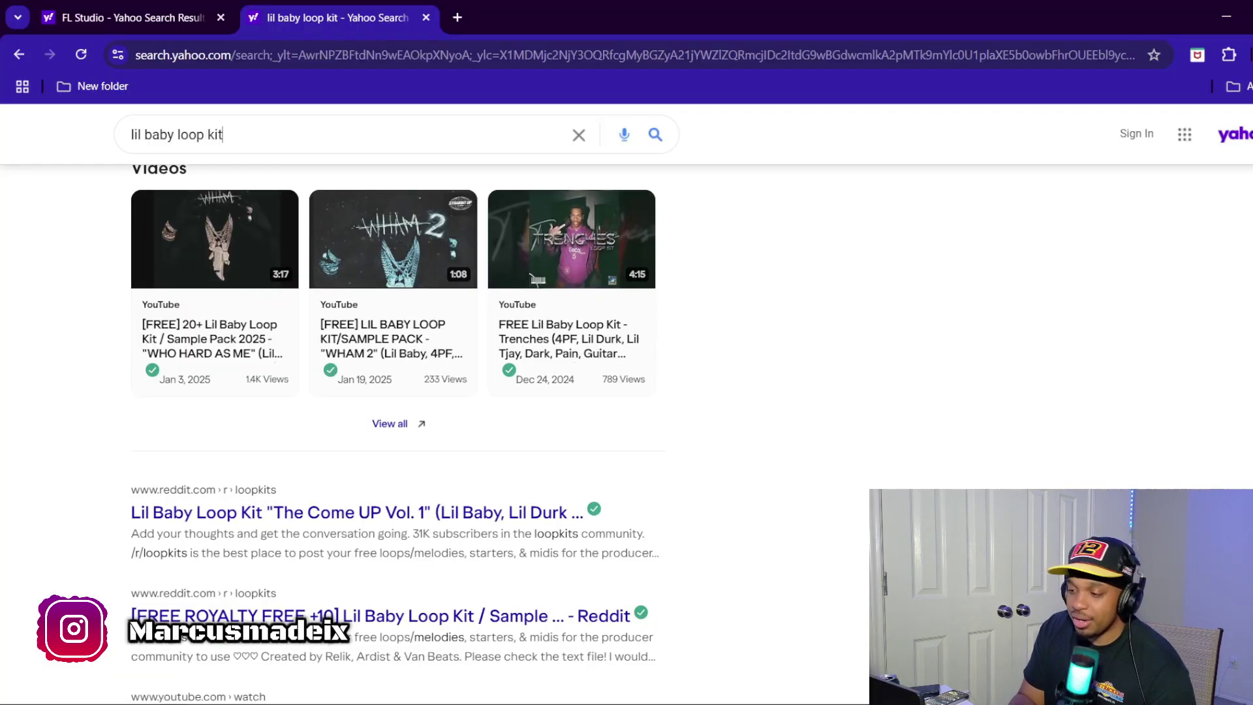
scroll(398, 424, down, 1)
scroll(398, 424, up, 1)
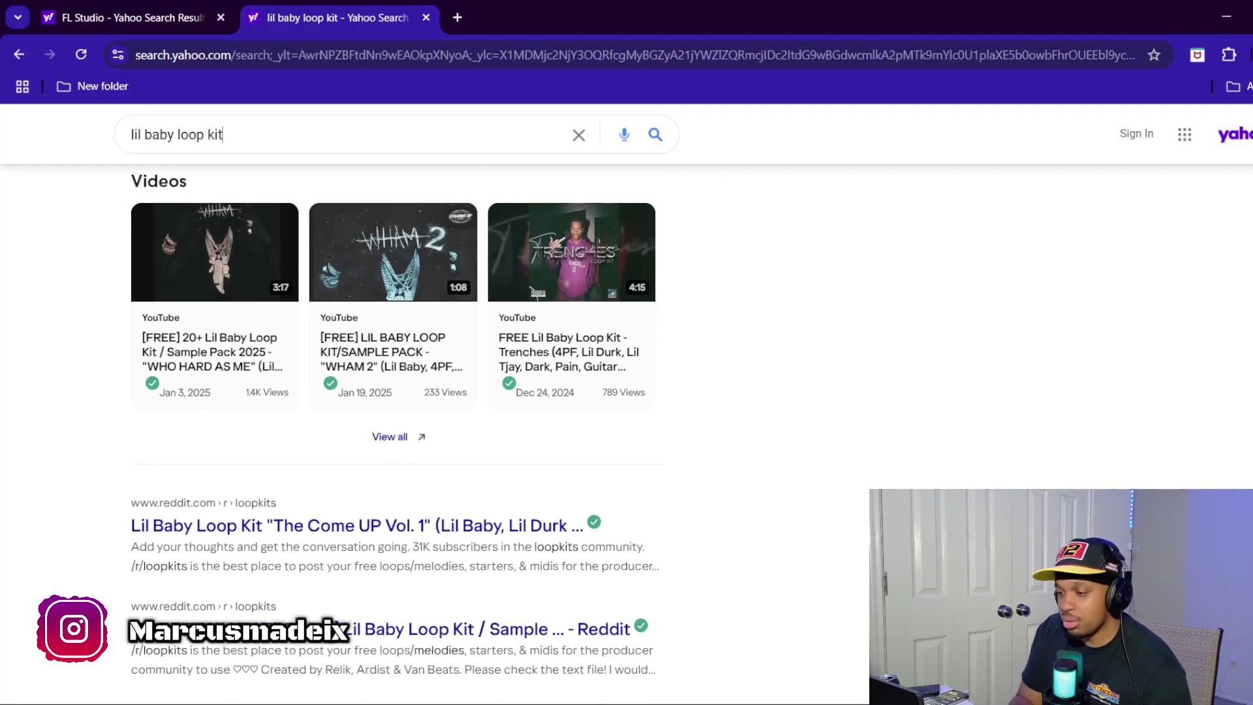
scroll(398, 424, down, 1)
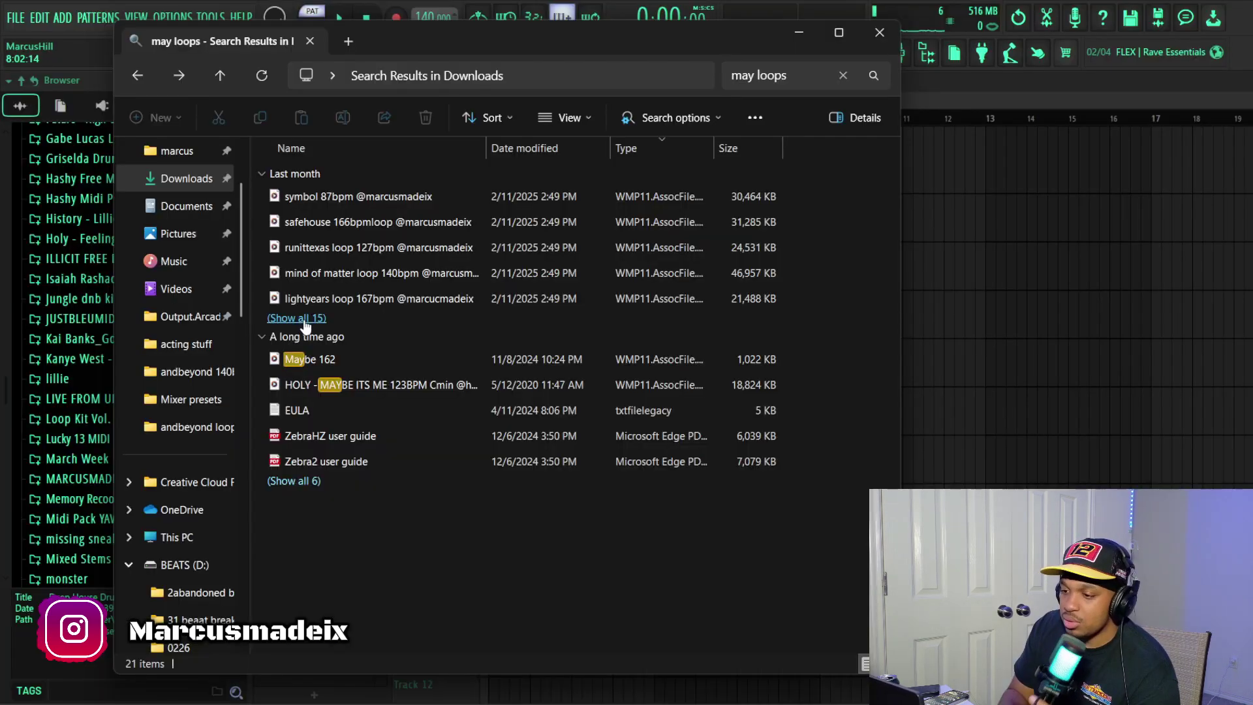
Step: Open the May Loops folder in the file search results and place the runittexas loop 127bpm at the start of Track 1 in FL Studio
click(303, 318)
double_click(386, 503)
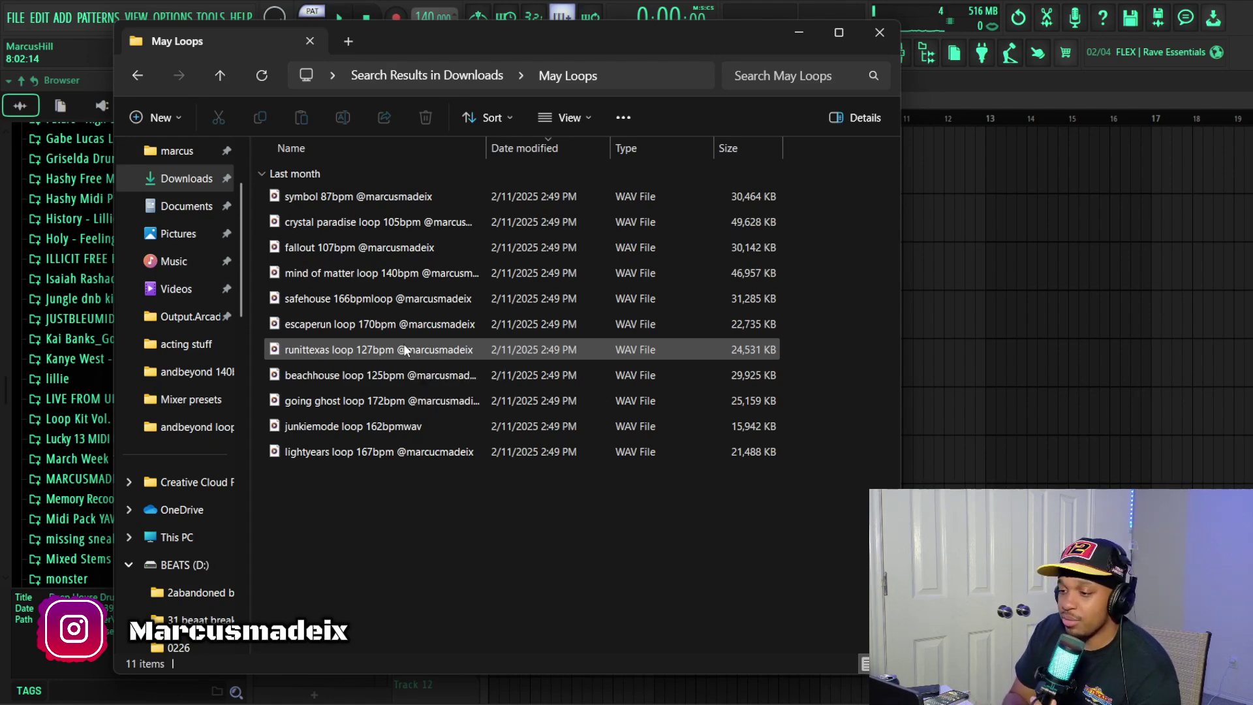
drag(409, 357, 474, 124)
key(space)
key(space)
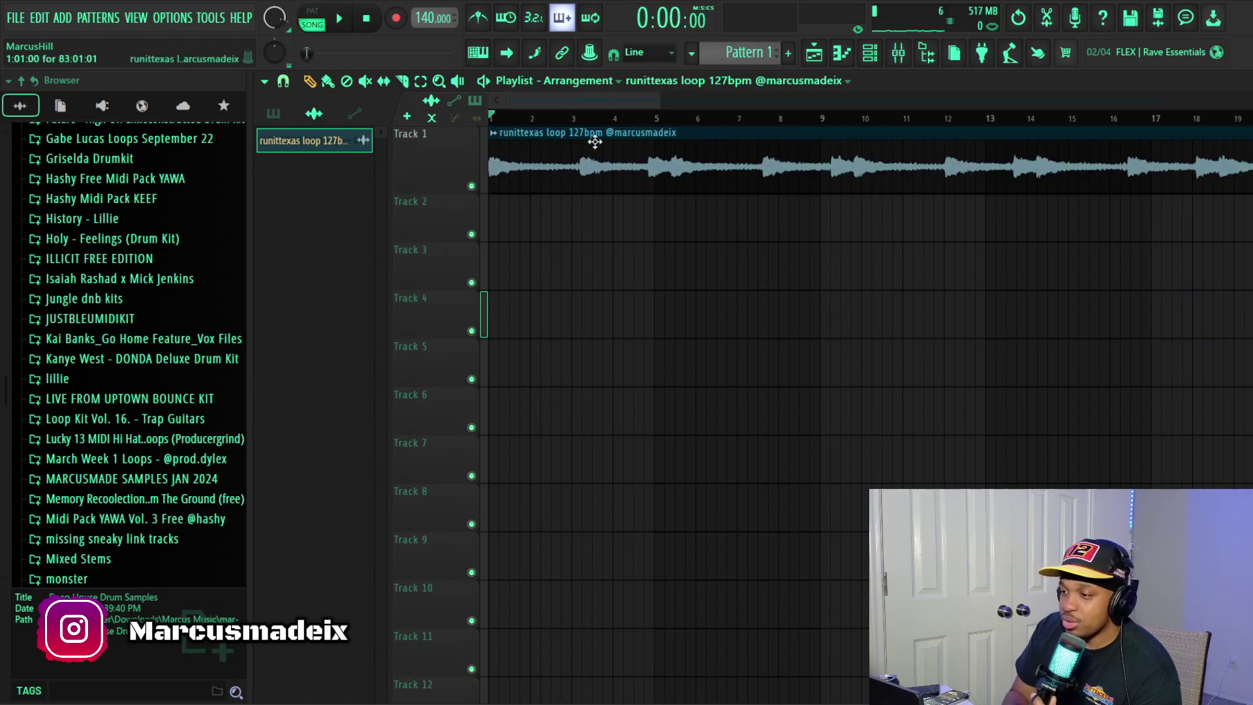
mouse_move(661, 96)
mouse_down()
mouse_move(776, 144)
mouse_move(942, 249)
mouse_move(633, 341)
mouse_move(624, 307)
mouse_up()
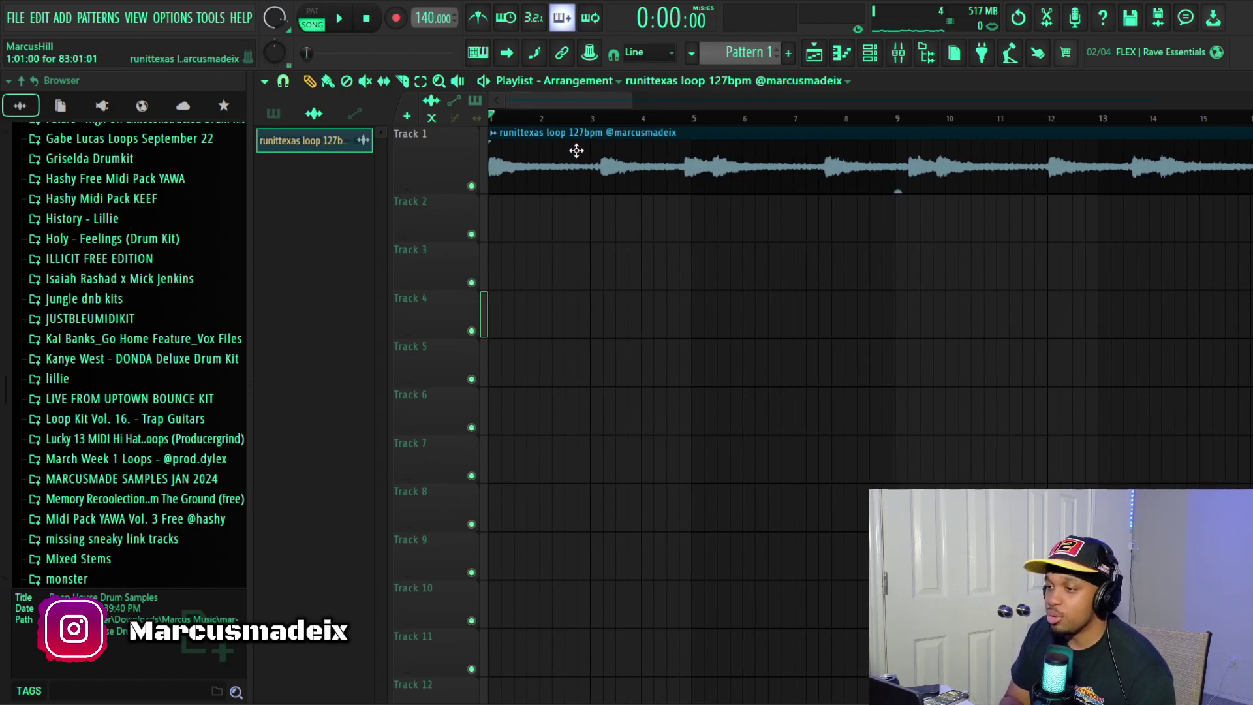
Step: Set the project tempo to 127 BPM, enable the metronome and play the loop against it
drag(425, 19, 424, 43)
click(477, 17)
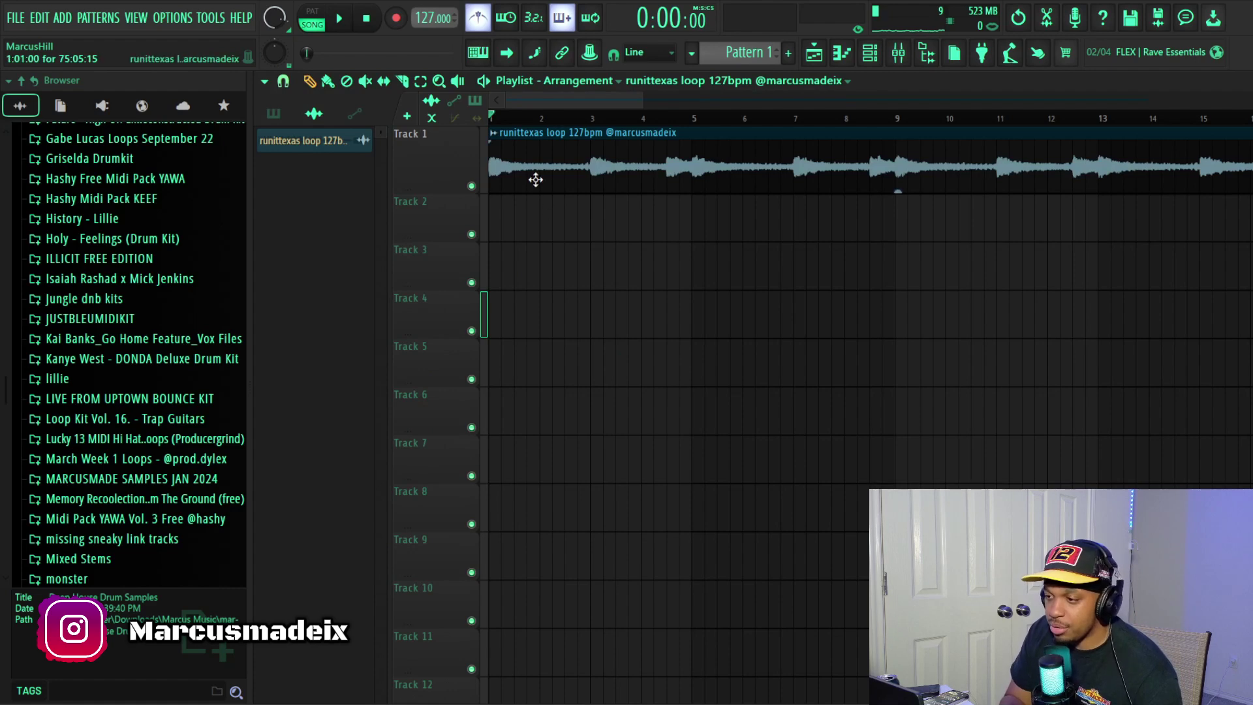
key(space)
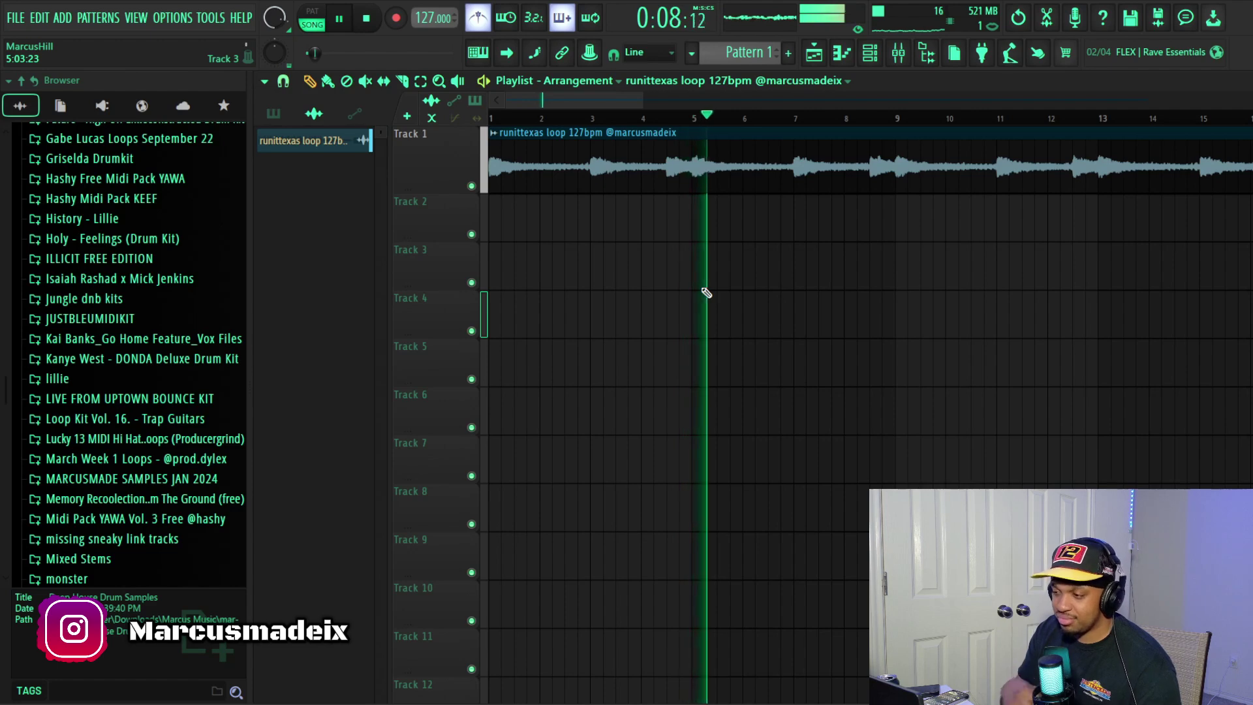
key(space)
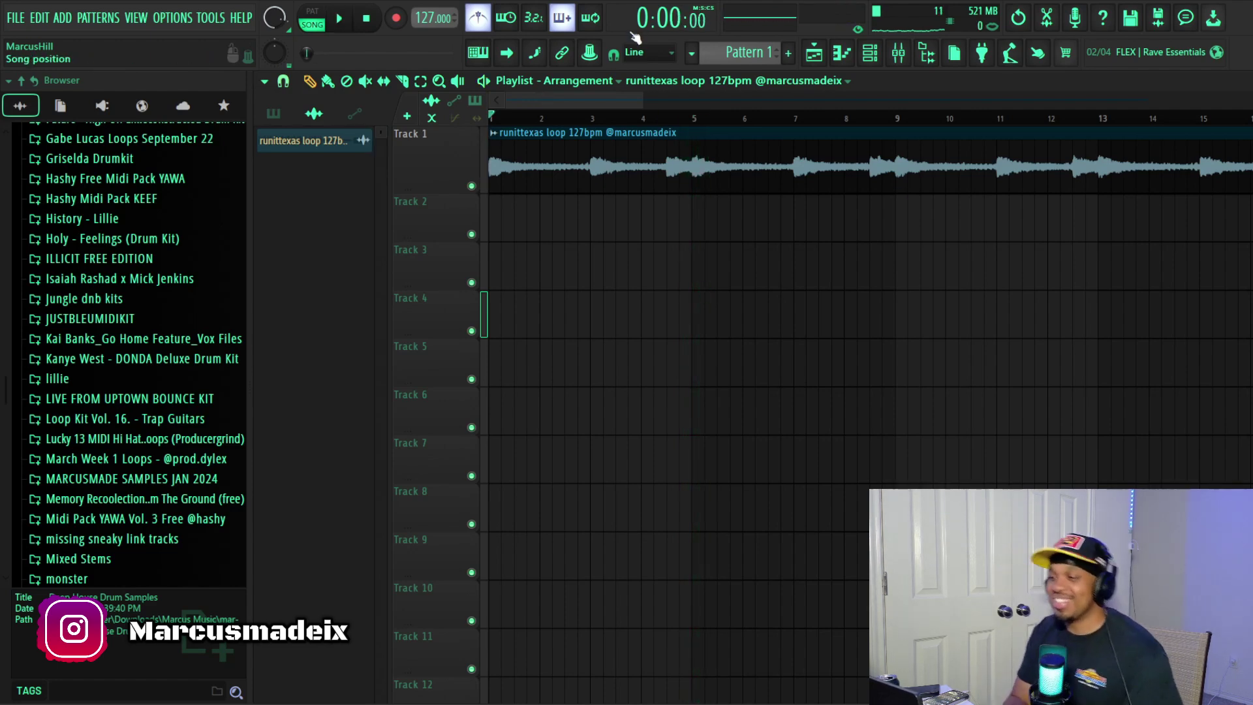
Step: Place a Pattern 1 clip at the start of Track 2 and set the playlist snap to Beat
drag(643, 101, 679, 137)
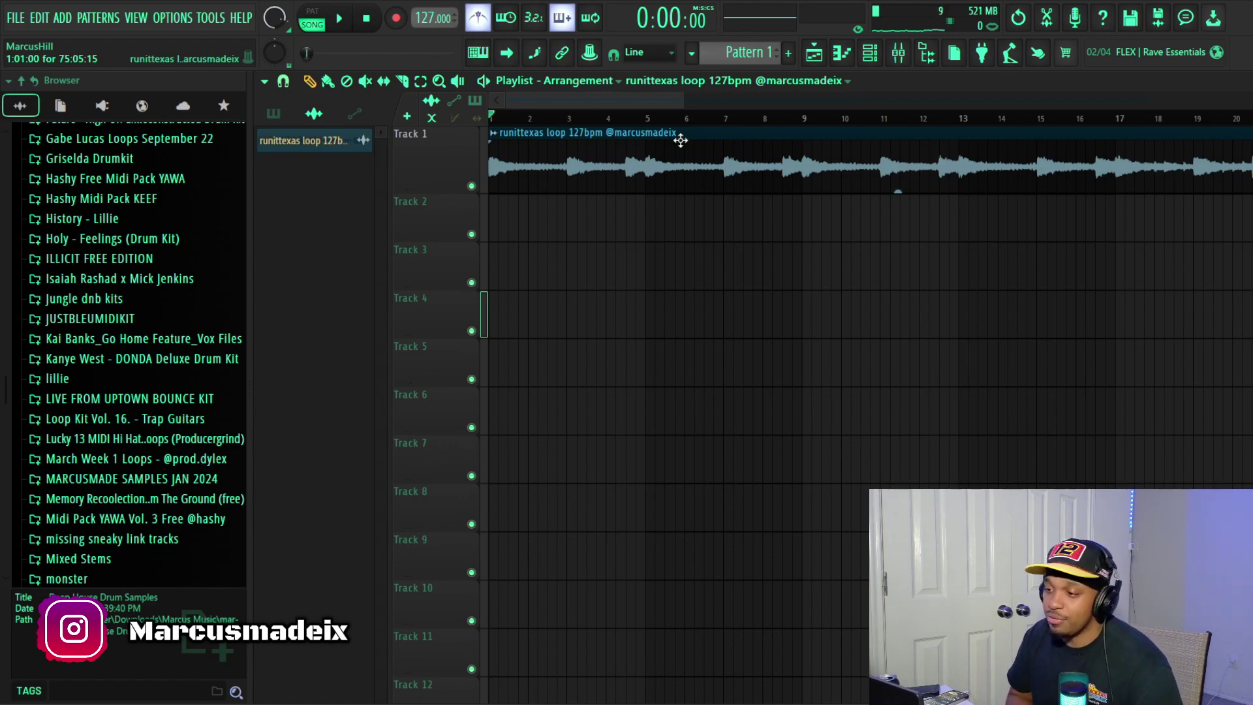
click(281, 121)
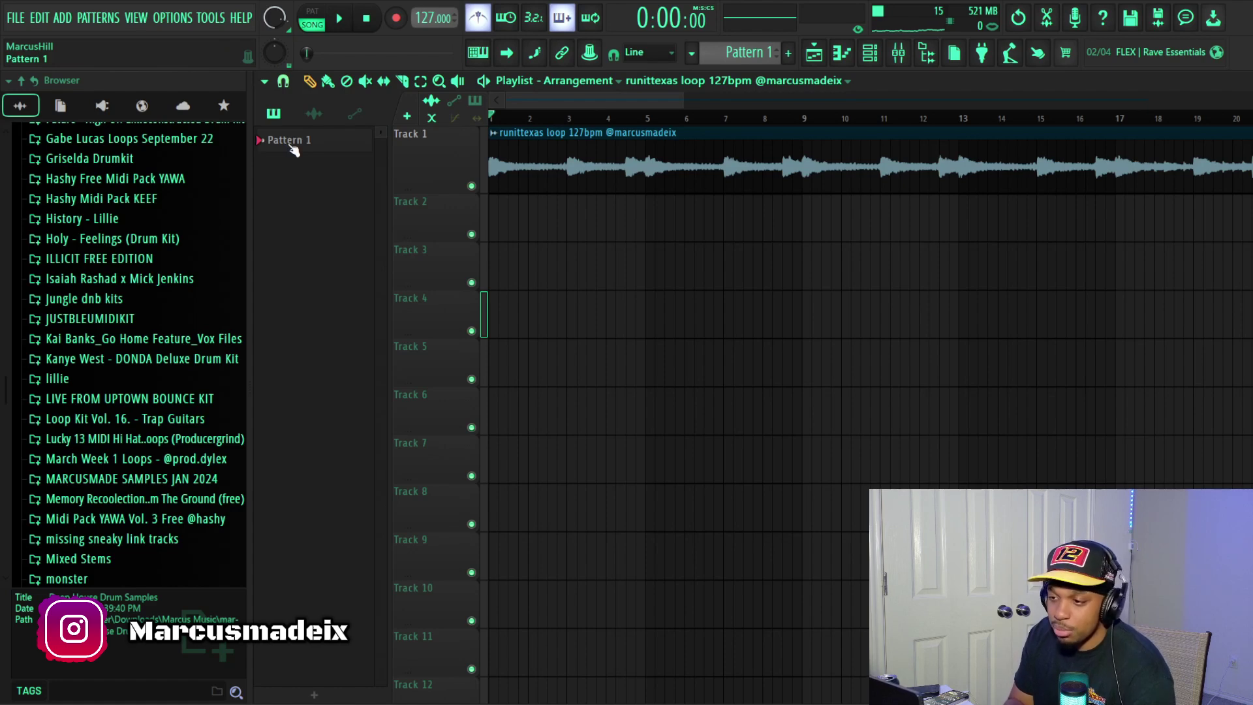
drag(292, 145, 489, 235)
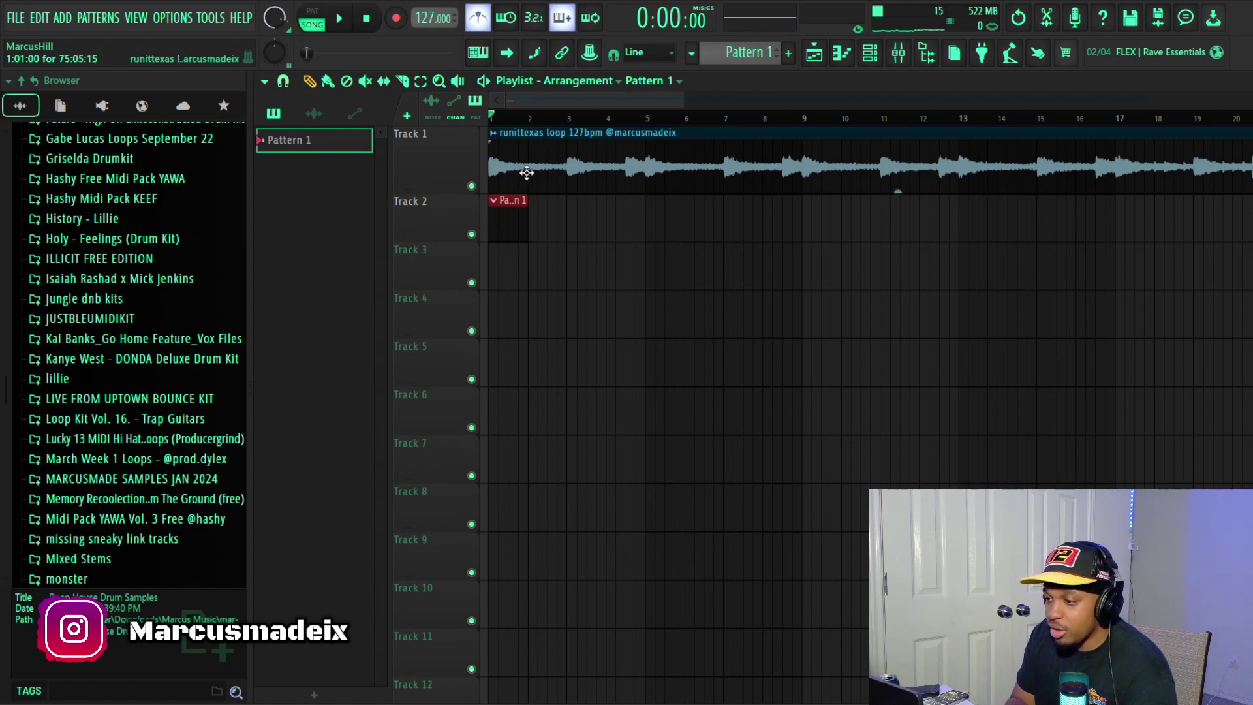
click(283, 80)
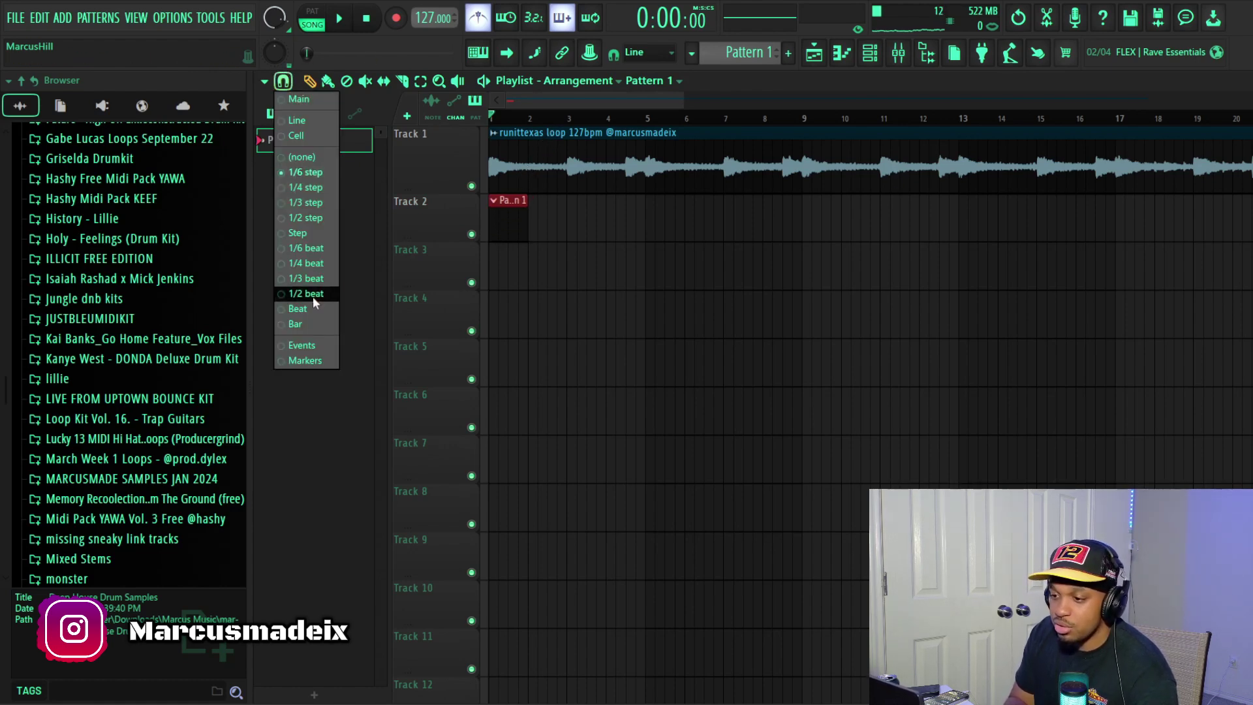
click(311, 312)
scroll(522, 224, up, 2)
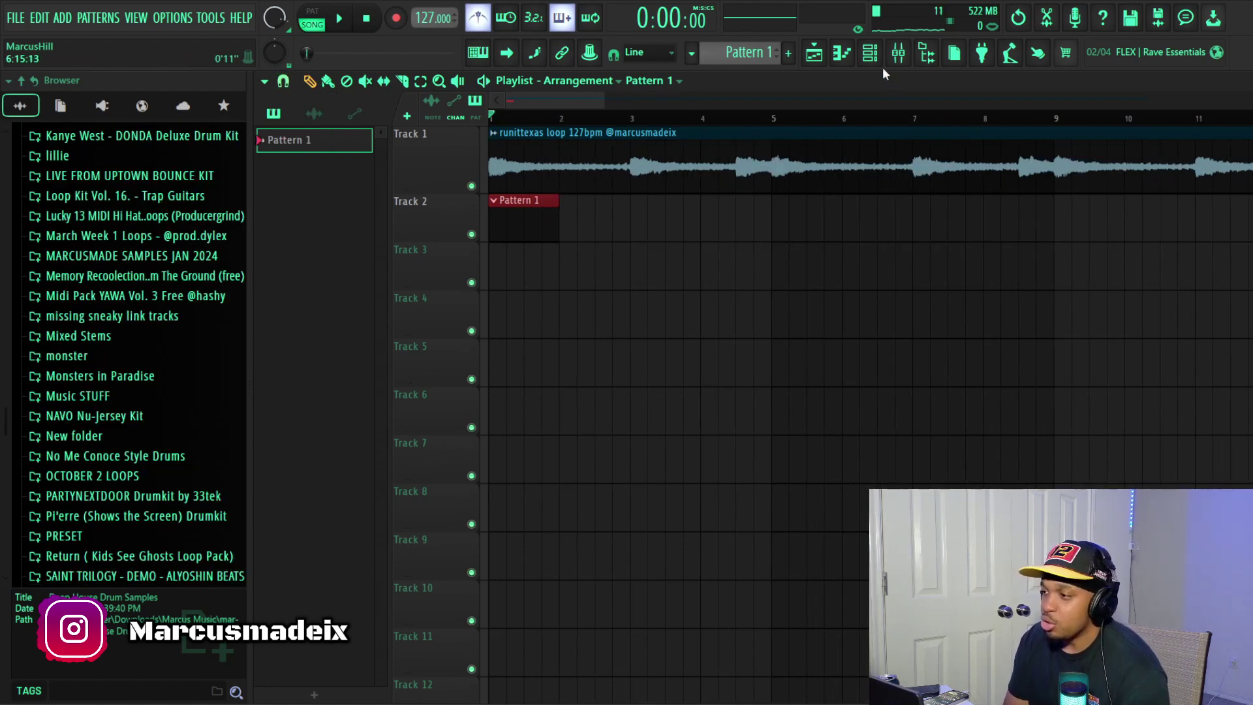
Step: Show the channel rack and filter it to the Unsorted channels
click(870, 54)
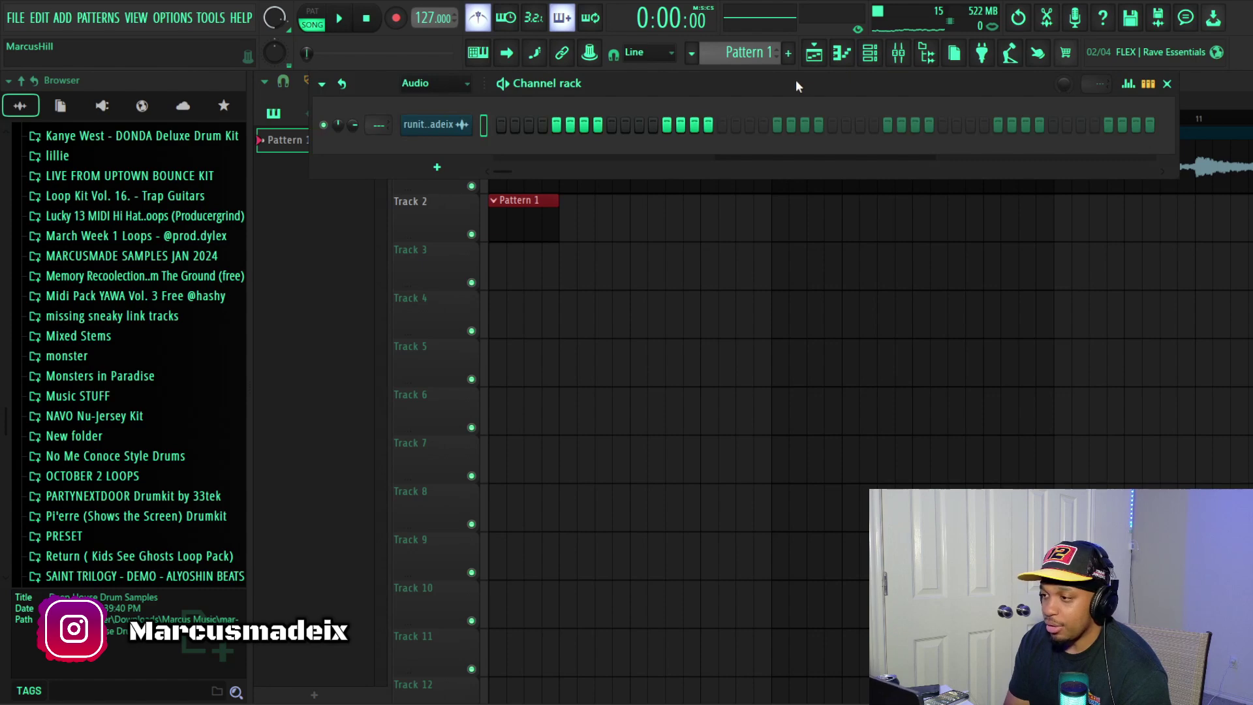
click(425, 83)
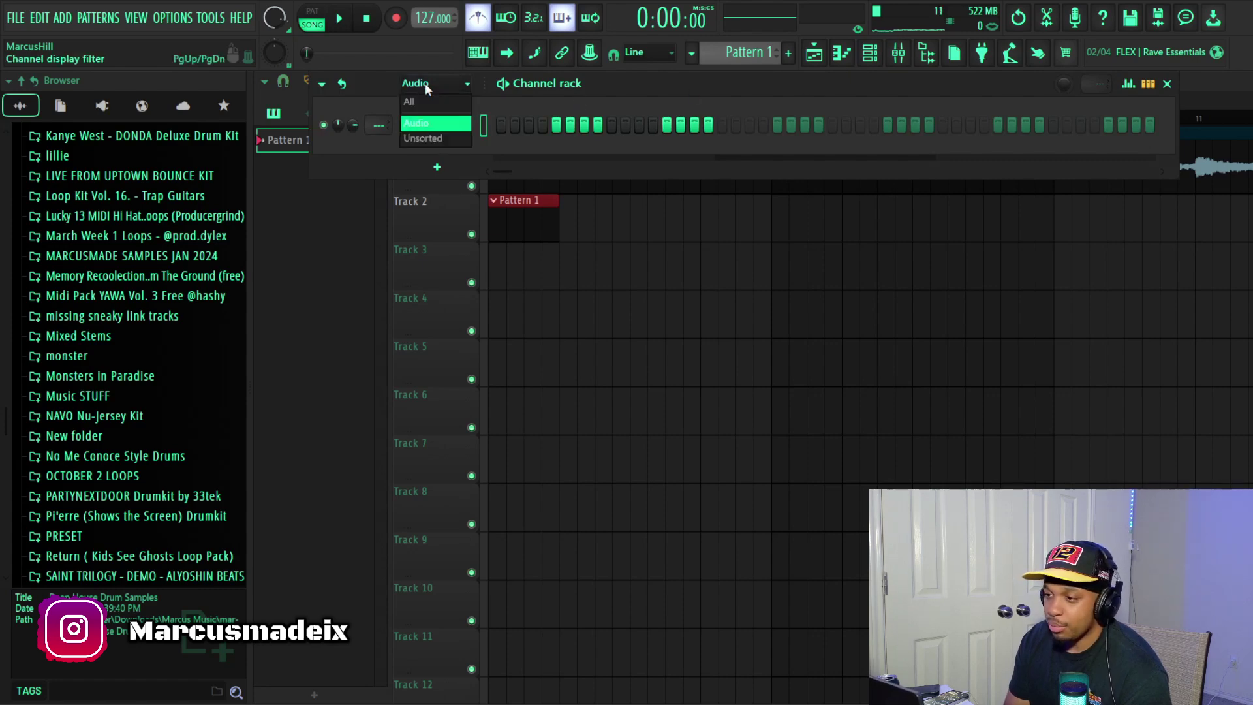
click(428, 139)
Step: Load the Sonny Digital Snare from The Lunch77 Wheezy Drumkit's Snares folder as a new channel, and remove the default Sampler channel
scroll(183, 253, down, 10)
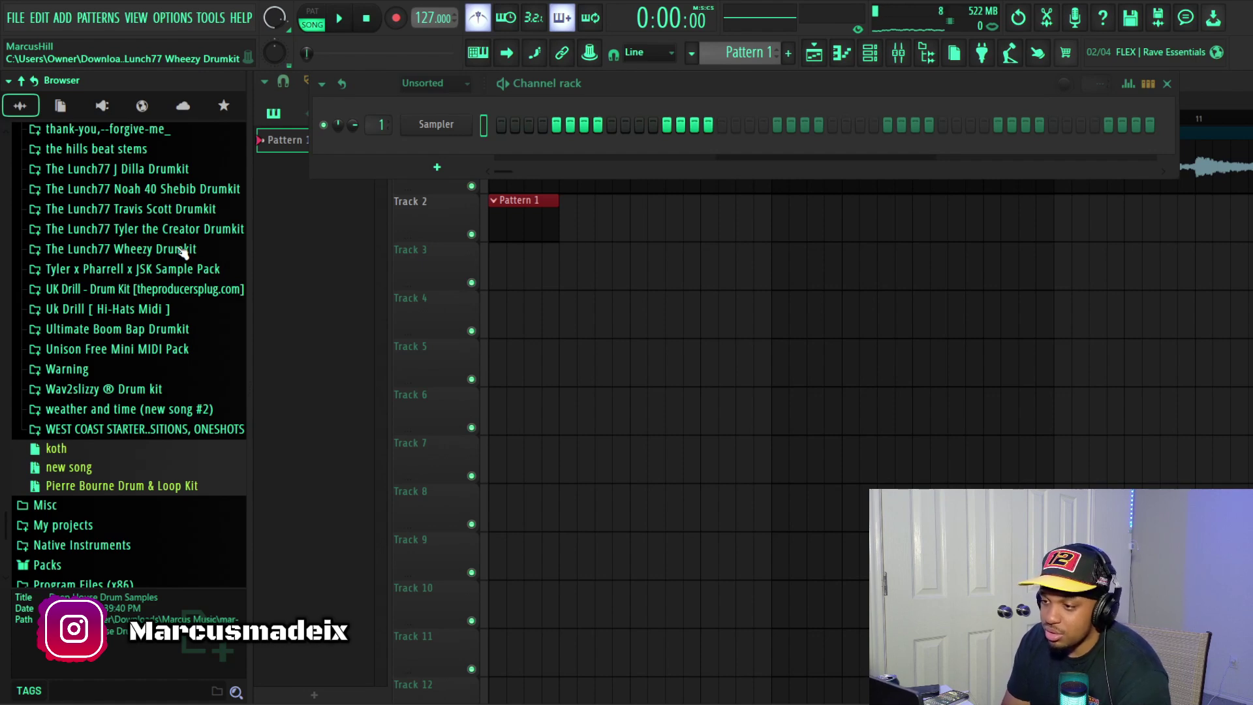
click(183, 251)
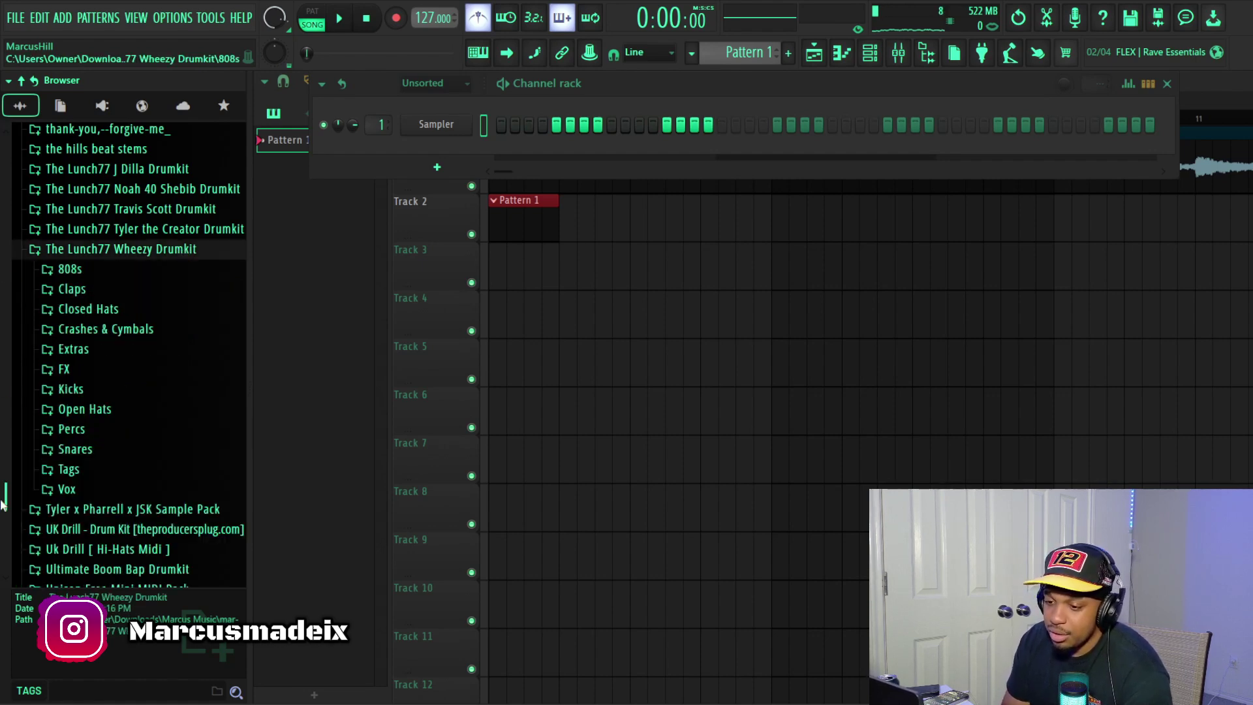
drag(2, 501, 2, 517)
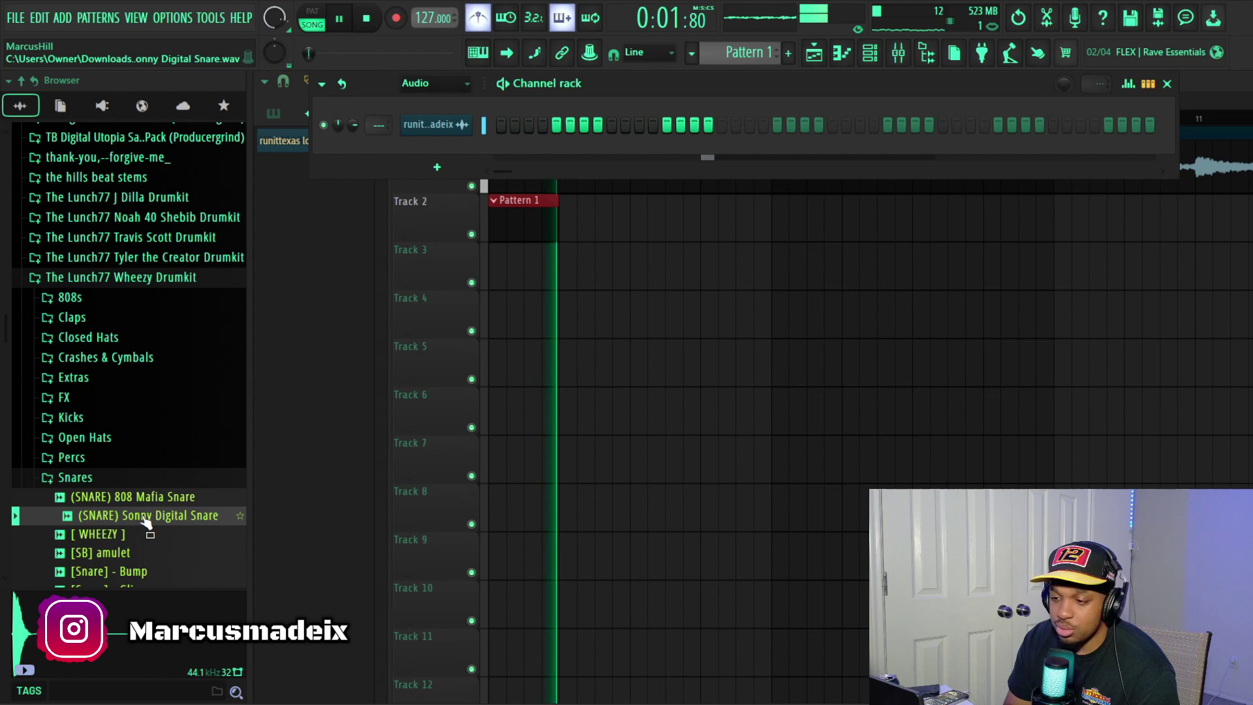
click(147, 516)
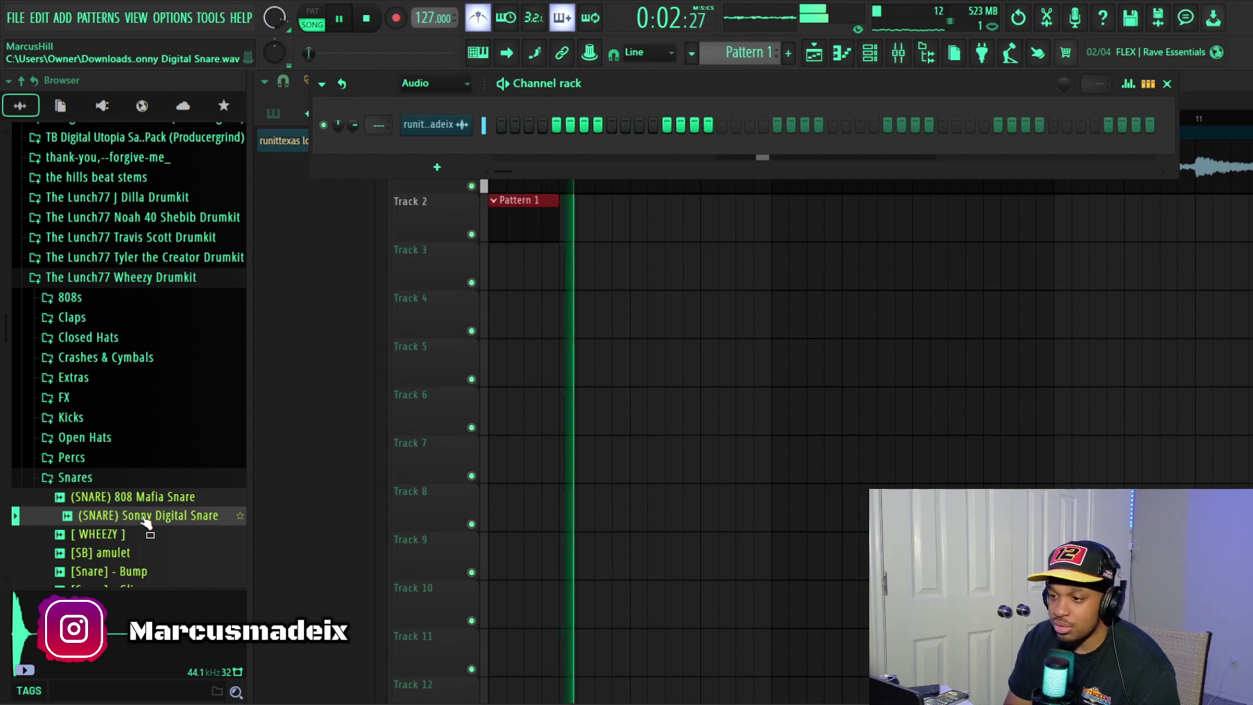
drag(147, 519, 465, 168)
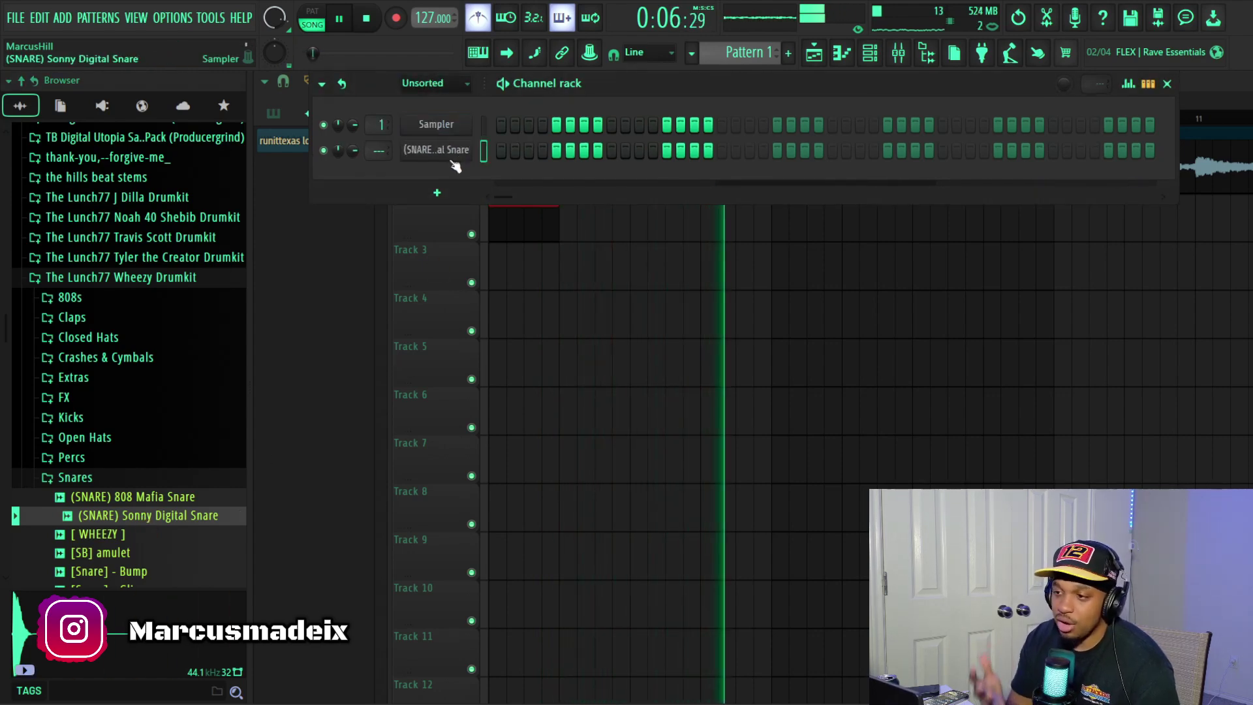
click(515, 309)
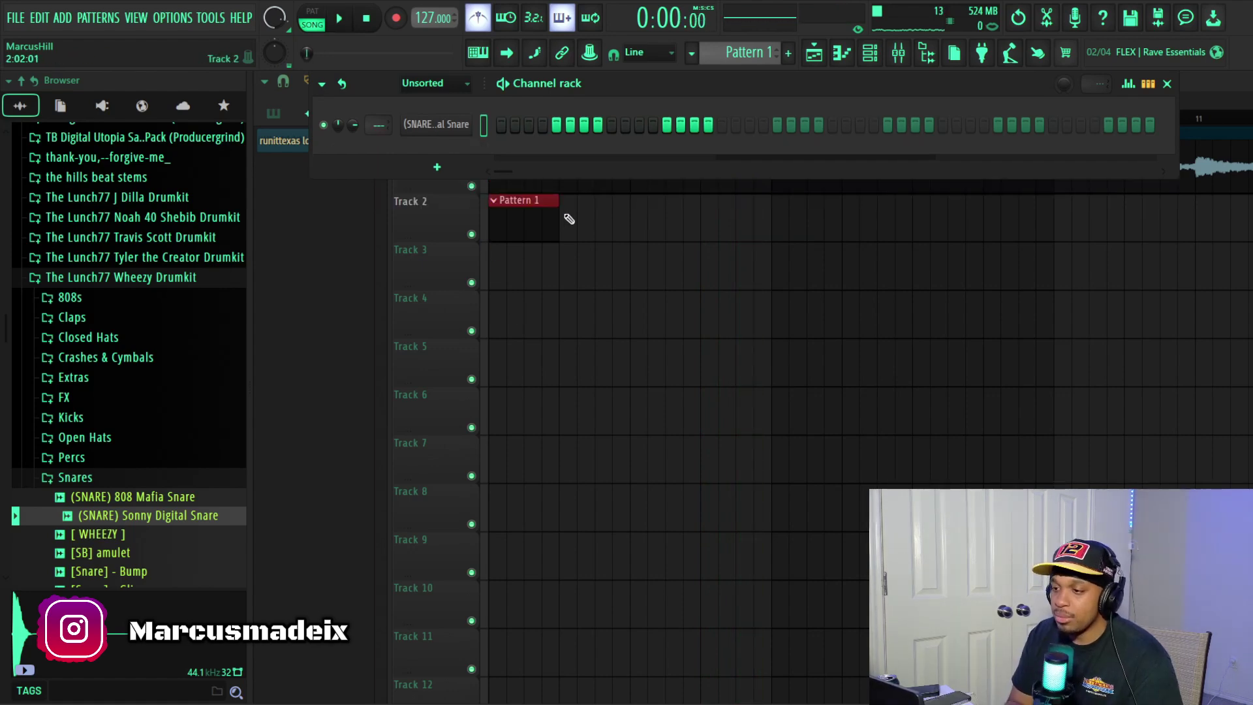
Step: Activate the first step of the snare channel in Pattern 1 and play the song
click(500, 126)
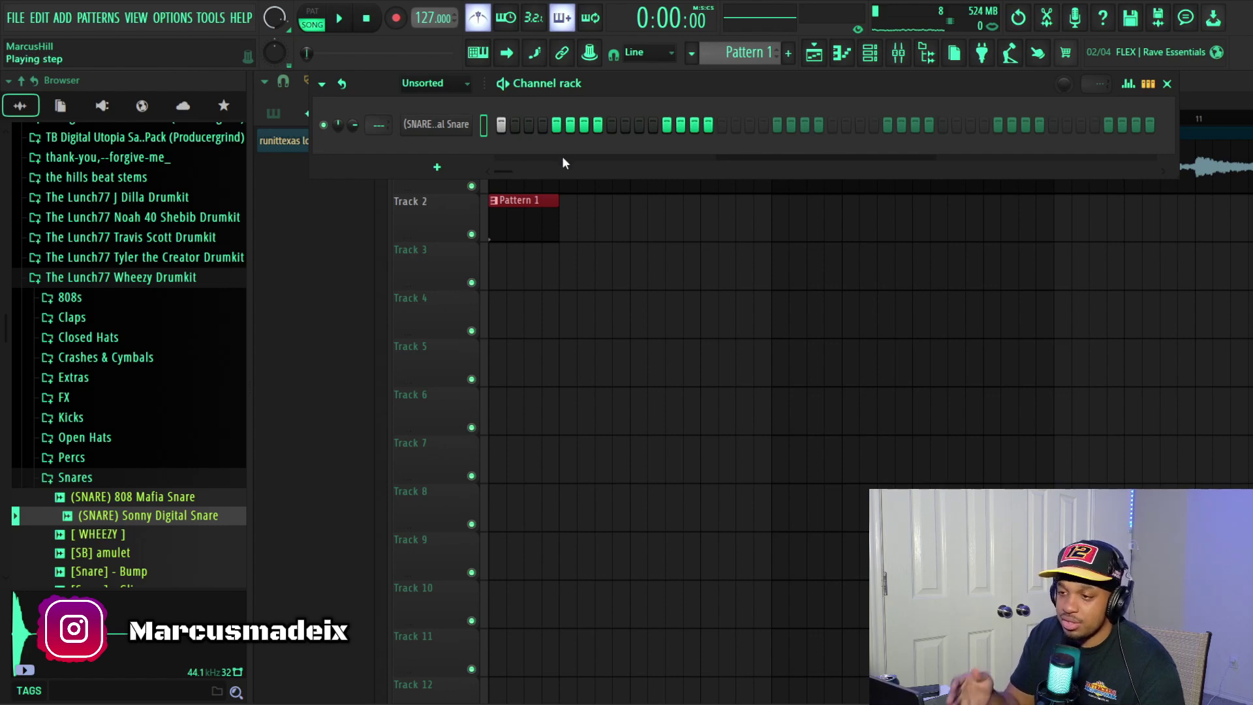
key(space)
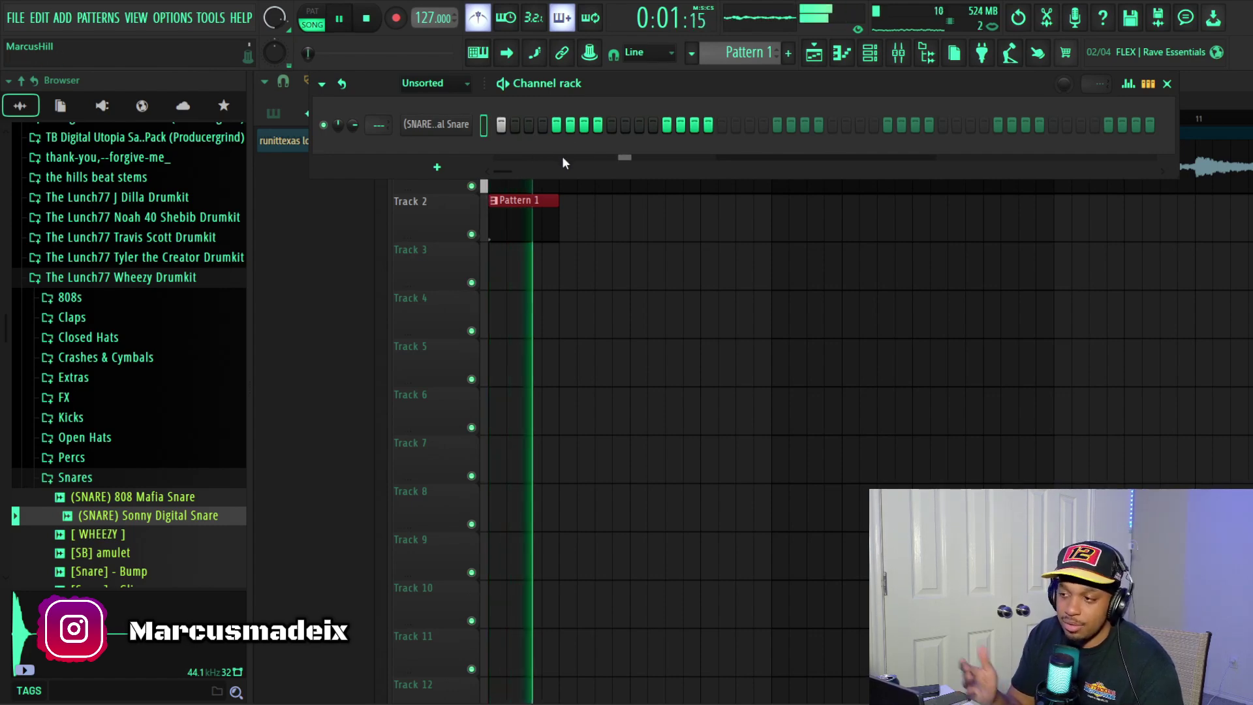
Step: Move the channel rack below the first two playlist tracks and listen to the song from the start
key(space)
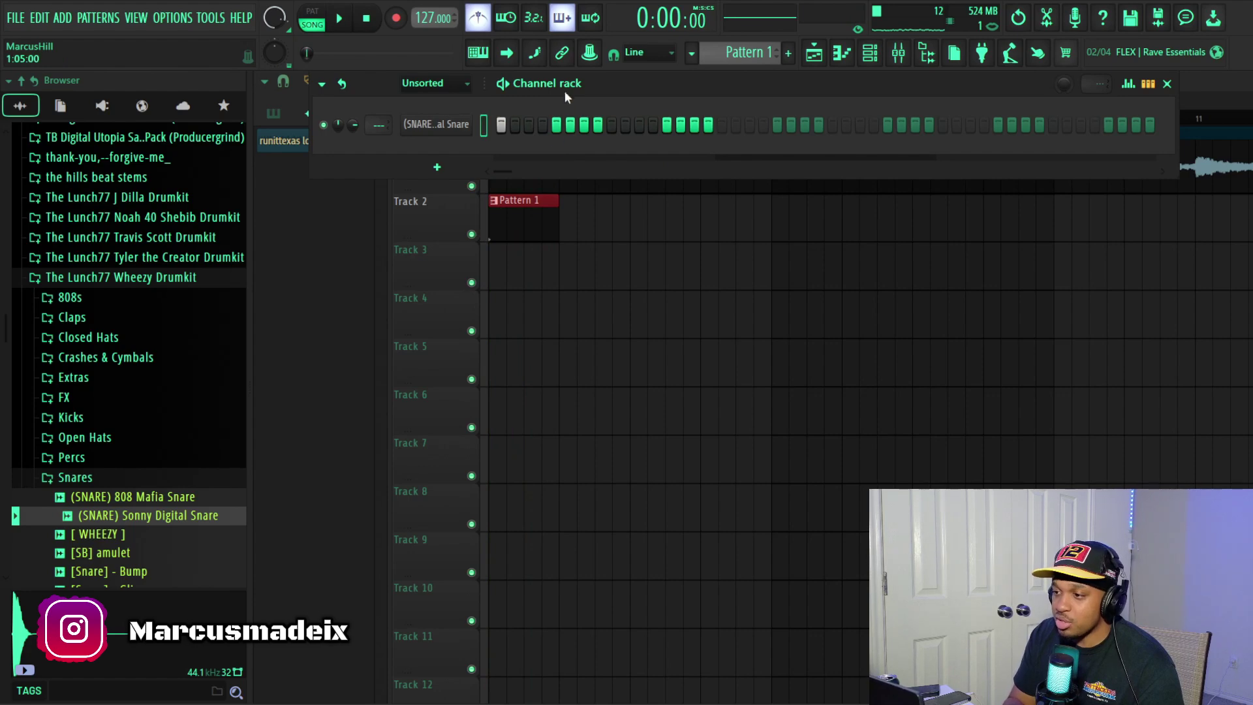
drag(565, 90, 593, 307)
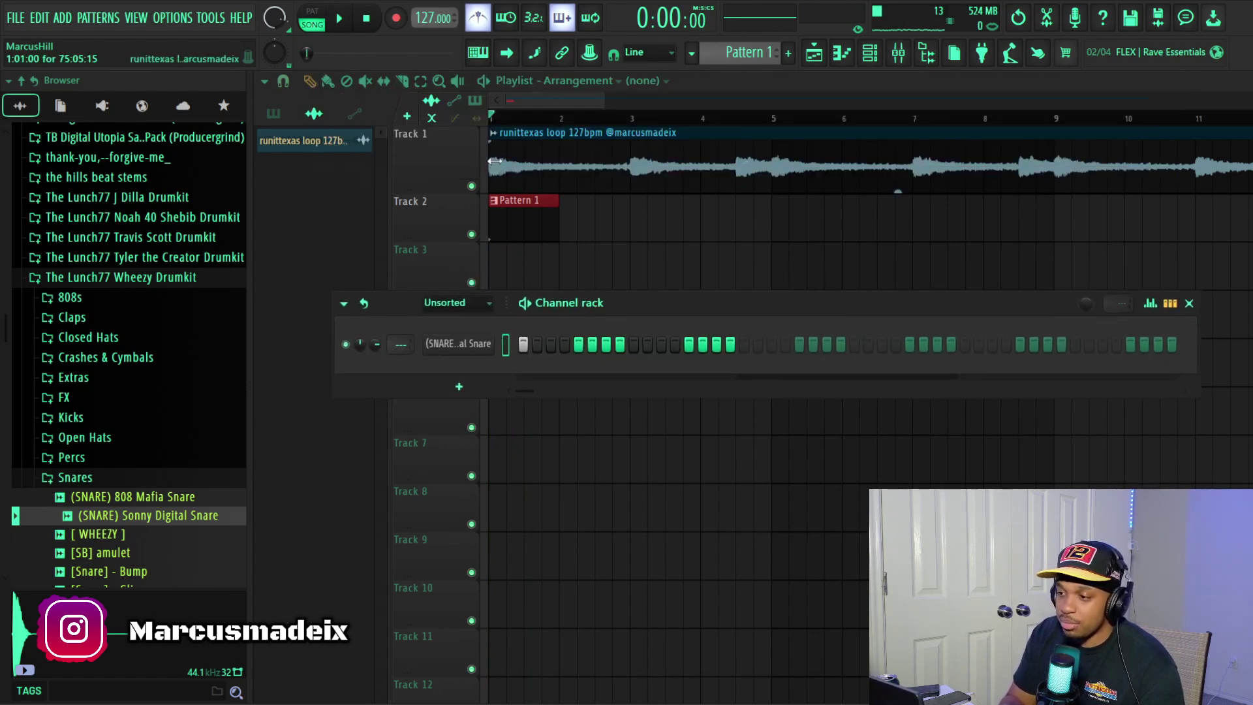
key(space)
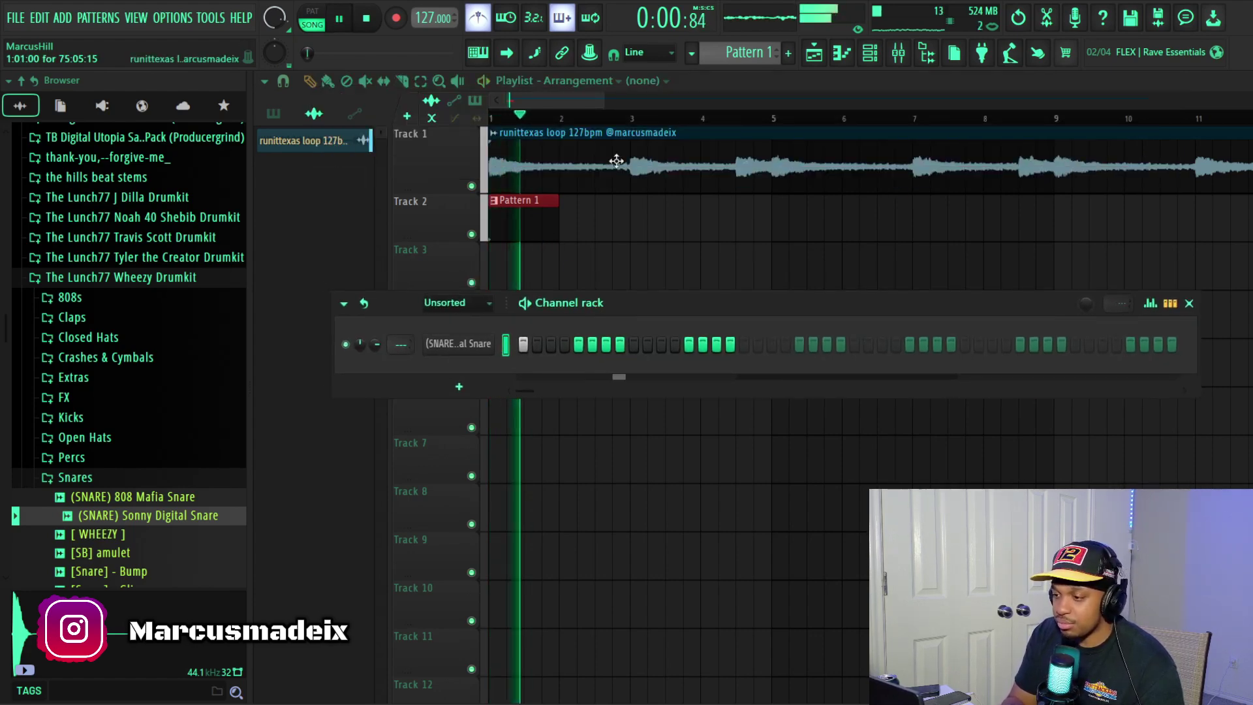
key(space)
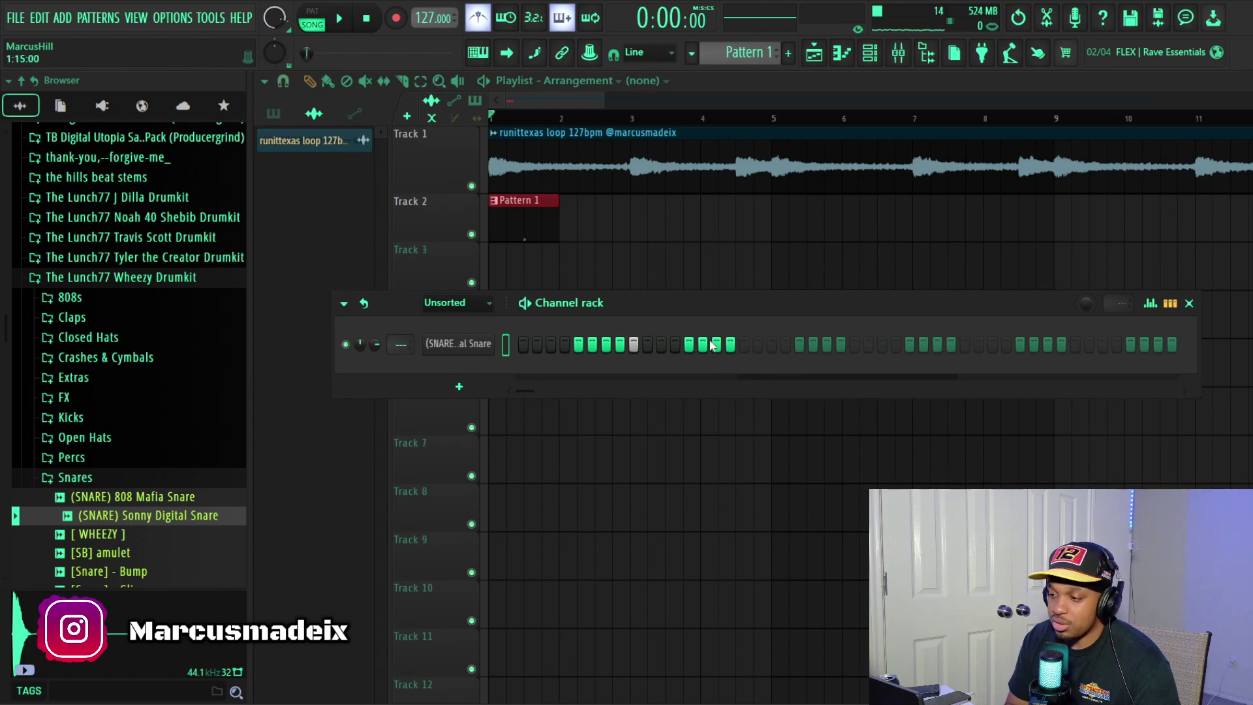
Step: Move the snare hit to step 9 in Pattern 1 and repeat it on the ninth step of every bar across eight bars
click(851, 347)
key(space)
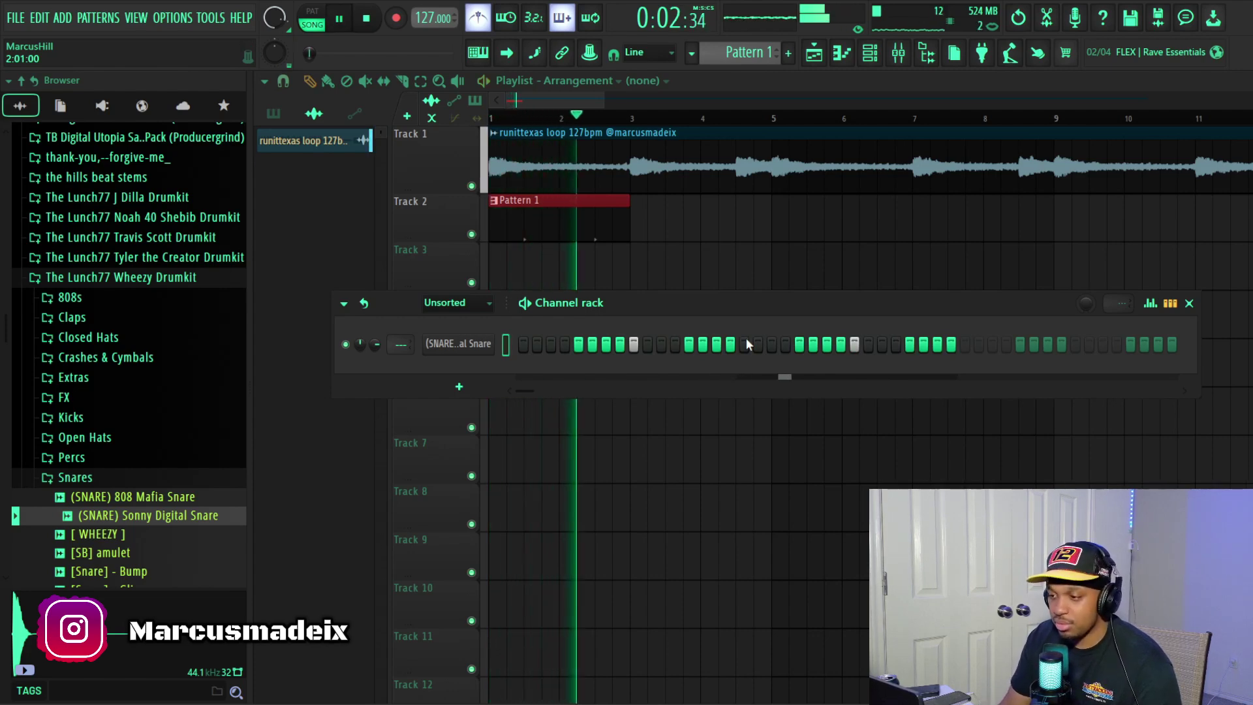
key(space)
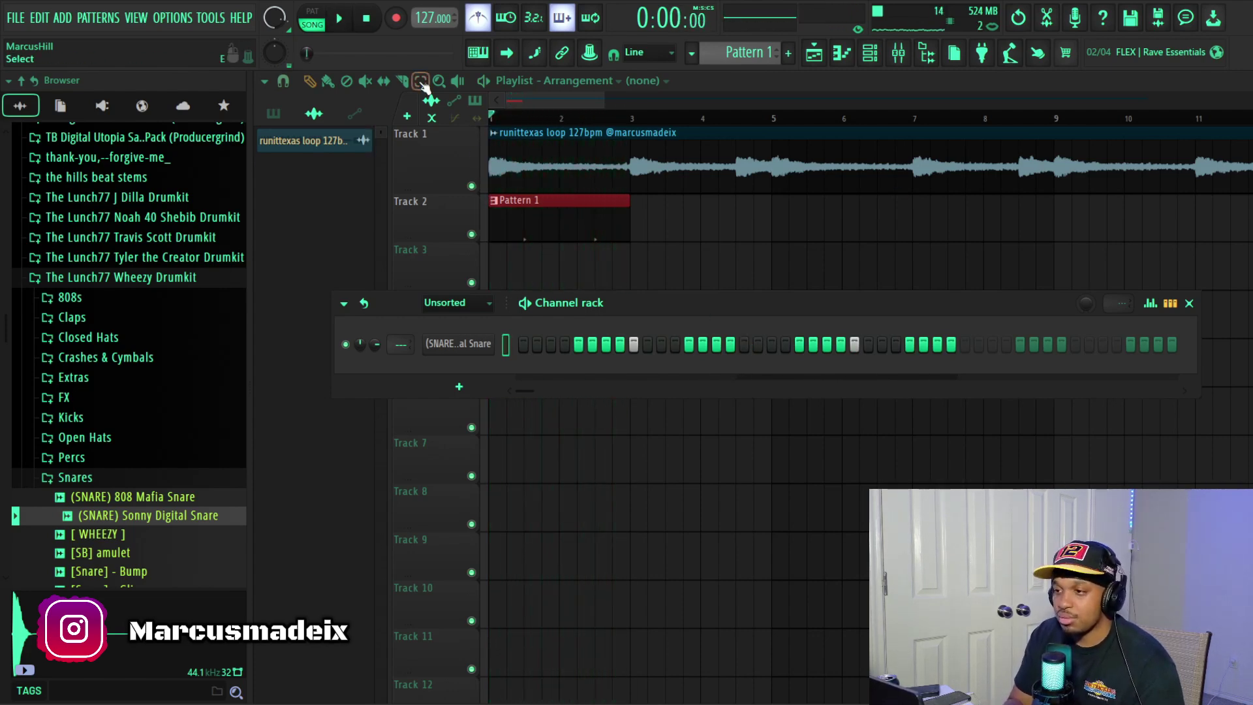
click(1076, 343)
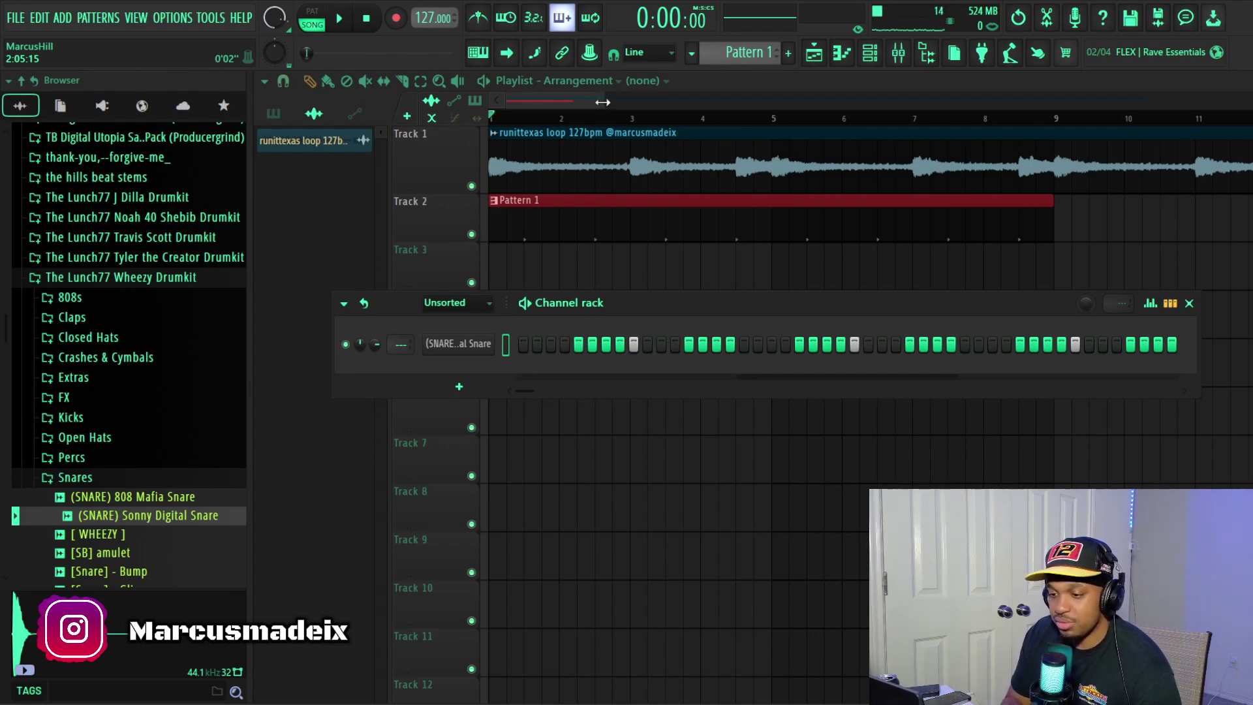
Step: Move the channel rack up slightly, collapse the Snares folder and open the Wheezy Drumkit's Closed Hats folder
drag(435, 302, 425, 252)
scroll(130, 326, down, 3)
click(75, 320)
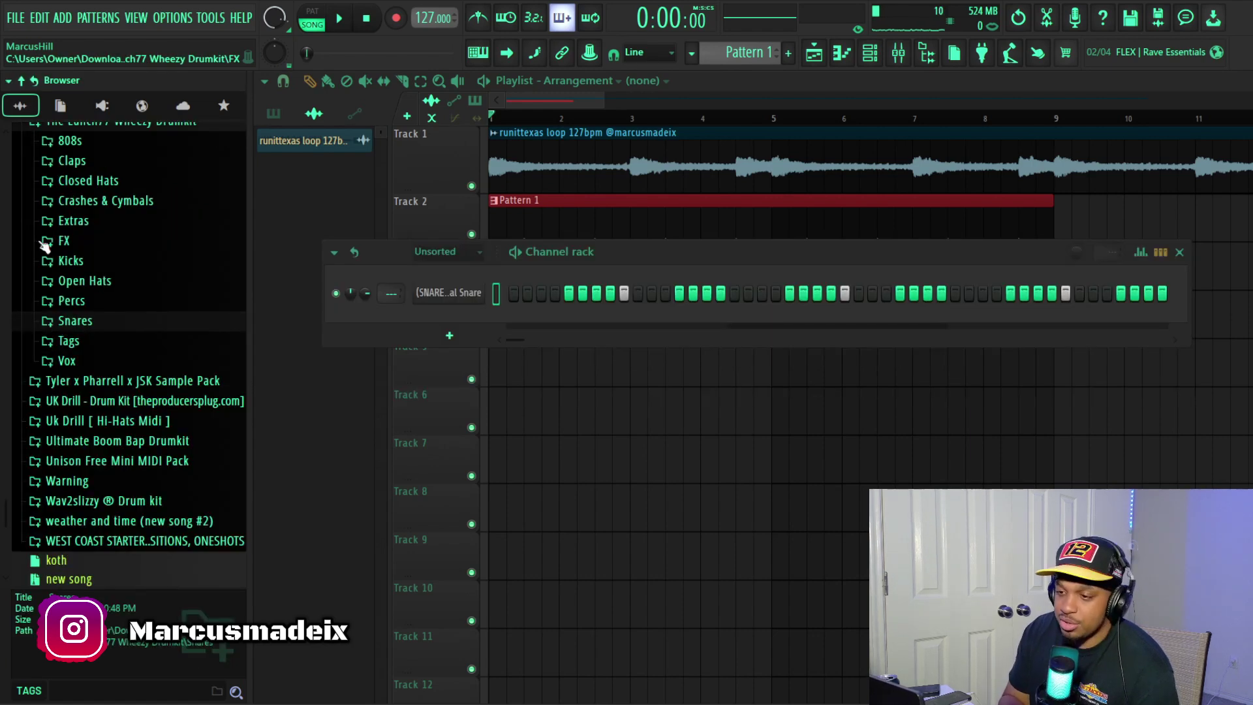
click(91, 181)
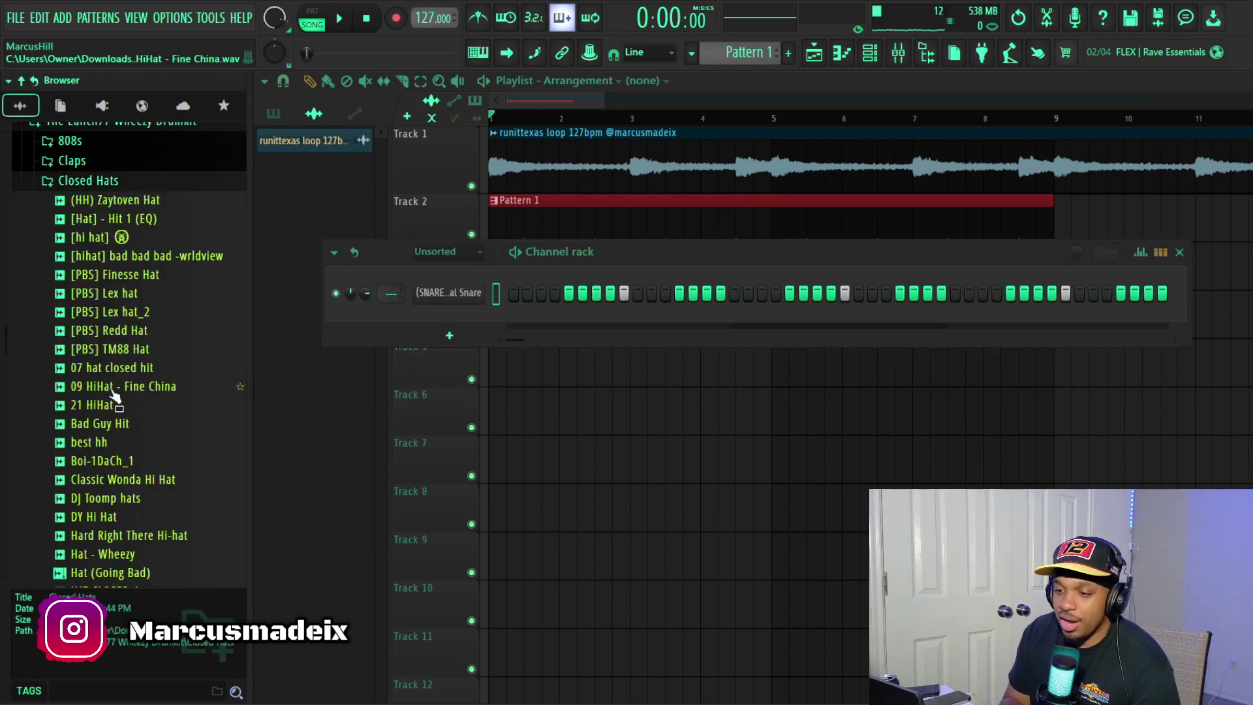
Step: Audition several closed hats, including [PBS] Lex hat, and load the [hi hat] sample as a new channel below the snare
click(122, 295)
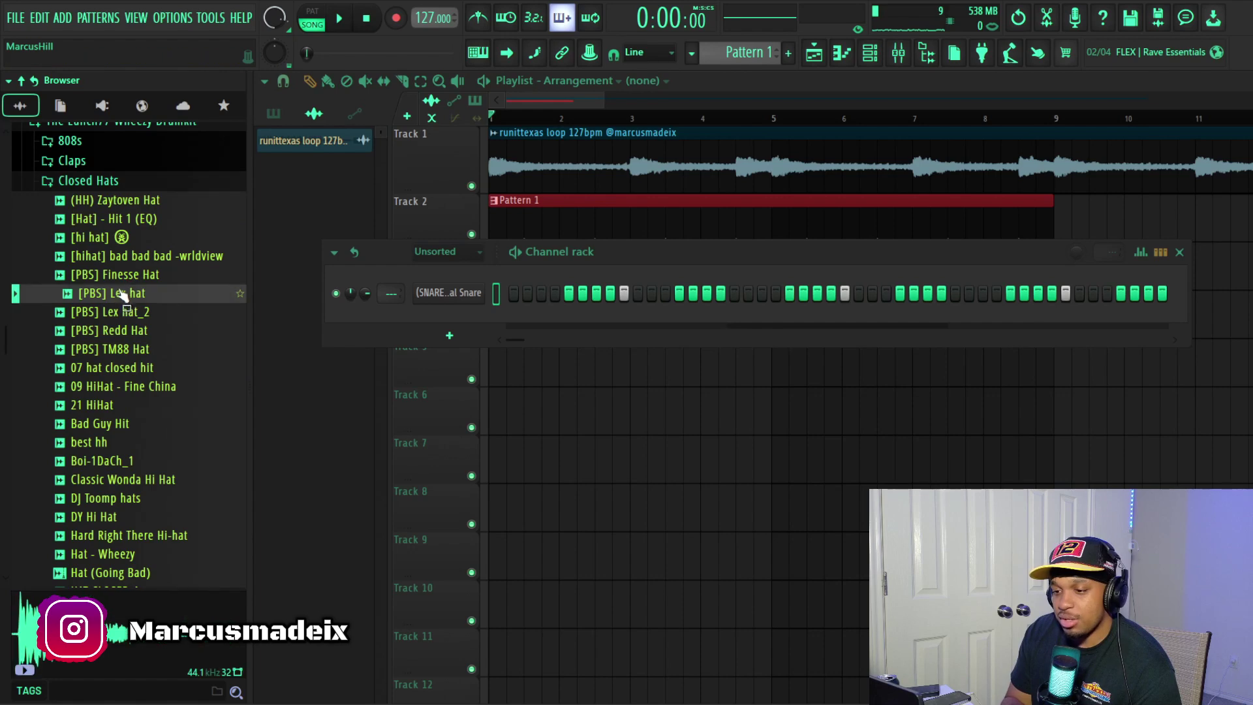
key(Up)
key(Up)
key(Up)
key(Up)
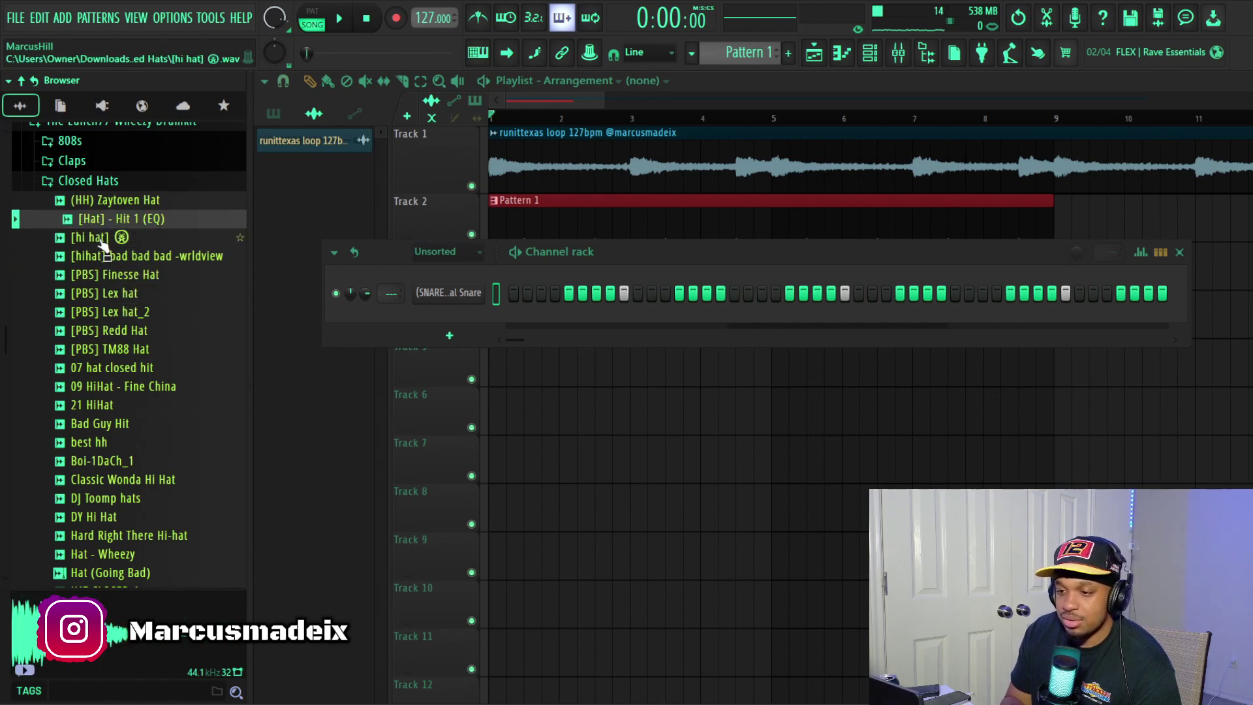
drag(99, 238, 457, 318)
Step: Fill every 2 steps of the [hi hat] channel in Pattern 1 and listen to the song
key(space)
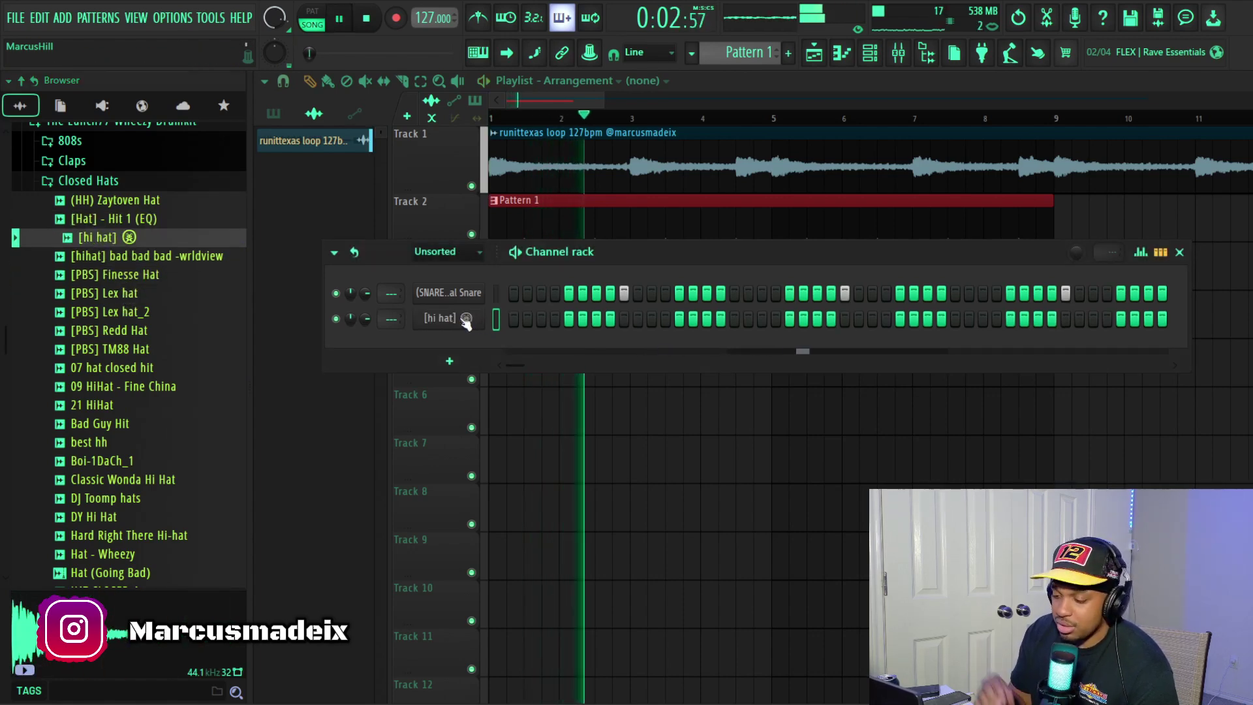
right_click(465, 322)
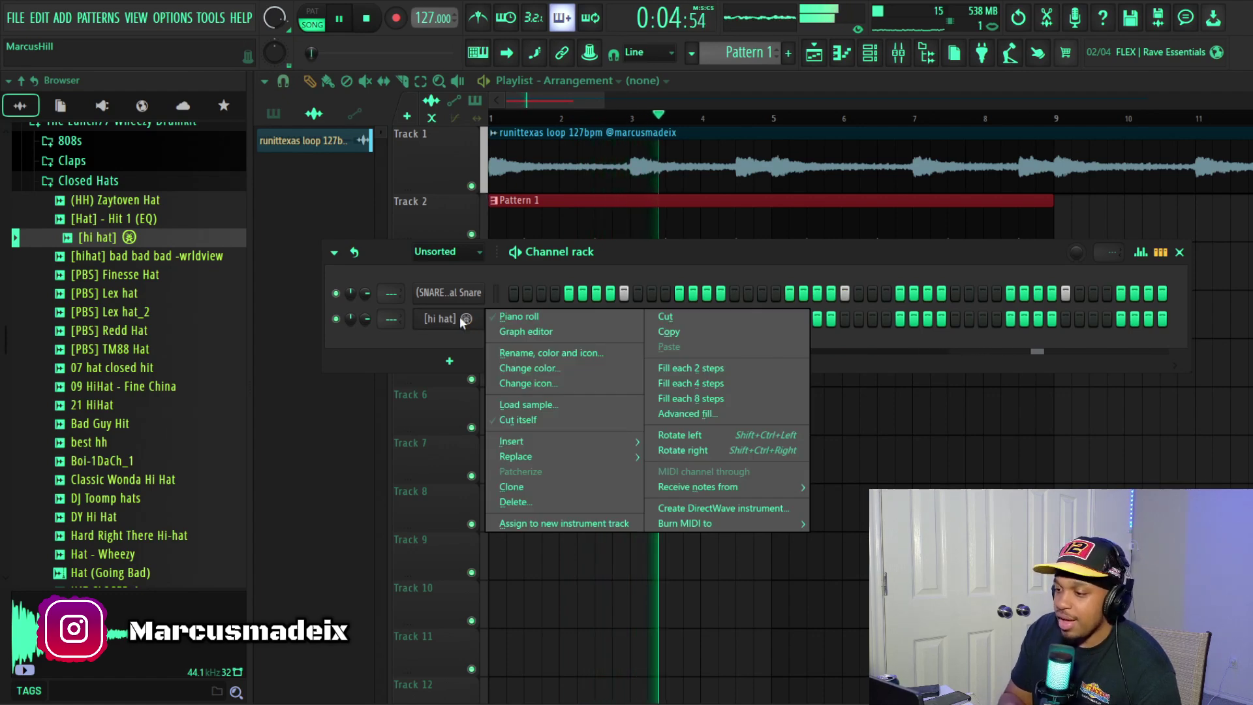
click(673, 369)
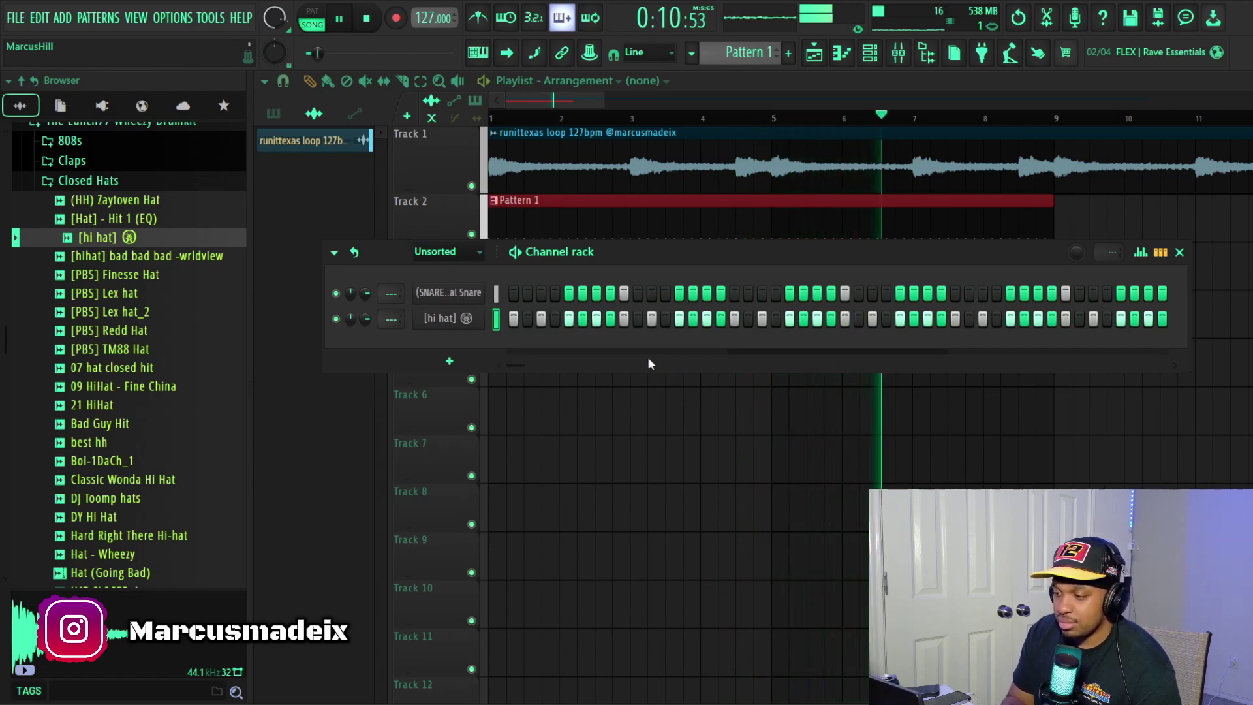
key(space)
Step: Add an extra hi-hat hit on step 6 of the first bar and play the song from the start
key(space)
click(582, 319)
key(space)
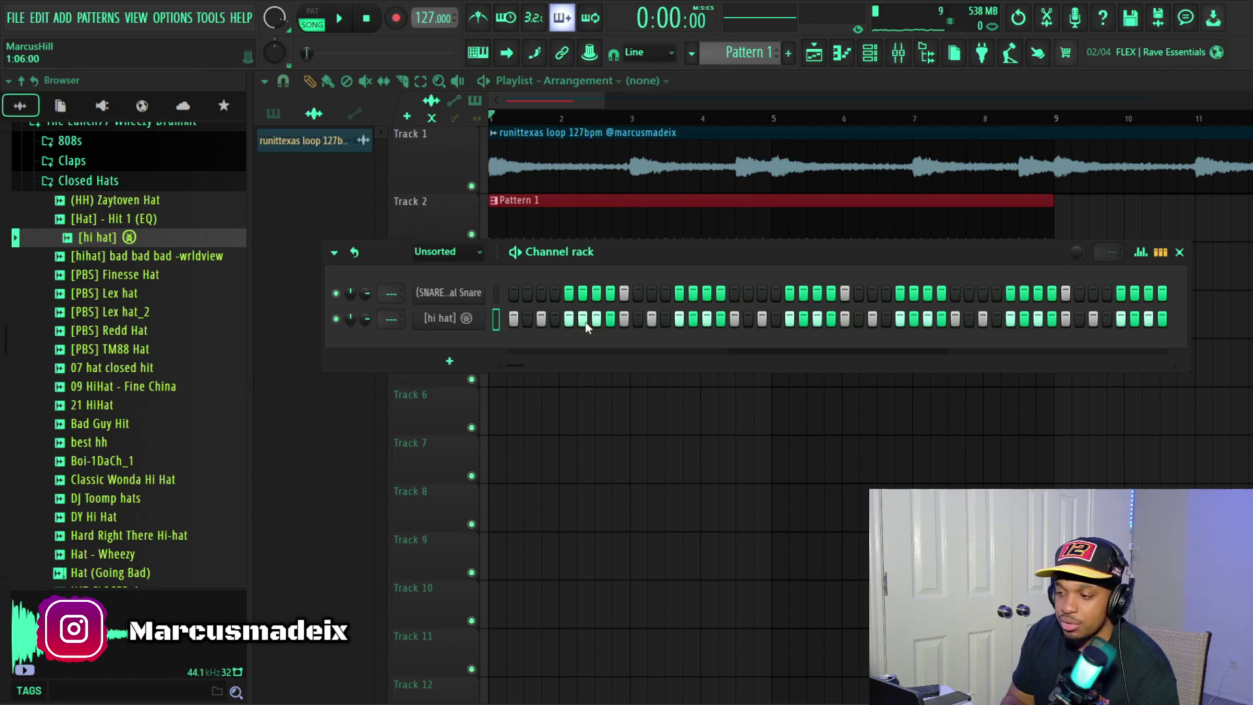
key(space)
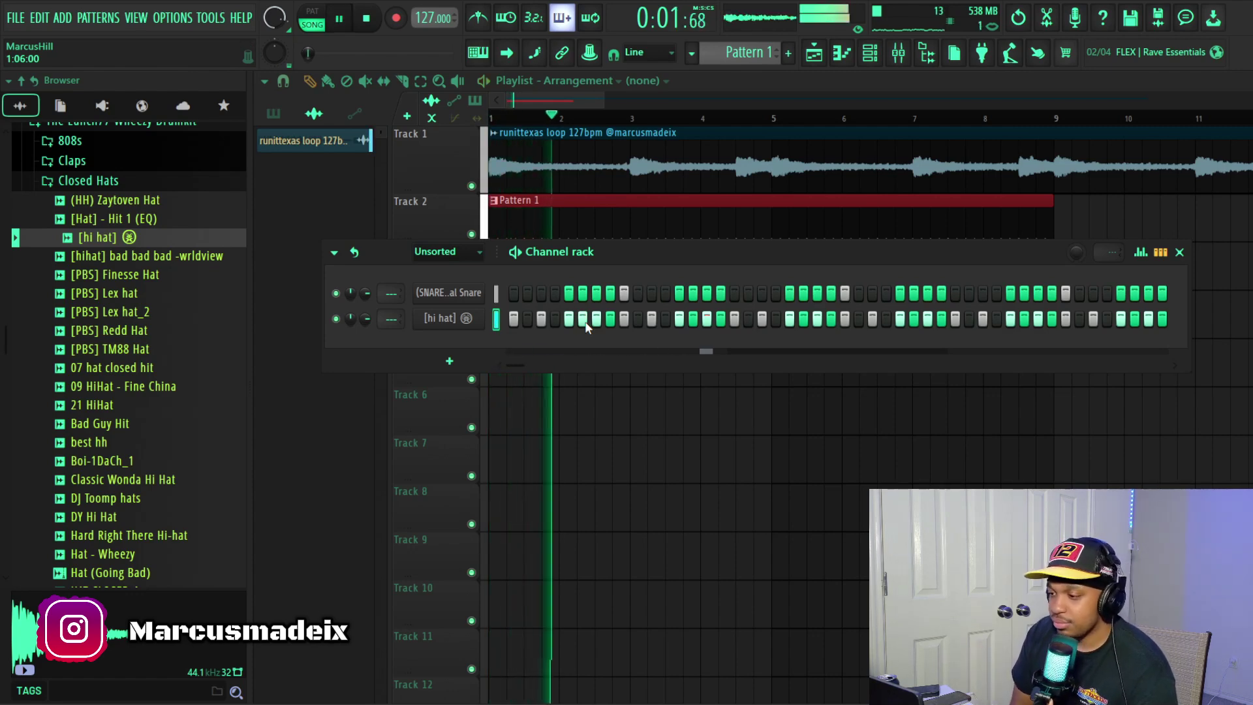
key(space)
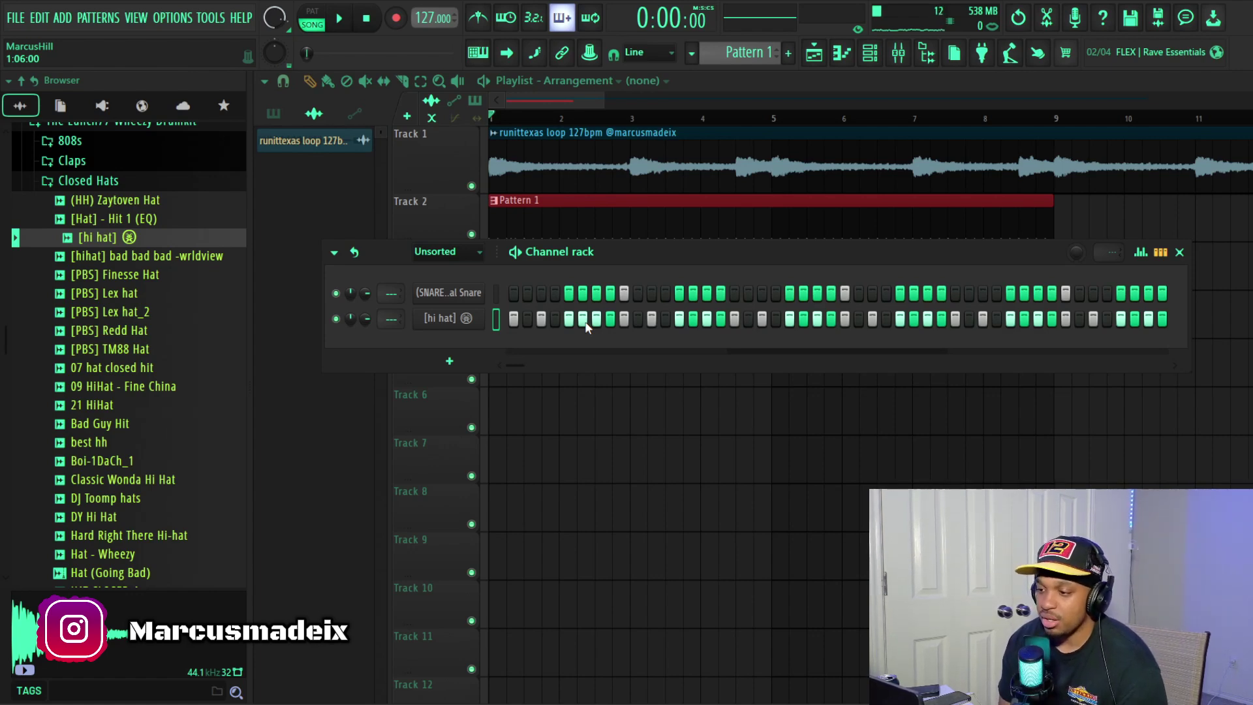
Step: Audition samples in the Wheezy Drumkit's 808s folder and load [808] Wheezy Spinz as a new channel below the hi-hat
click(88, 181)
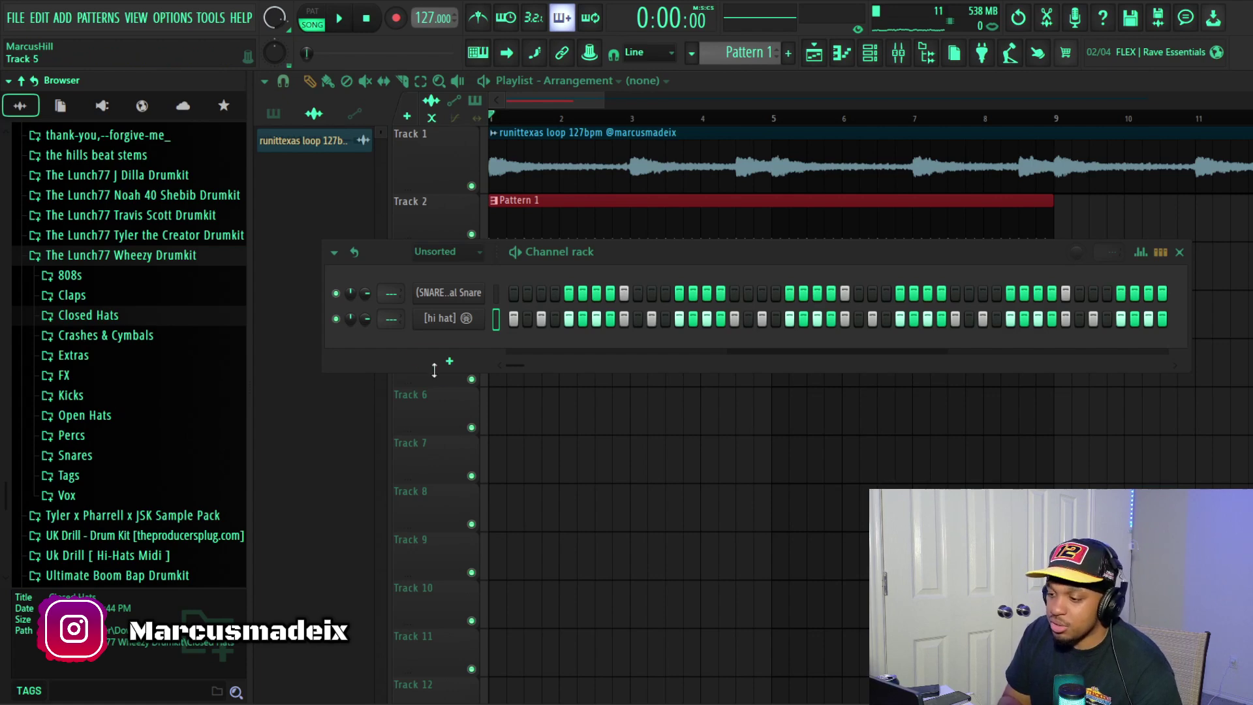
click(72, 276)
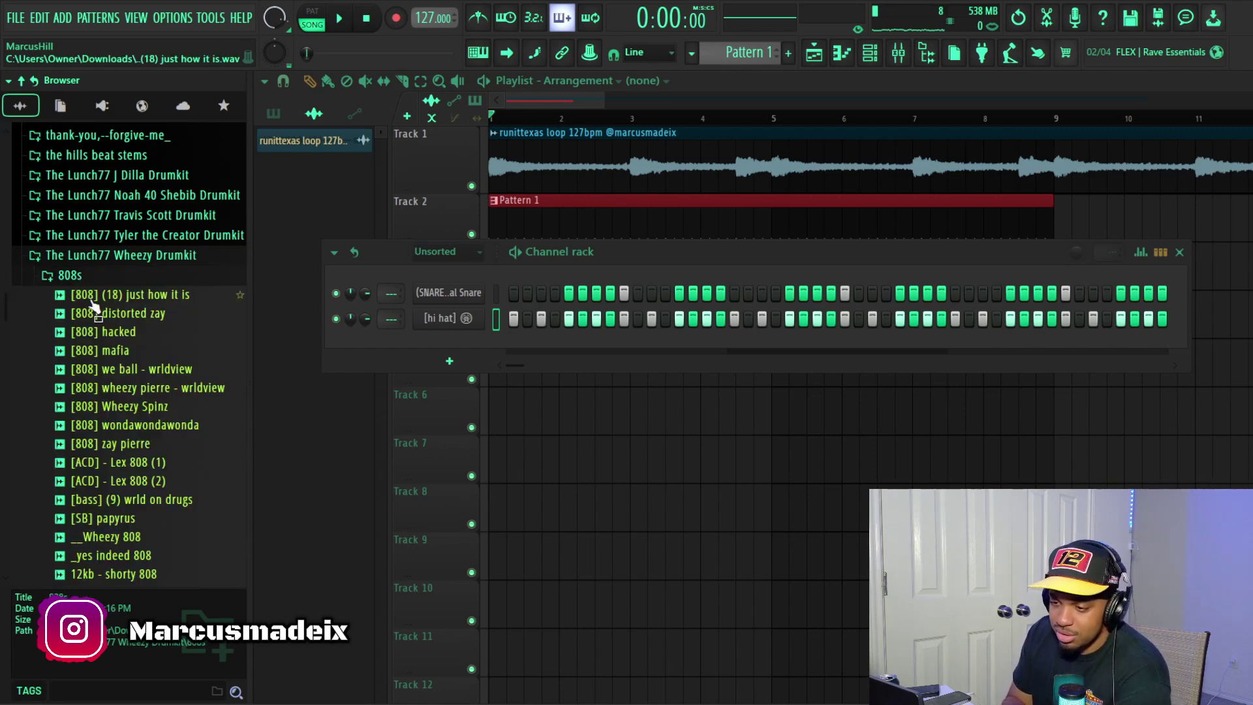
click(93, 297)
click(98, 332)
click(99, 350)
key(space)
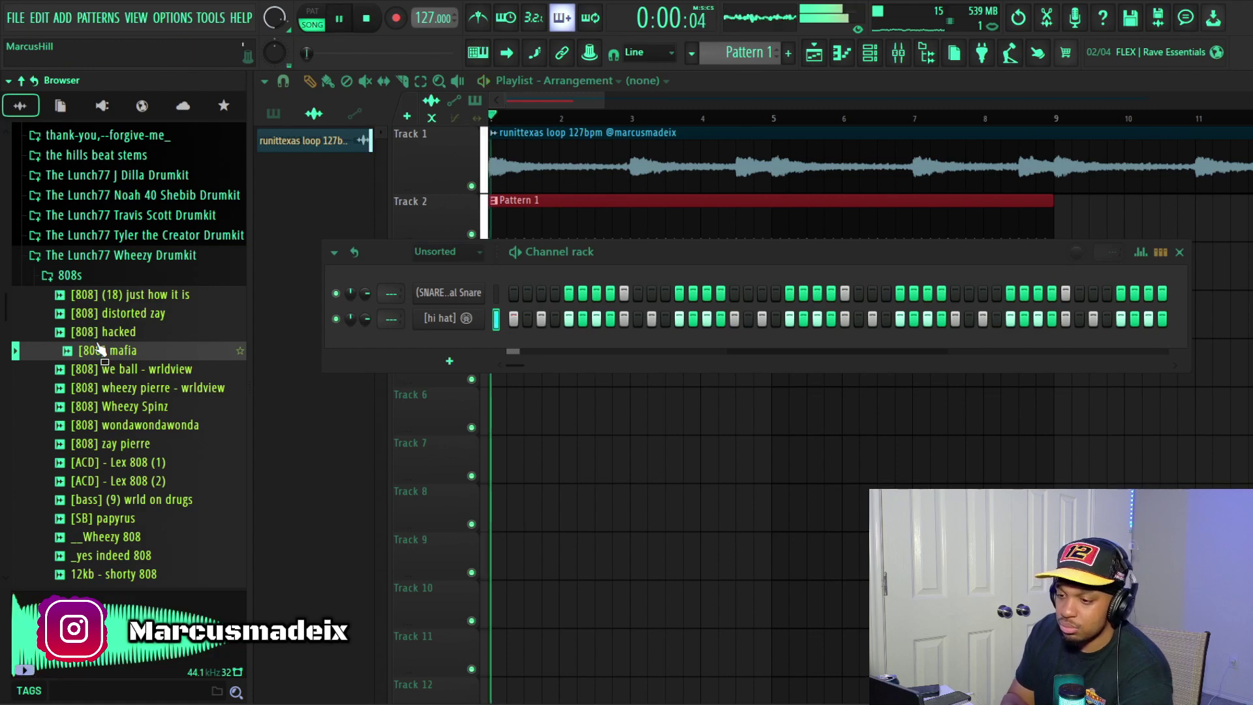
key(space)
drag(124, 406, 431, 365)
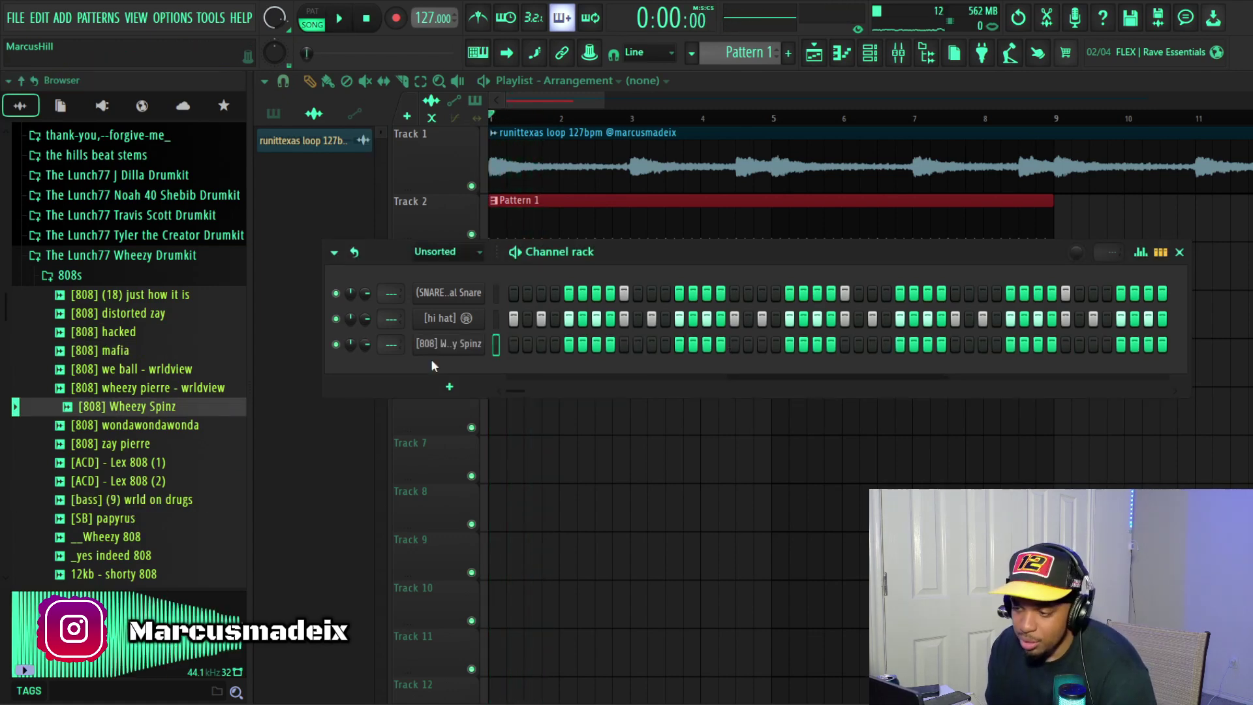
Step: Open the piano roll for the [808] Wheezy Spinz channel and set that channel to cut itself
right_click(442, 350)
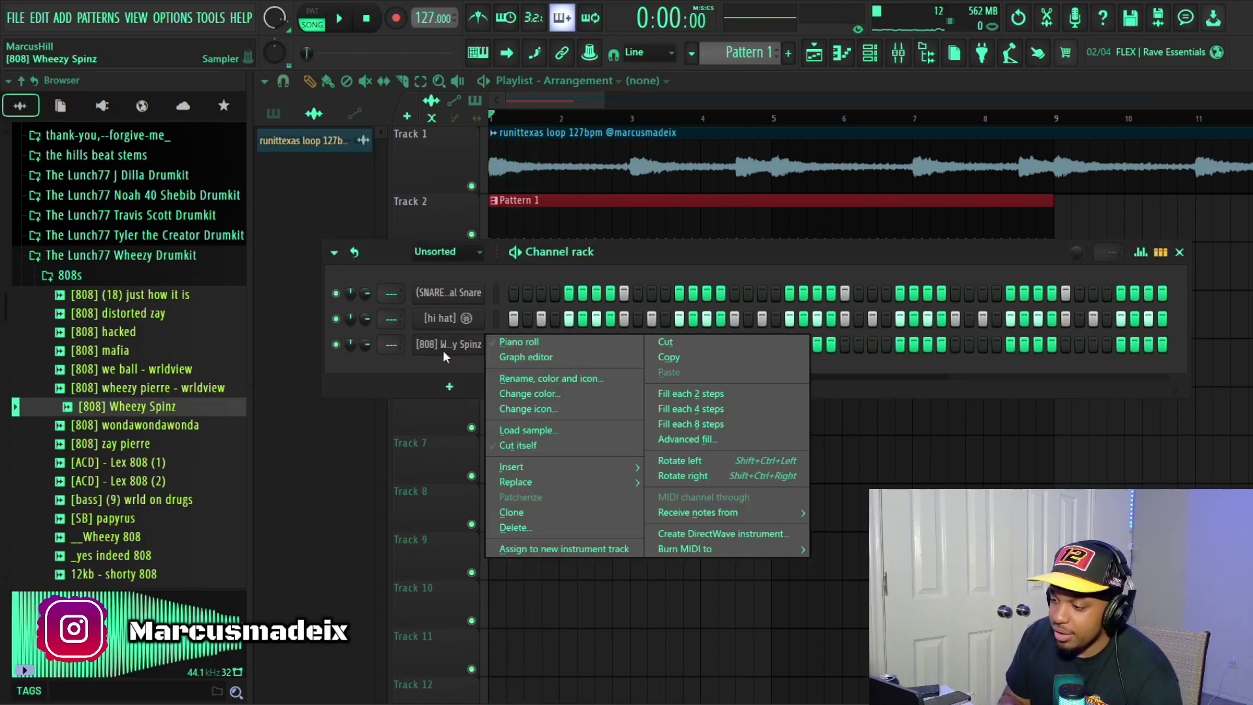
click(505, 344)
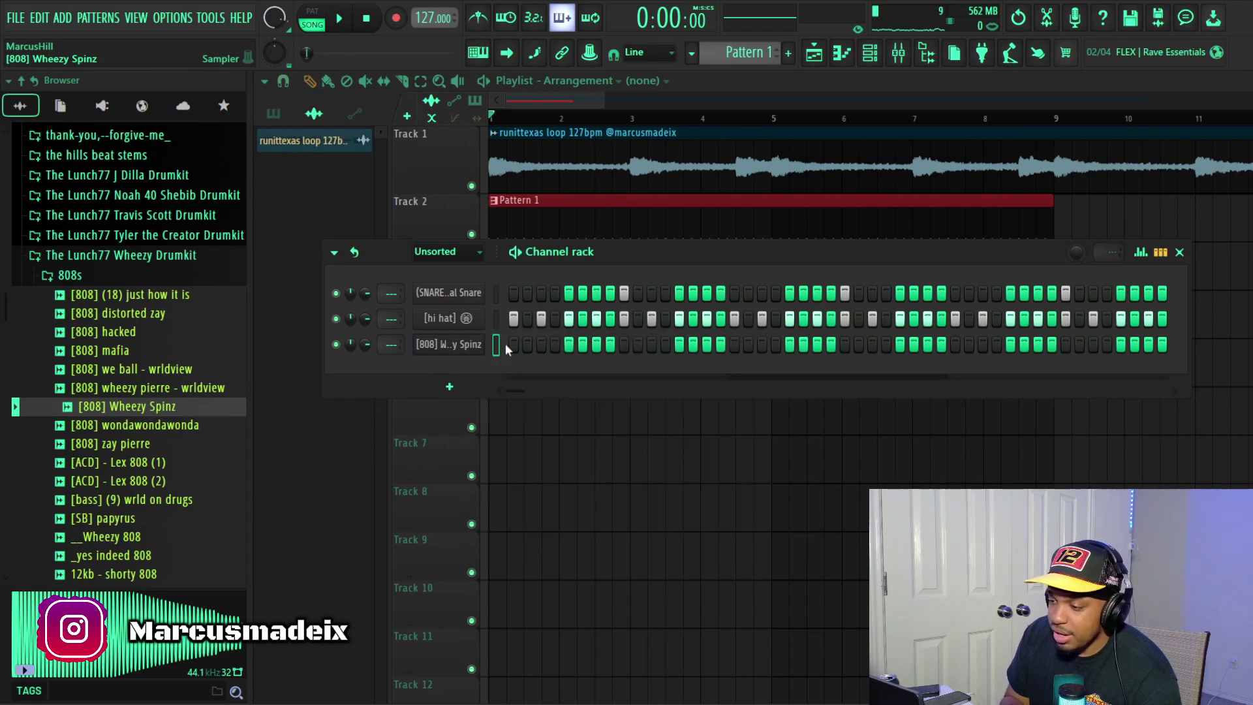
key(F6)
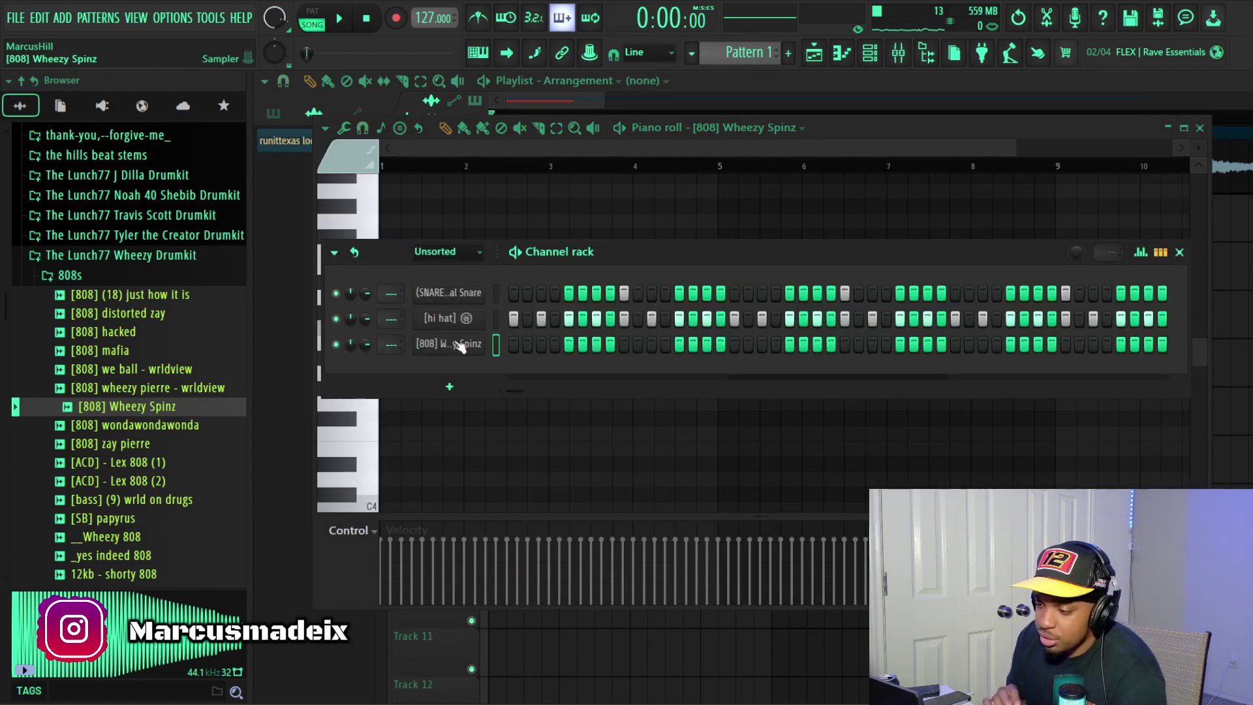
right_click(457, 344)
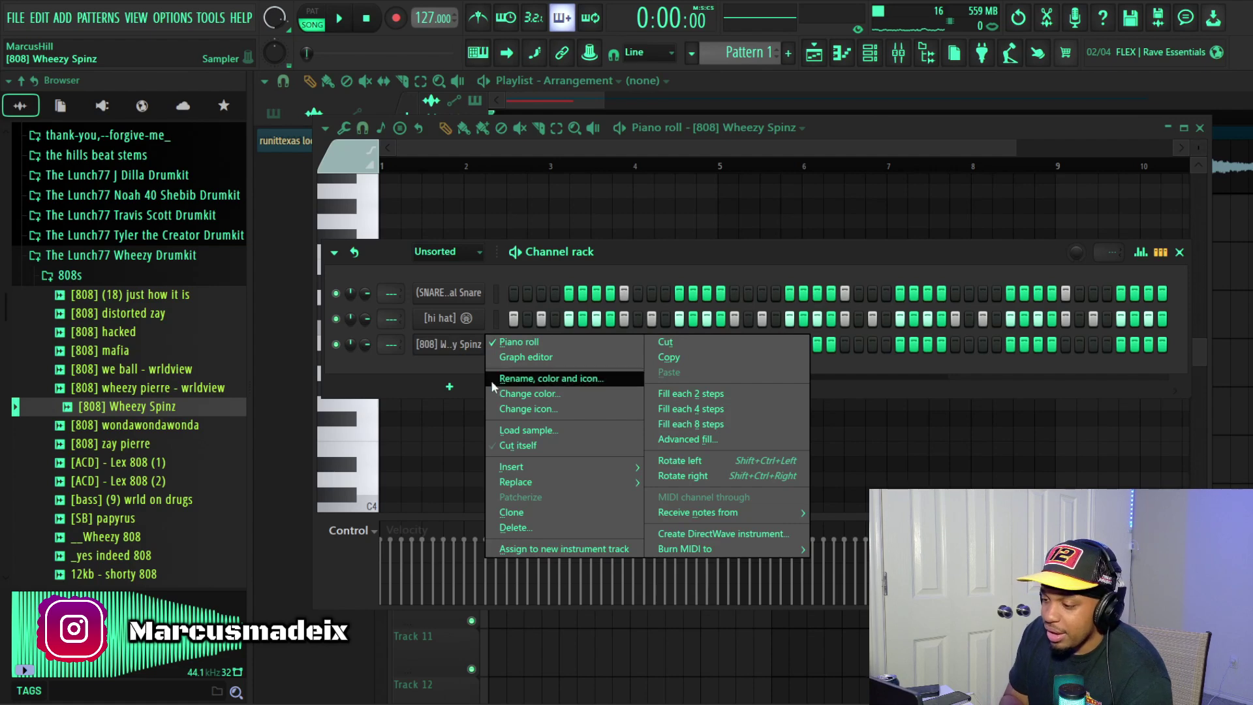
click(502, 445)
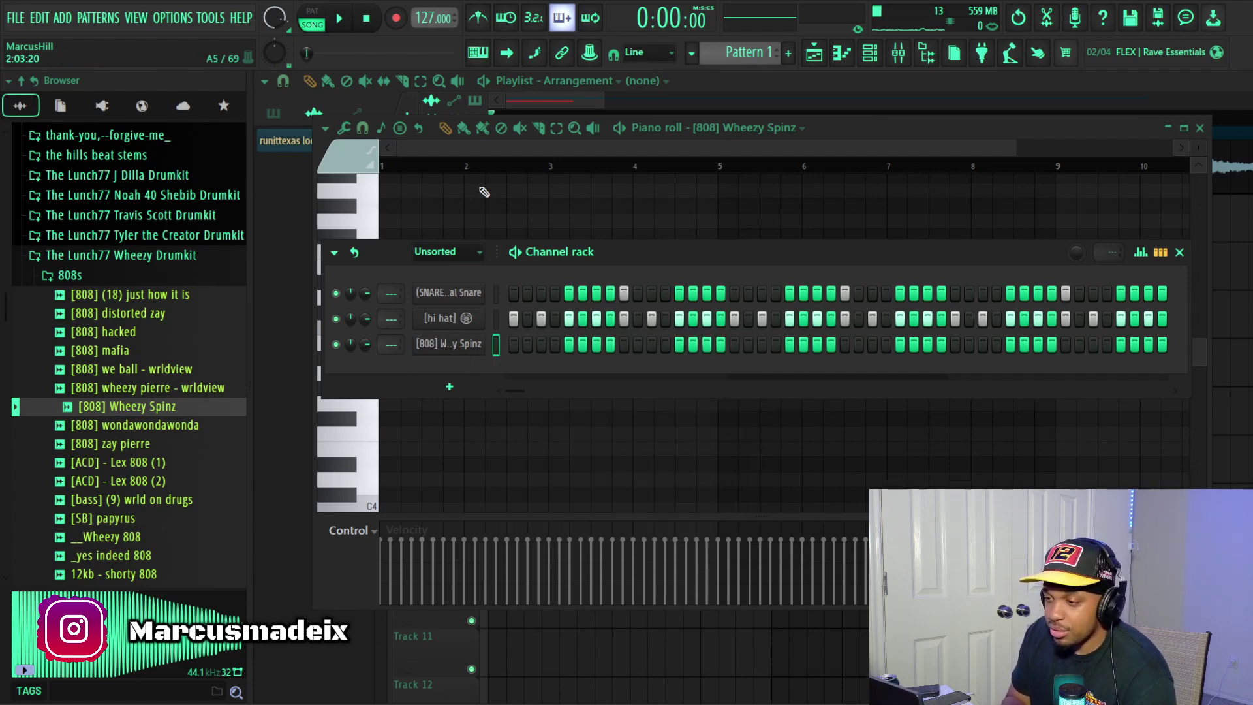
Step: Hide the channel rack, audition the 808 at different pitches on the piano roll keyboard, and close the piano roll
key(F6)
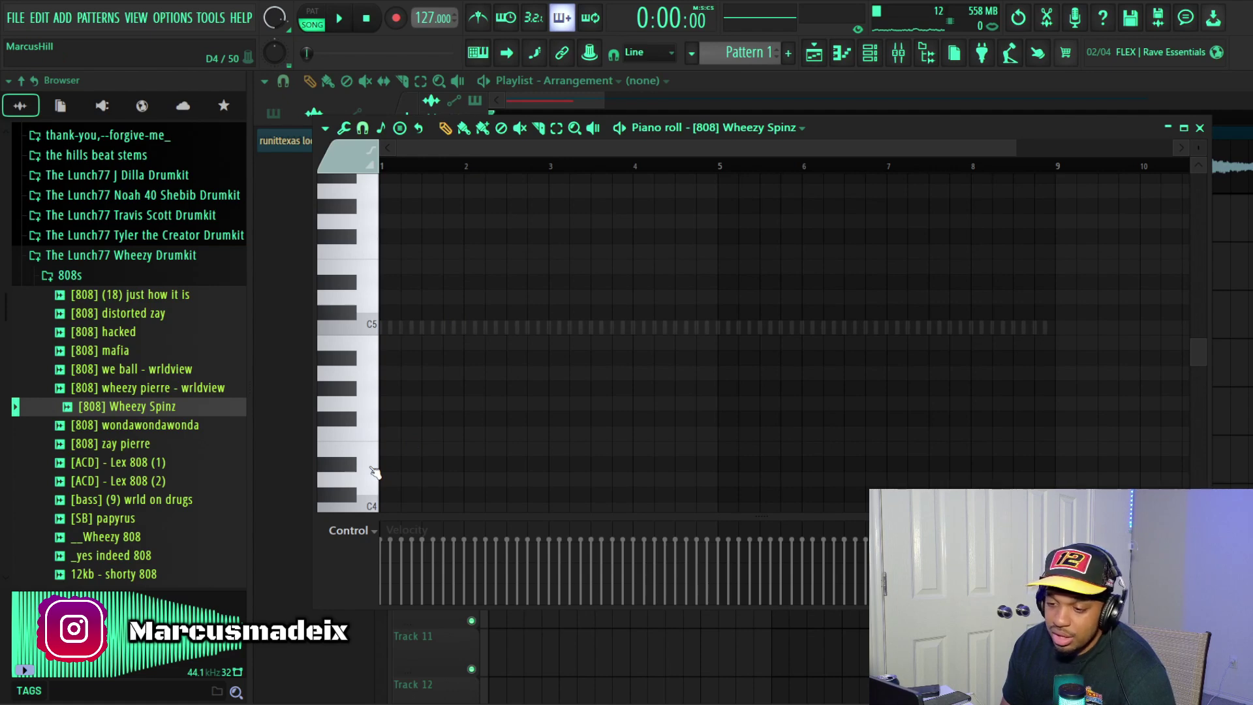
drag(372, 475, 366, 166)
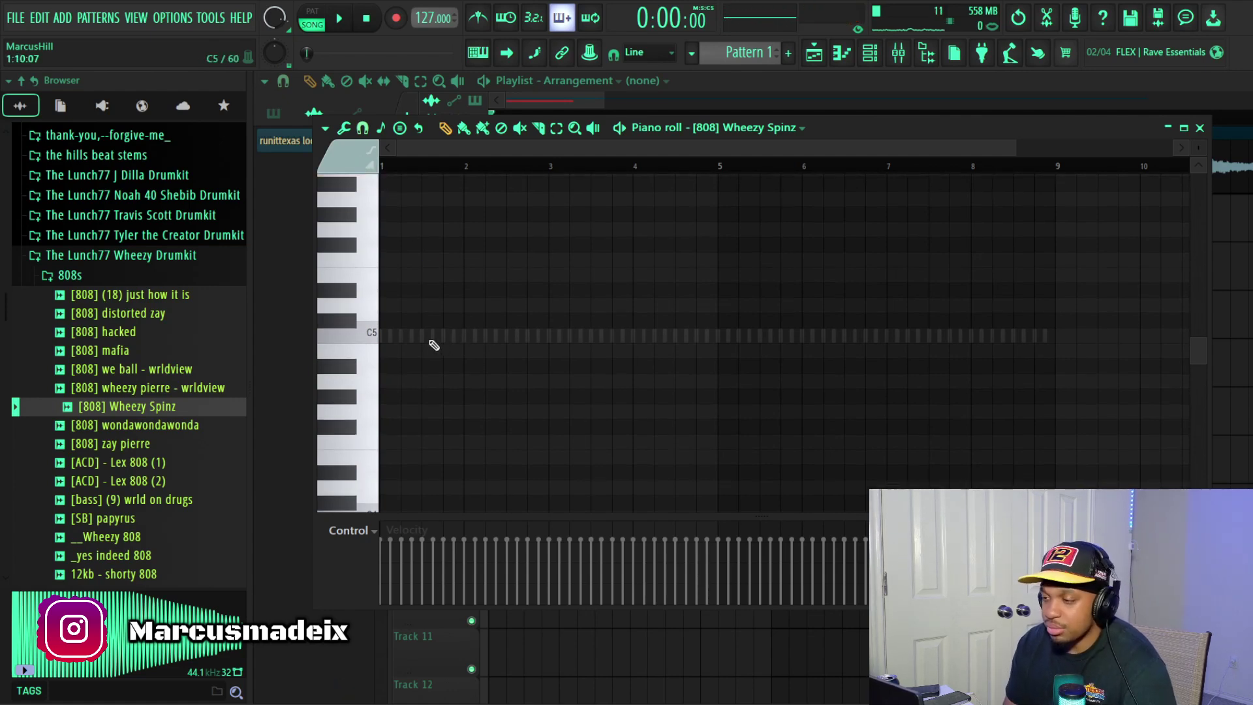
key(F7)
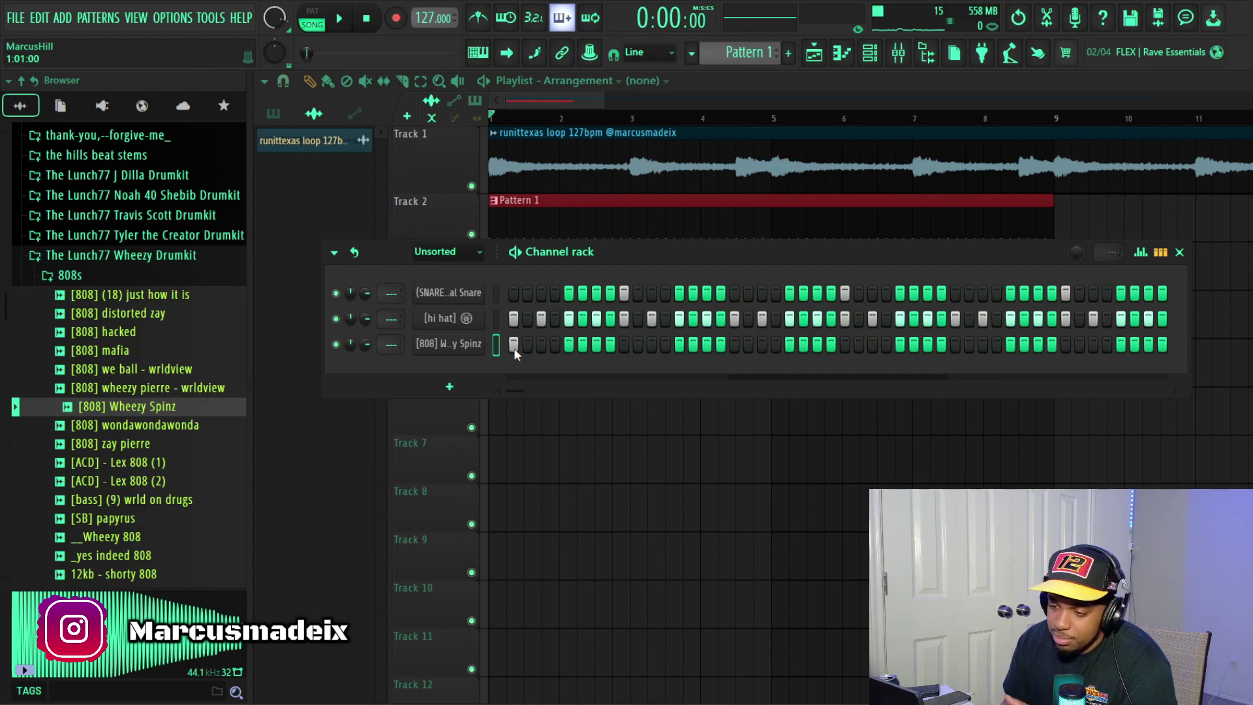
Step: Place C5 808 hits in Pattern 1 on beats 1 and 4 of bars 1 and 3, and on beat 3 of bar 4
key(space)
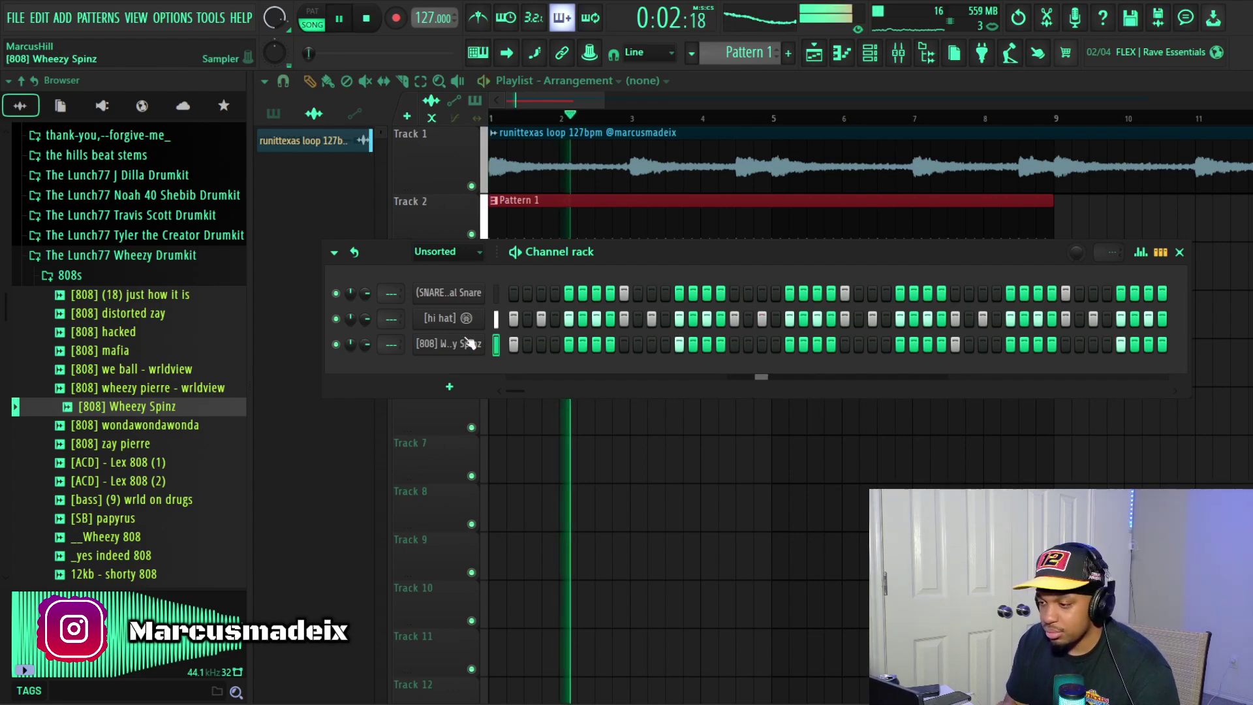
right_click(495, 342)
click(496, 342)
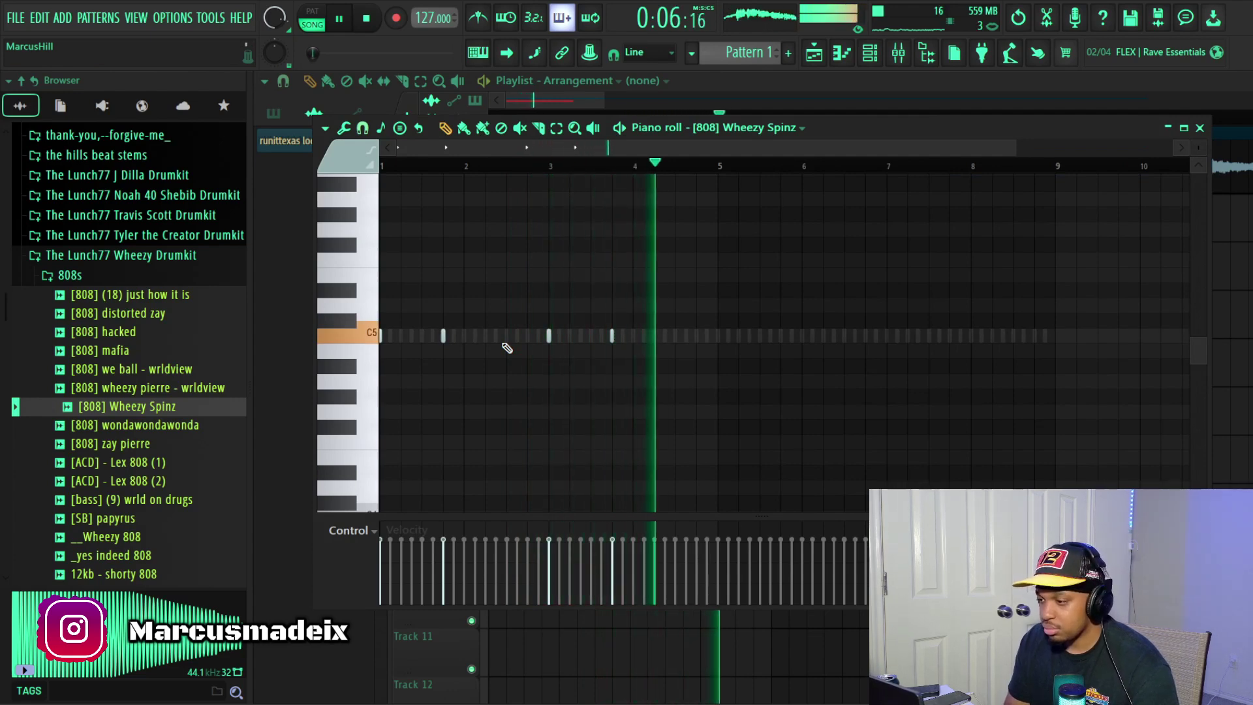
key(space)
click(674, 335)
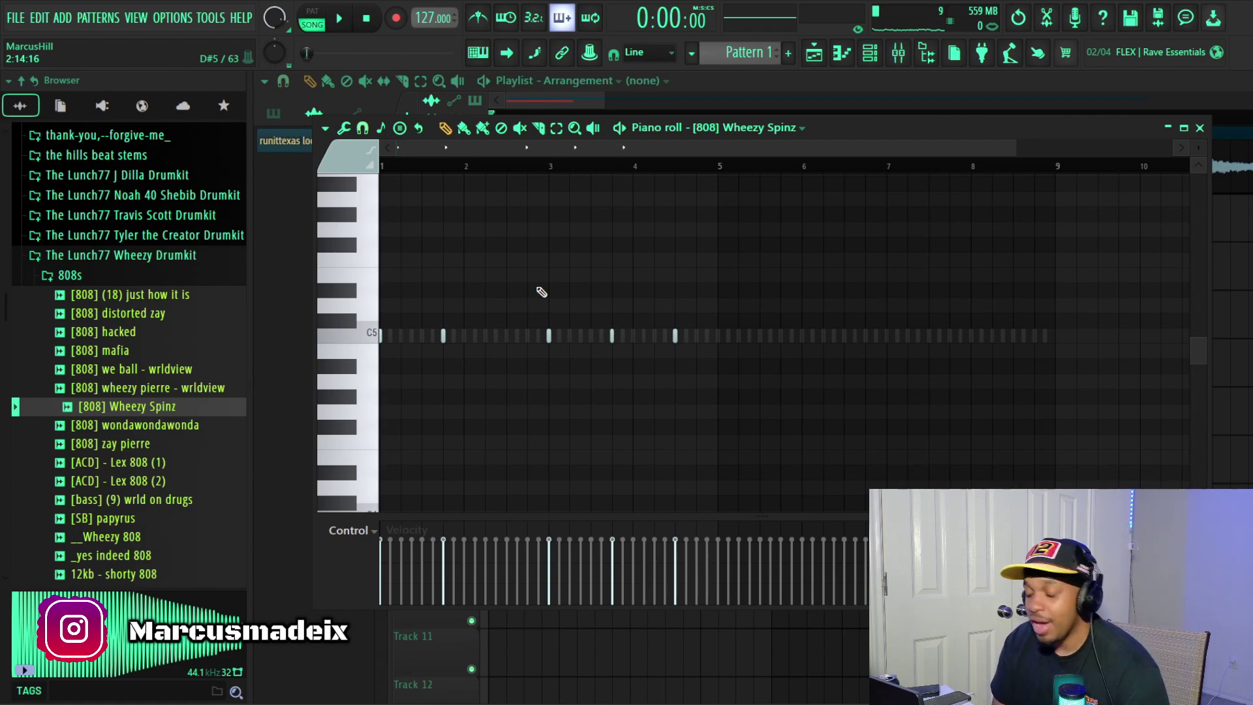
Step: Transpose all the 808 notes up three octaves to C8 and play the song
scroll(541, 292, up, 3)
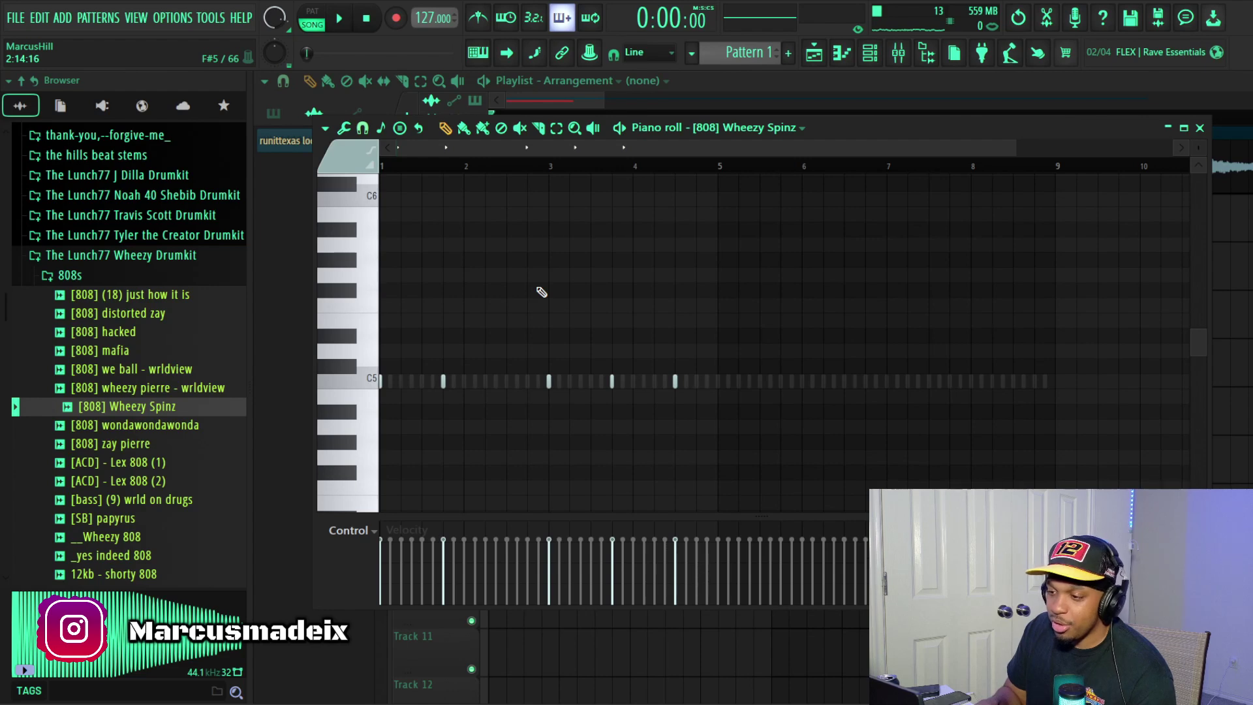
key(ctrl+Up)
key(ctrl+Up)
key(ctrl+Up)
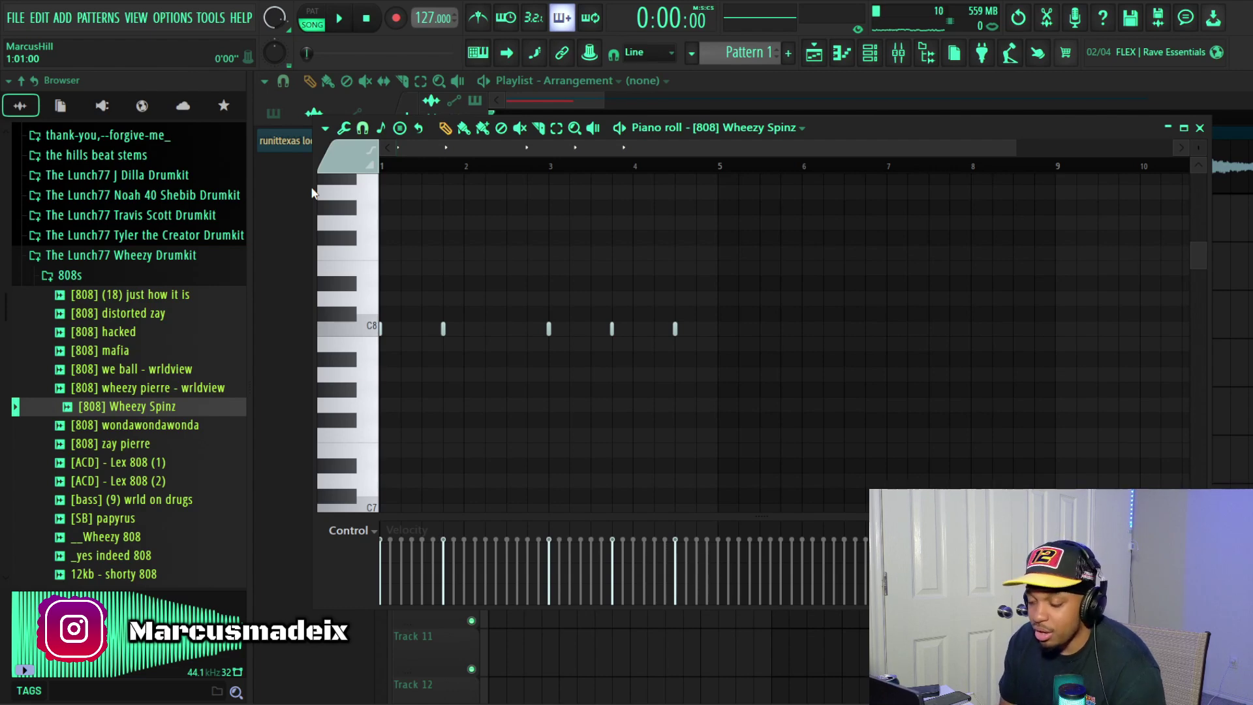
key(space)
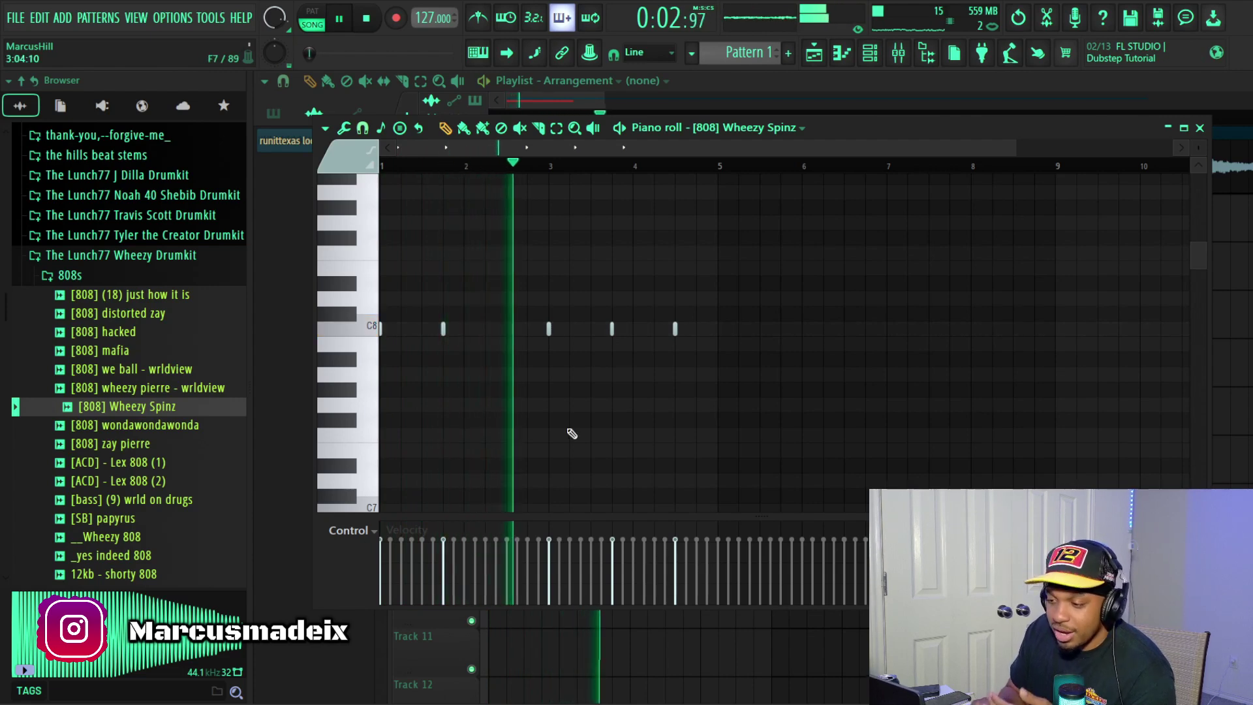
Step: Lower the 808 notes to B7, set the two bar 4 hits to D8, and repeat the pattern across bars 5 to 8
key(shift+Down)
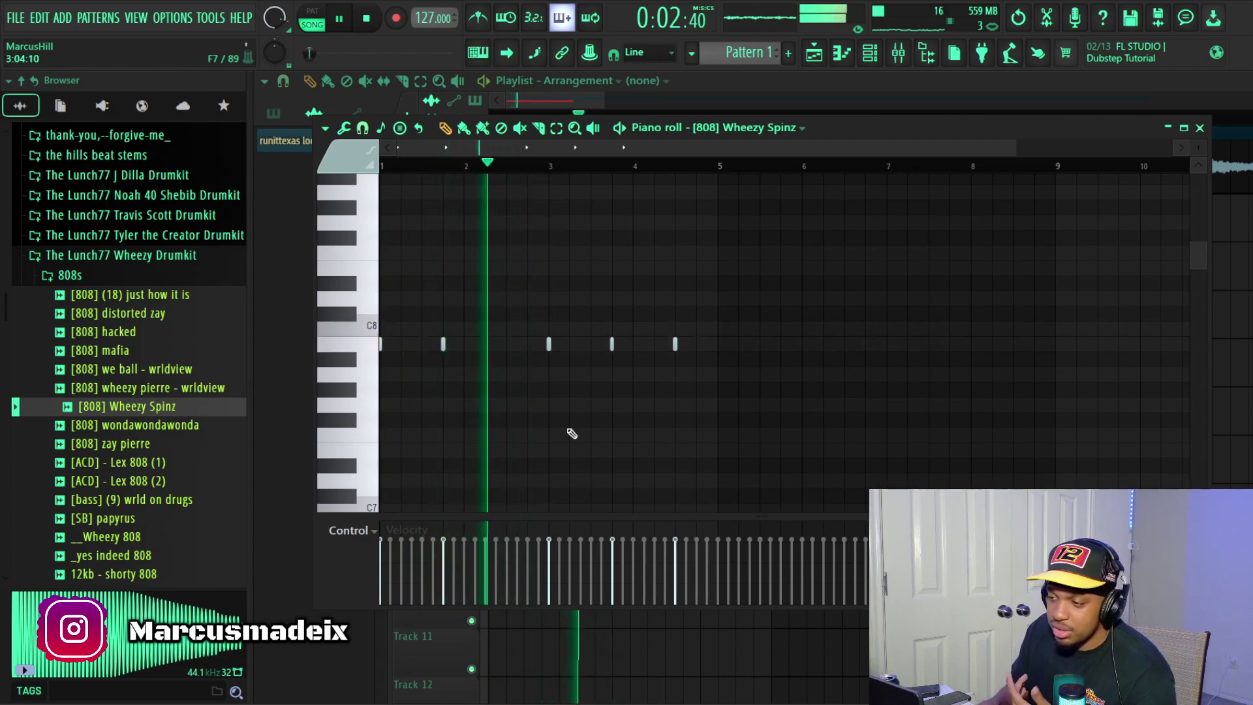
click(676, 344)
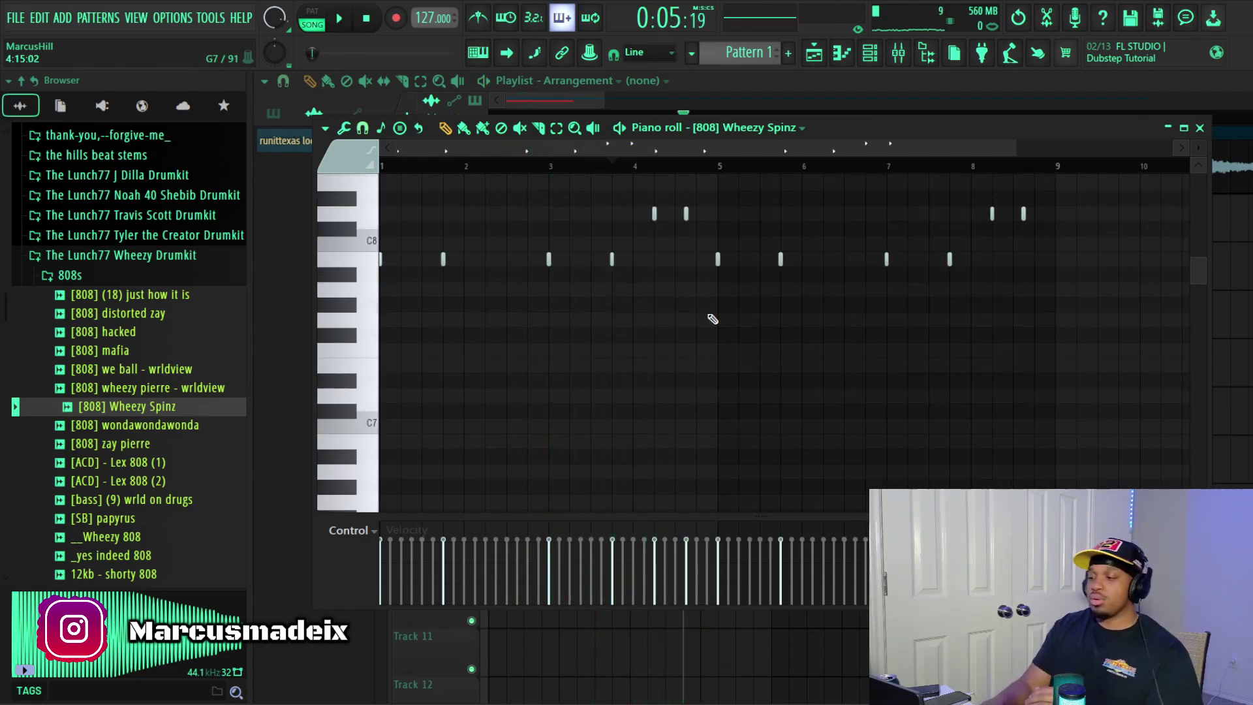
Step: Transpose the entire 808 pattern down three octaves, so its notes sit on B4 and D5
scroll(713, 319, up, 1)
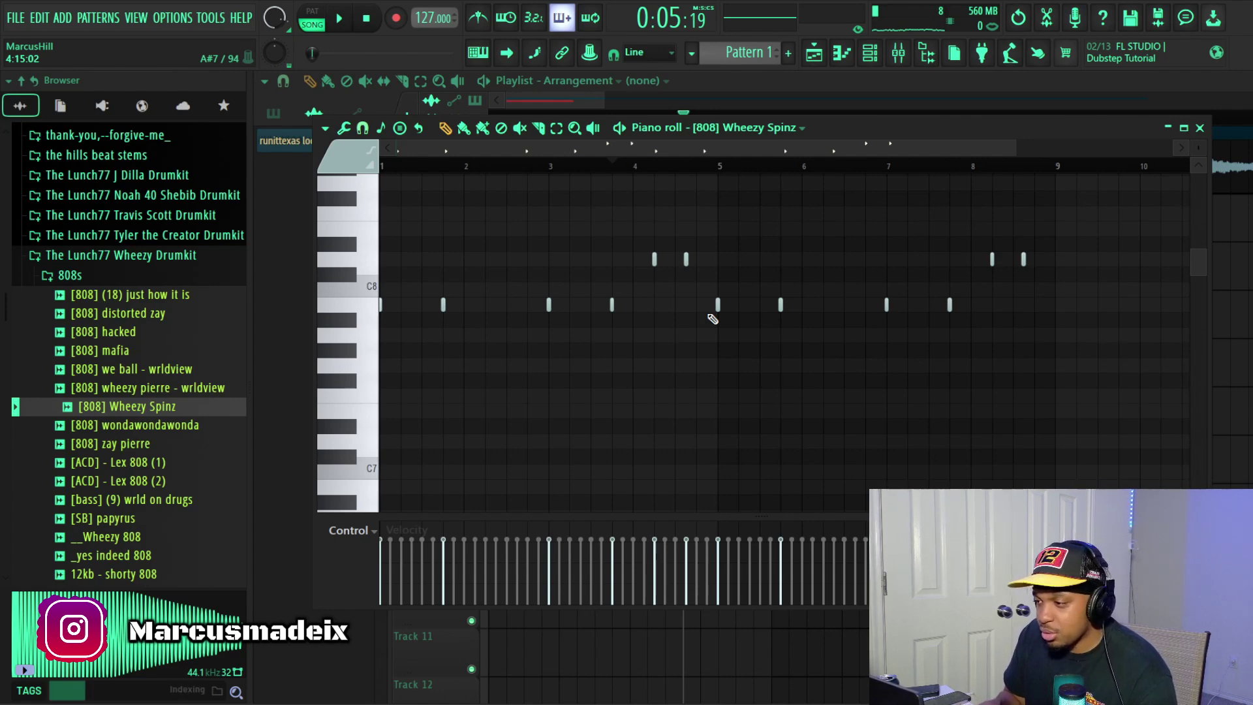
scroll(713, 319, up, 4)
scroll(713, 319, down, 6)
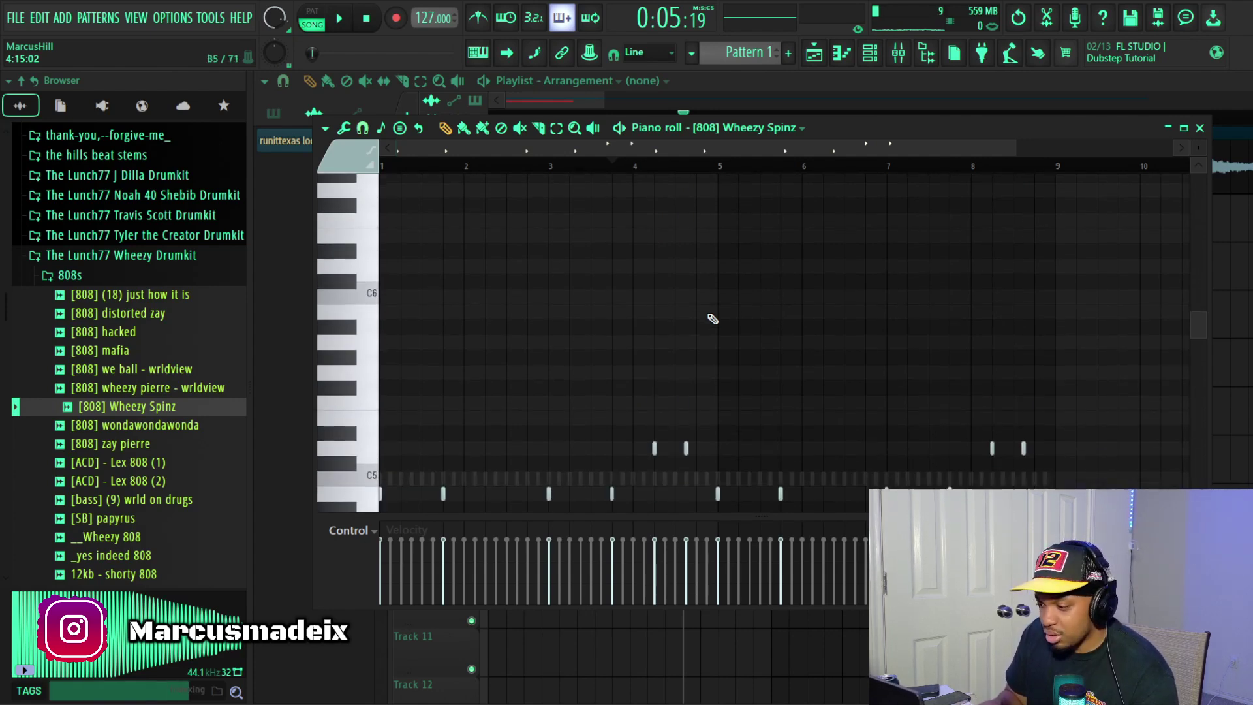
key(space)
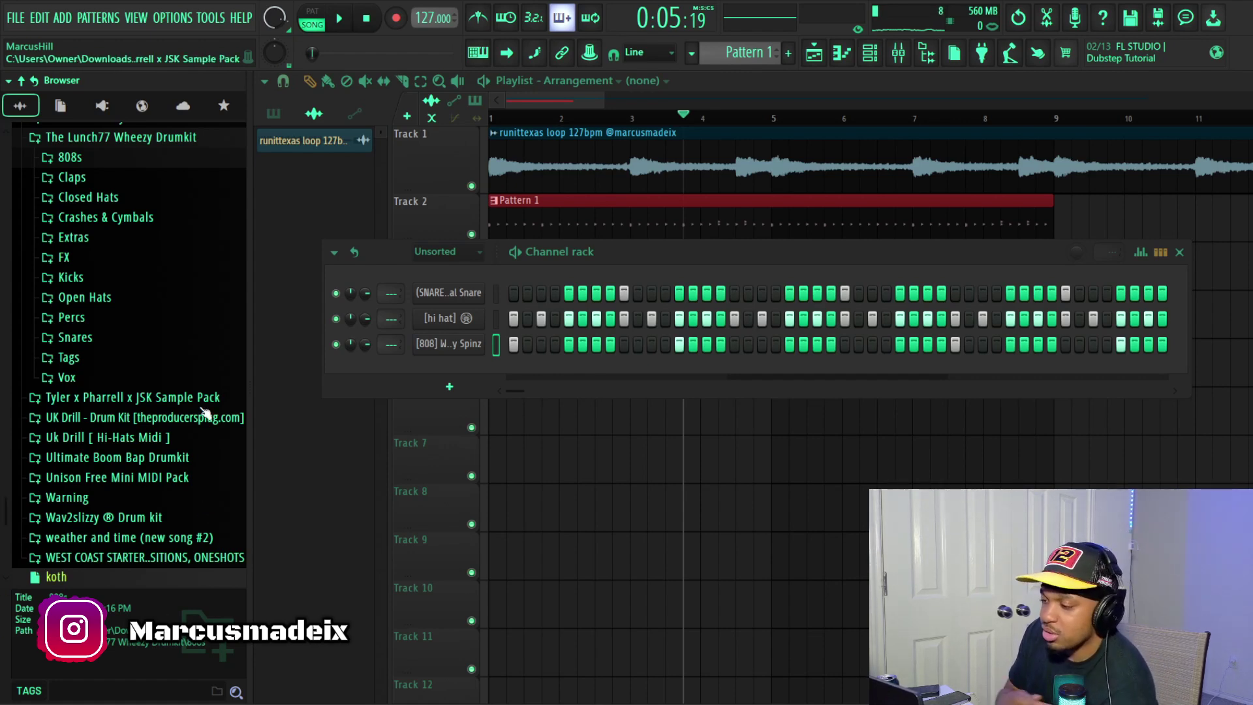
Step: Audition the [ACD] - Lex Hat sample in the Wheezy drum kit's Open Hats folder
click(101, 301)
click(113, 335)
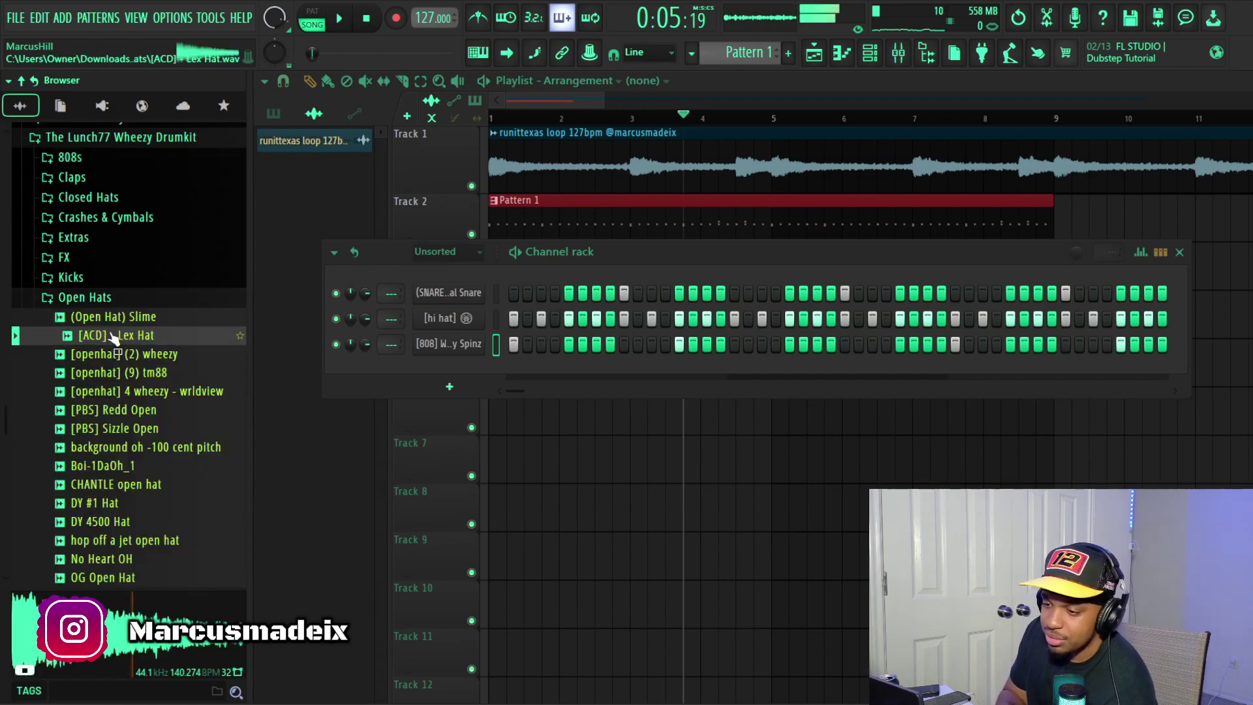
drag(112, 331, 109, 305)
click(106, 302)
Step: Add [Snare] - Bump with hits on steps 15 and 19, and [ACD] - Lex Hat with a hit on step 29
click(99, 337)
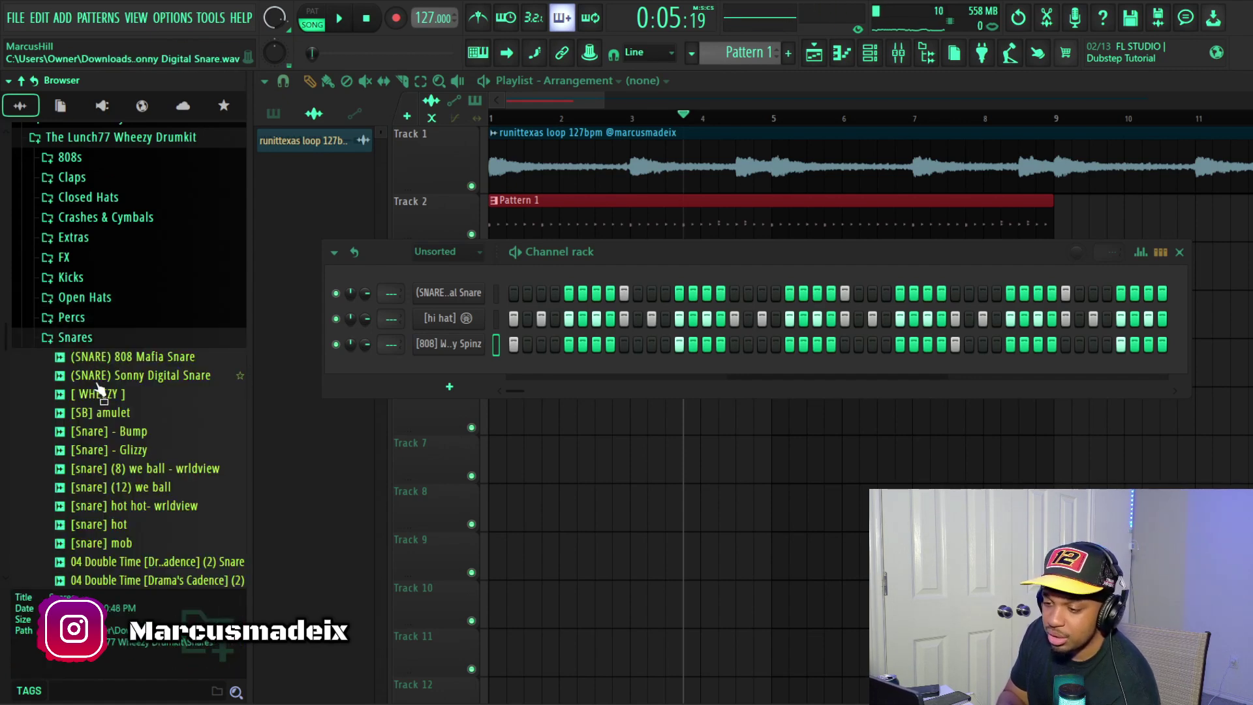
click(97, 379)
drag(104, 431, 778, 369)
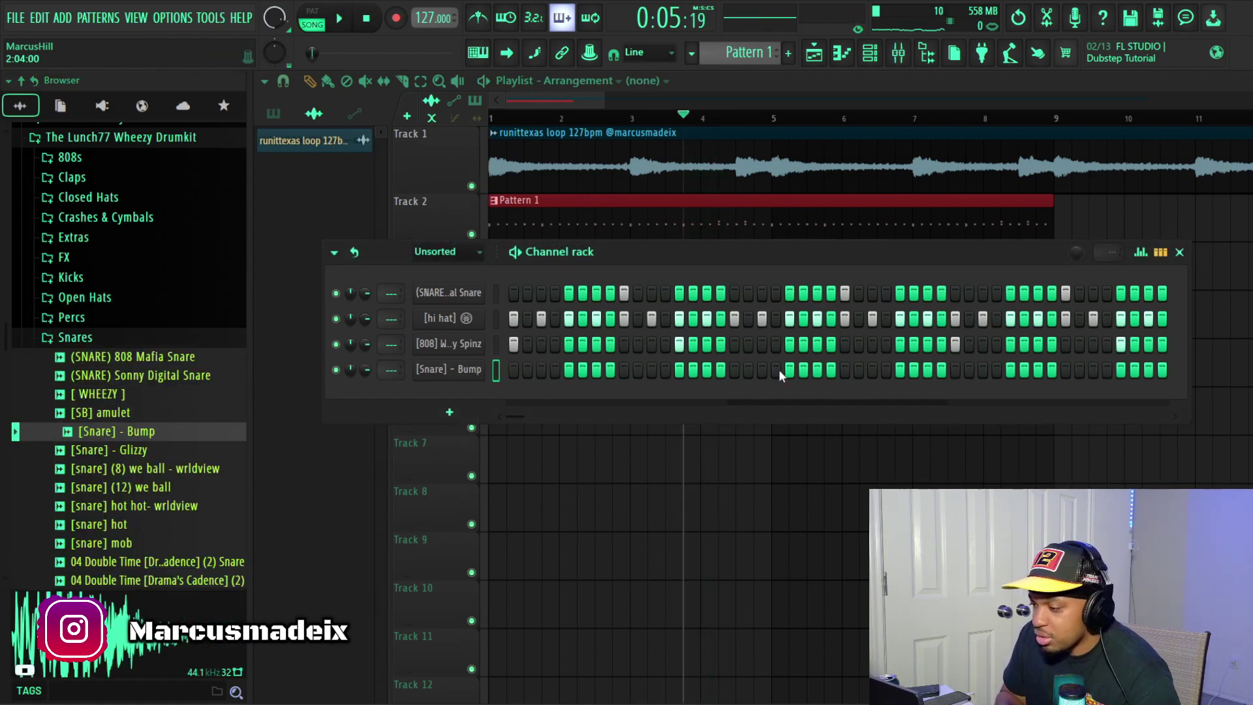
key(space)
click(762, 370)
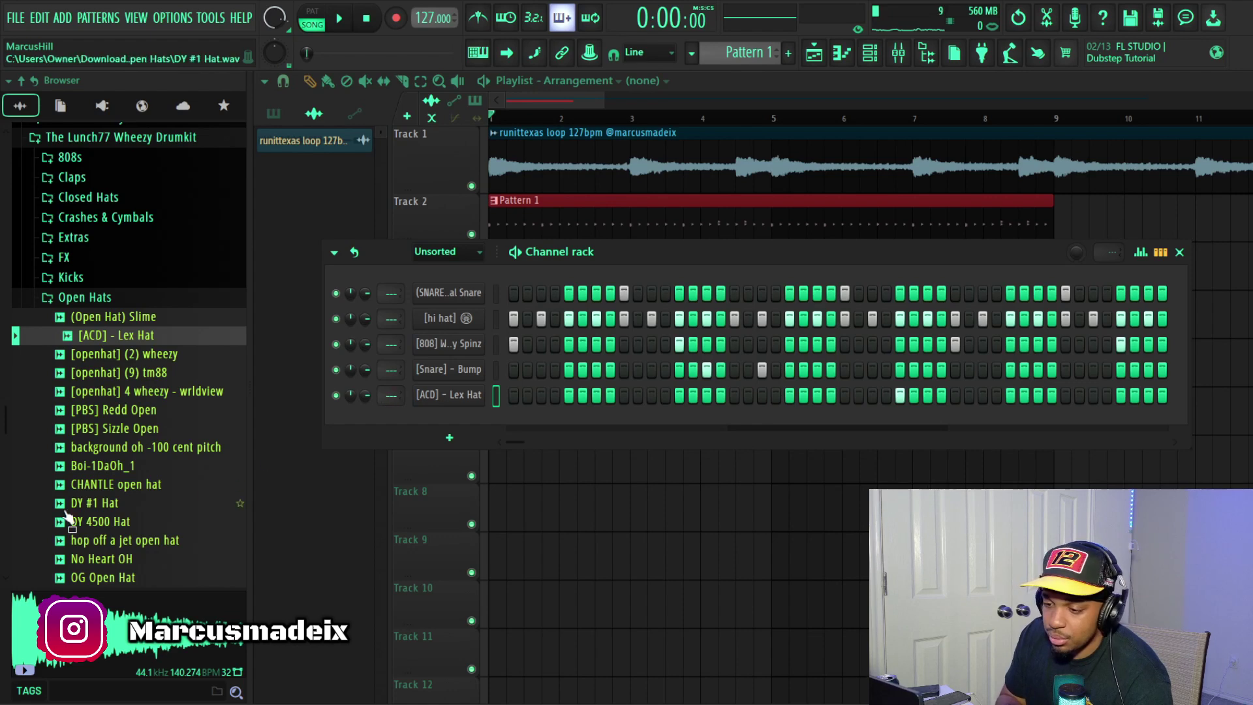
Step: Audition other open hats, including [openhat] (2) wheezy and [PBS] Redd Open, and play the song with the added percussion
click(124, 353)
click(134, 410)
key(space)
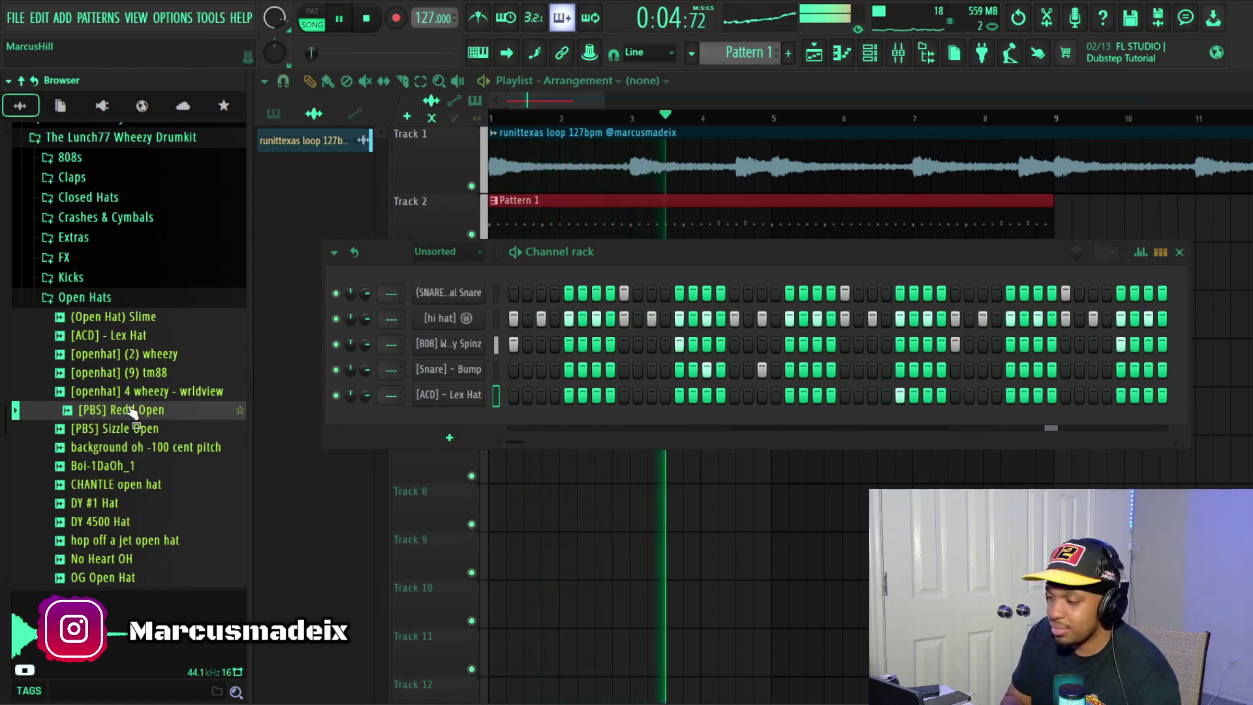
click(81, 296)
key(space)
Step: Add the [Kick] - Rack sample as a channel and copy the 808 channel's pattern onto it
click(77, 279)
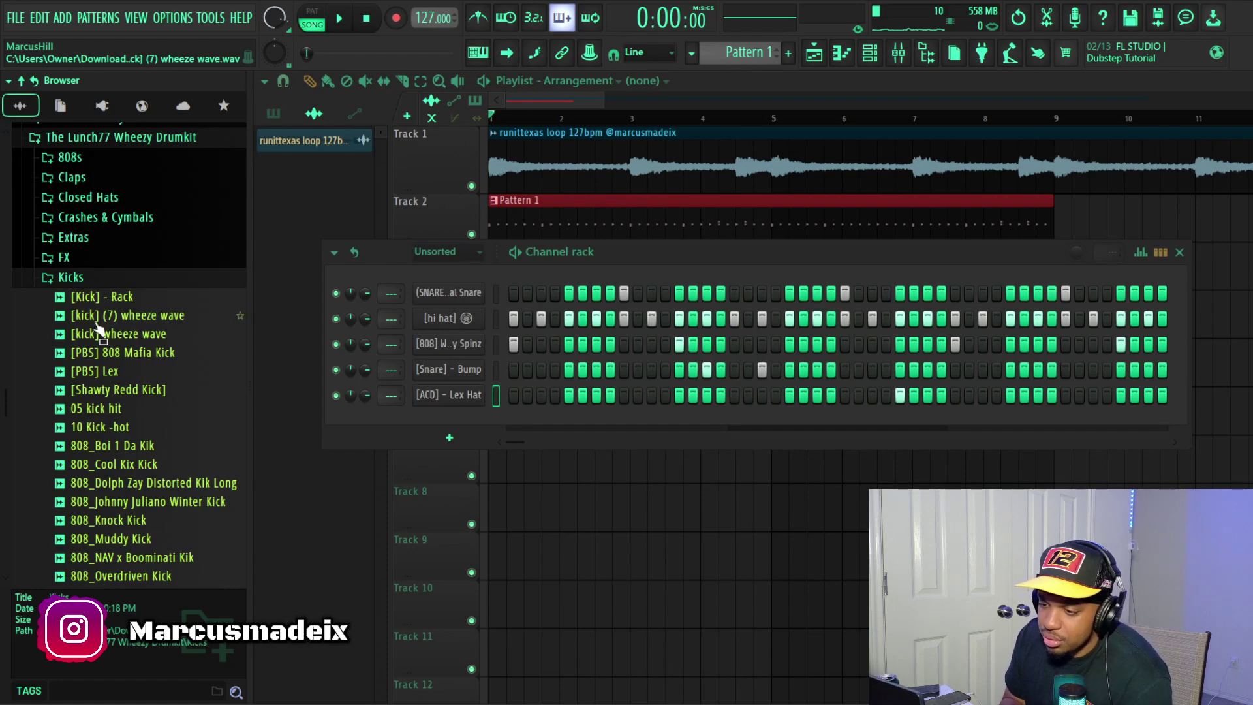
drag(98, 297, 438, 422)
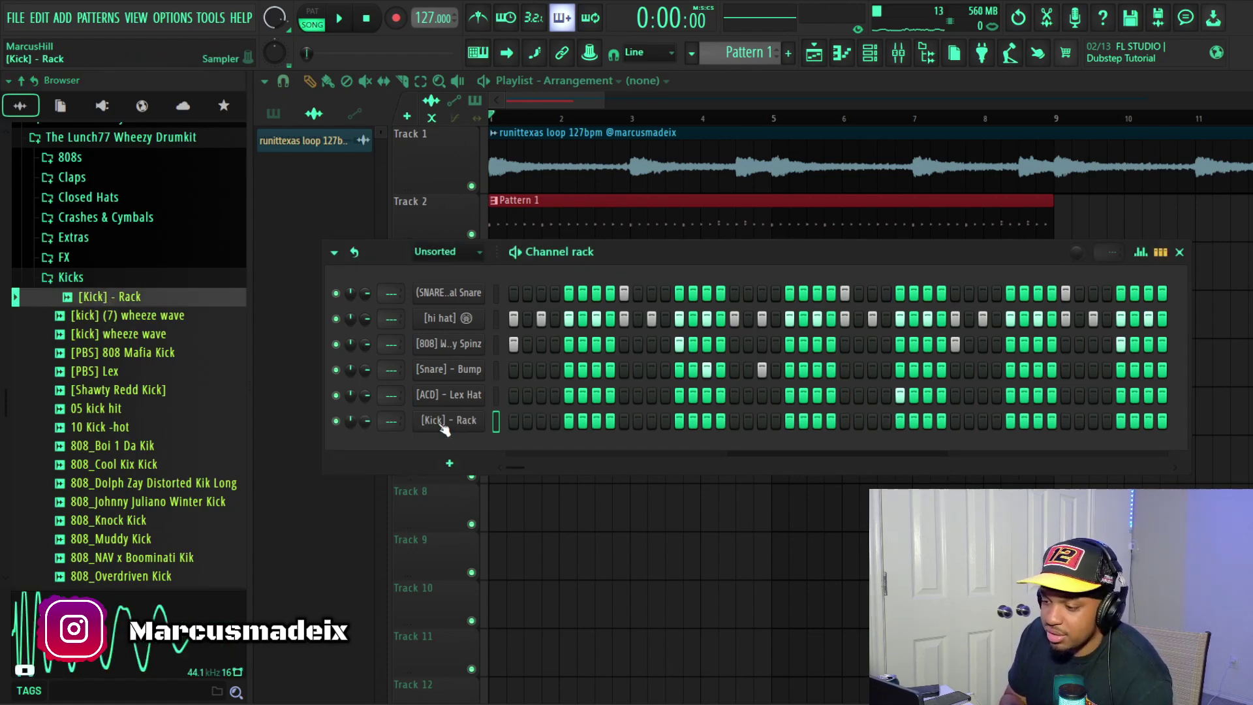
right_click(461, 345)
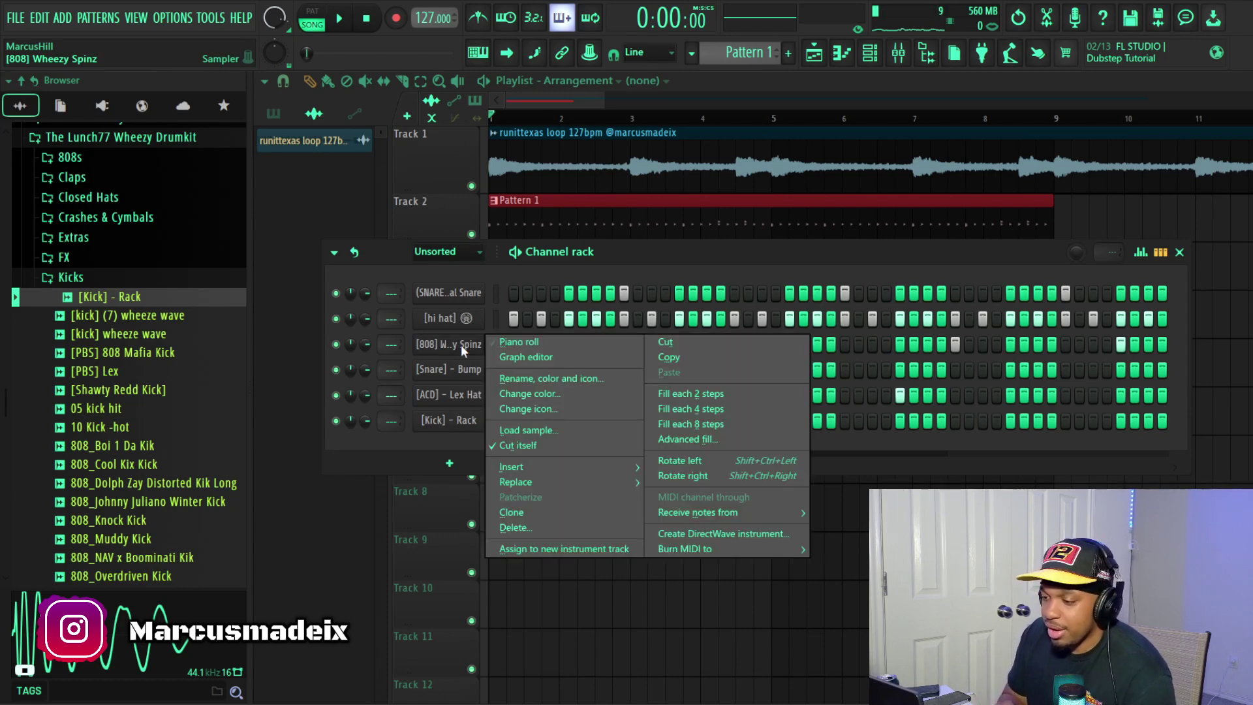
click(704, 364)
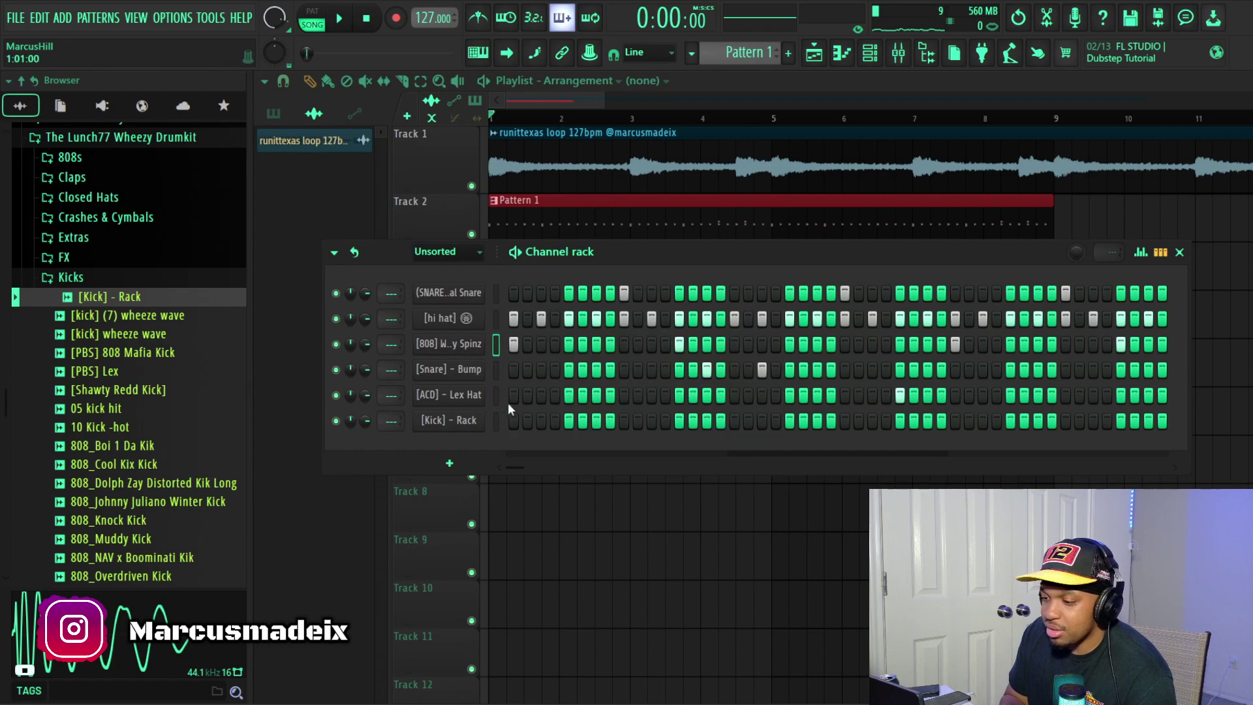
right_click(441, 420)
click(671, 451)
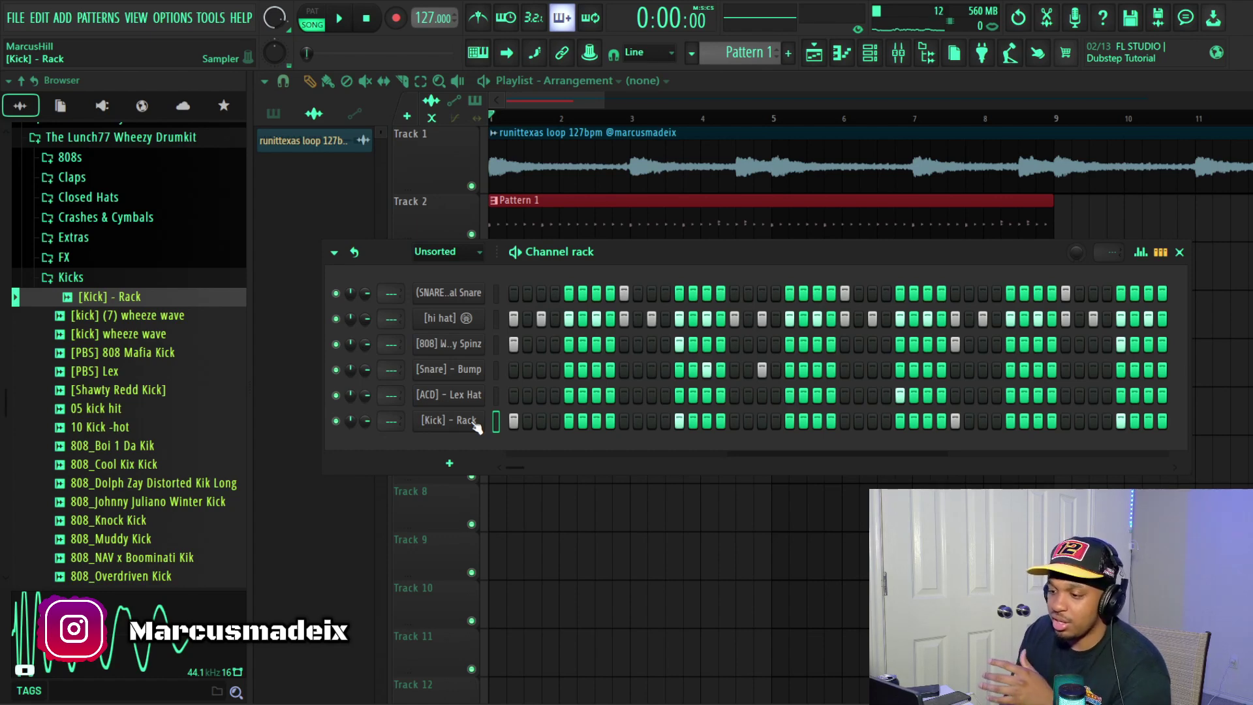
Step: Play the song with the kick layered under the 808, and undo the addition of the kick channel
key(space)
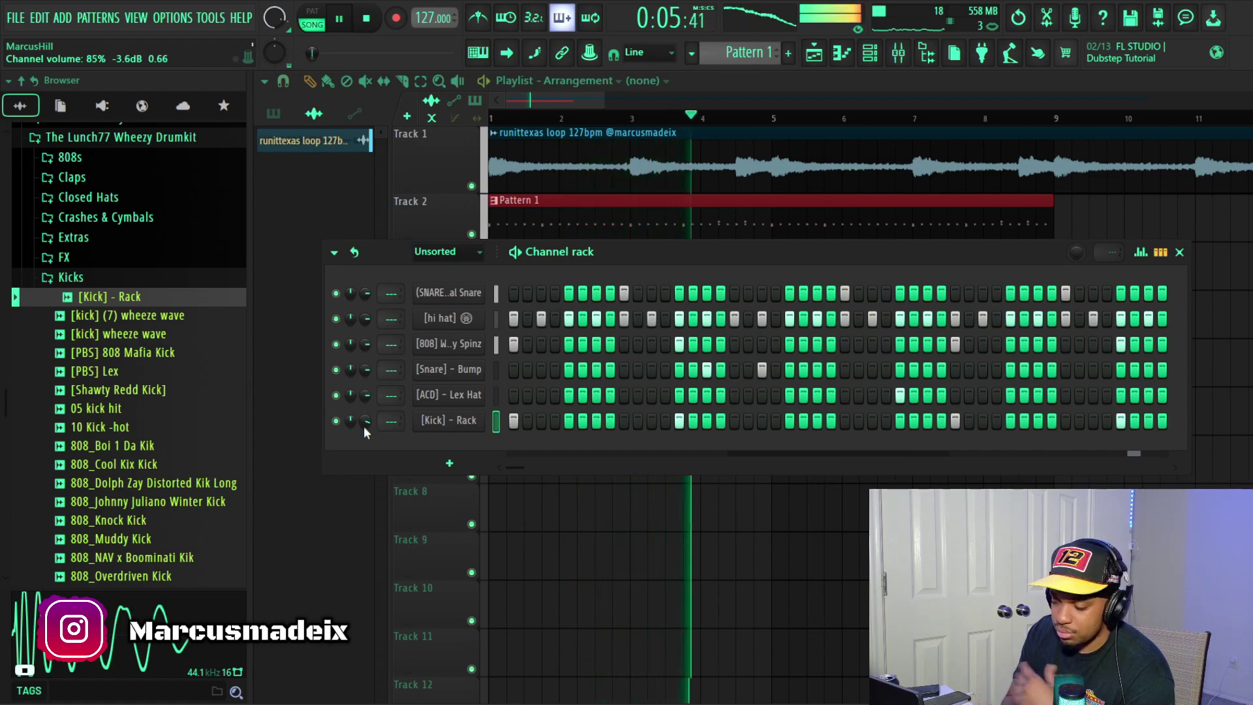
key(space)
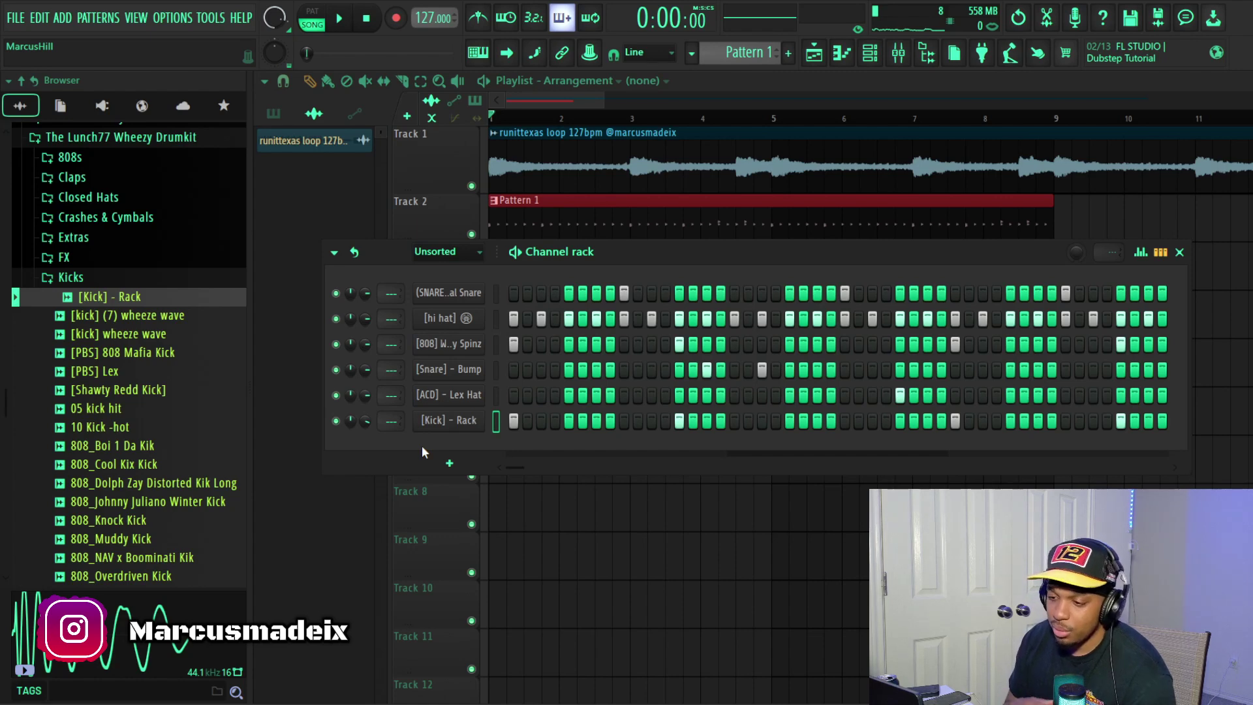
key(ctrl+z)
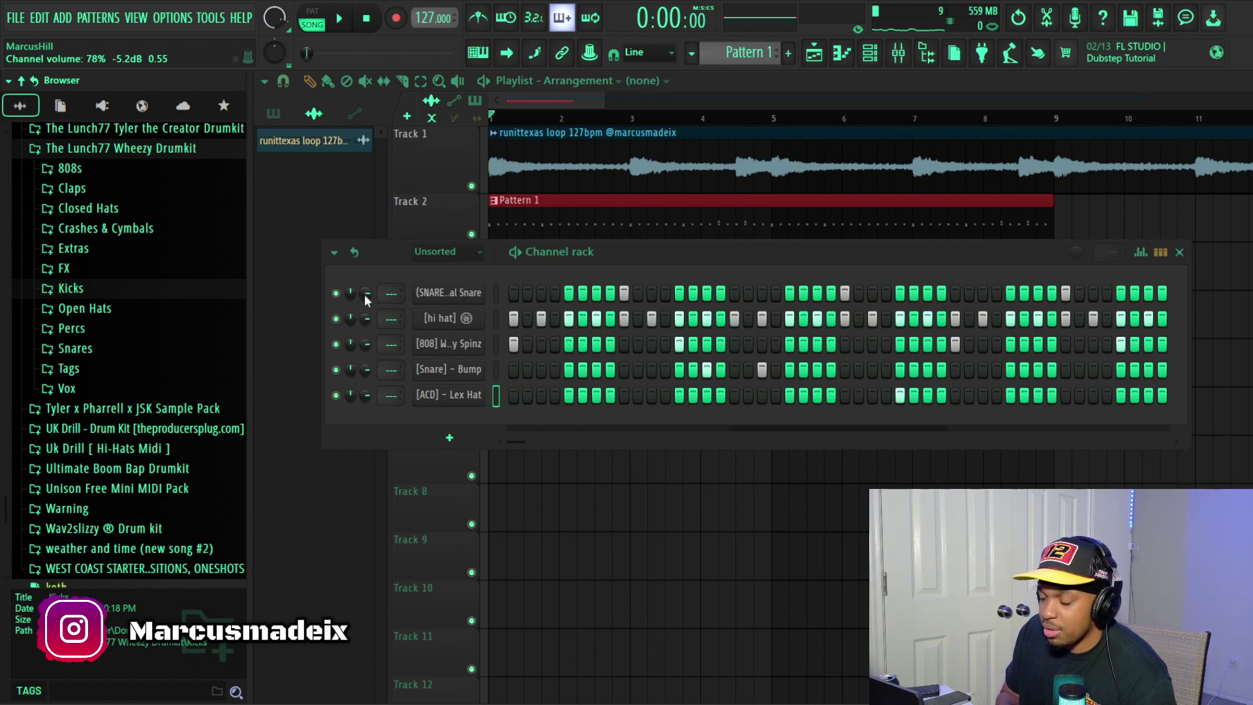
Step: Play the song while checking the channel volume of the Sonny Digital snare against the other drums
key(space)
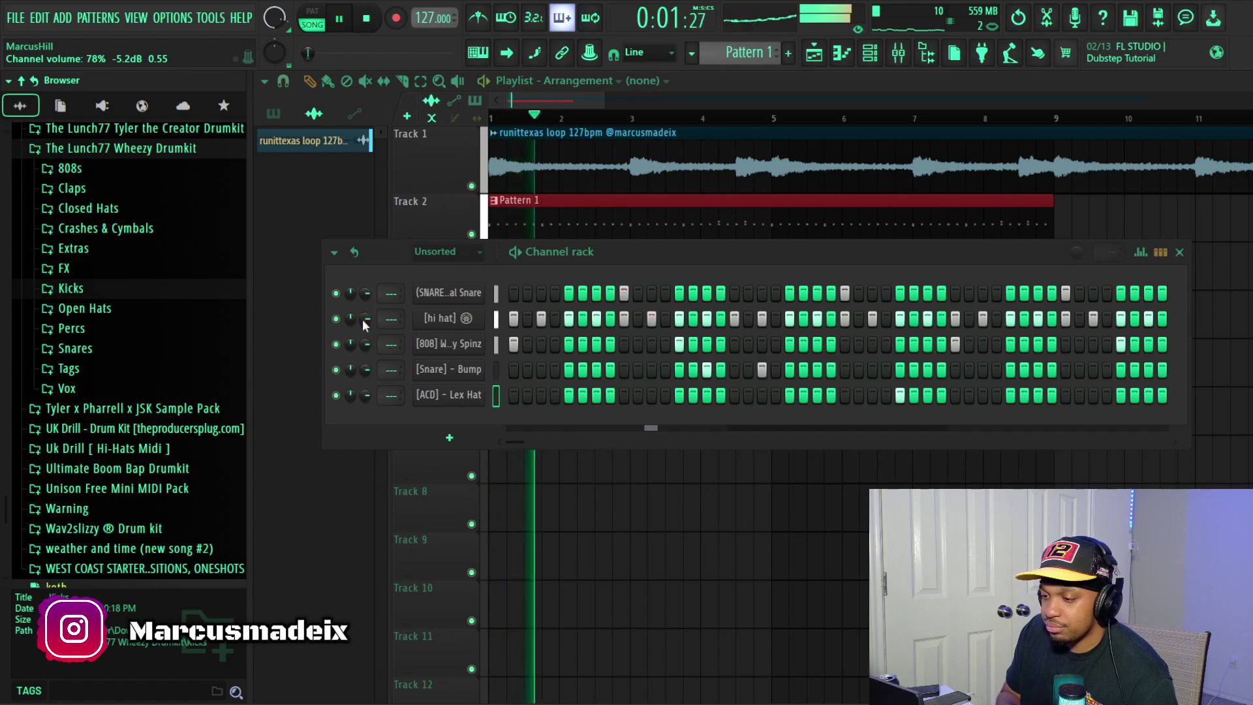
mouse_move(365, 293)
mouse_down()
mouse_move(365, 339)
mouse_move(365, 295)
mouse_up()
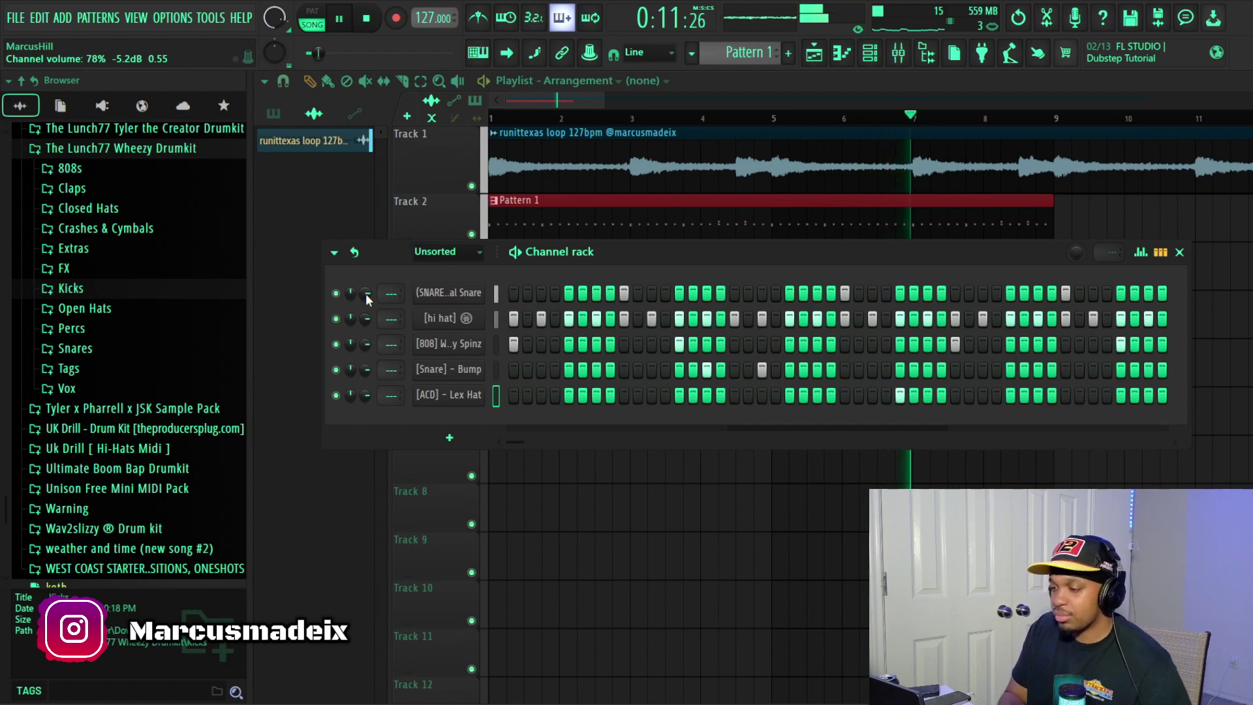
key(space)
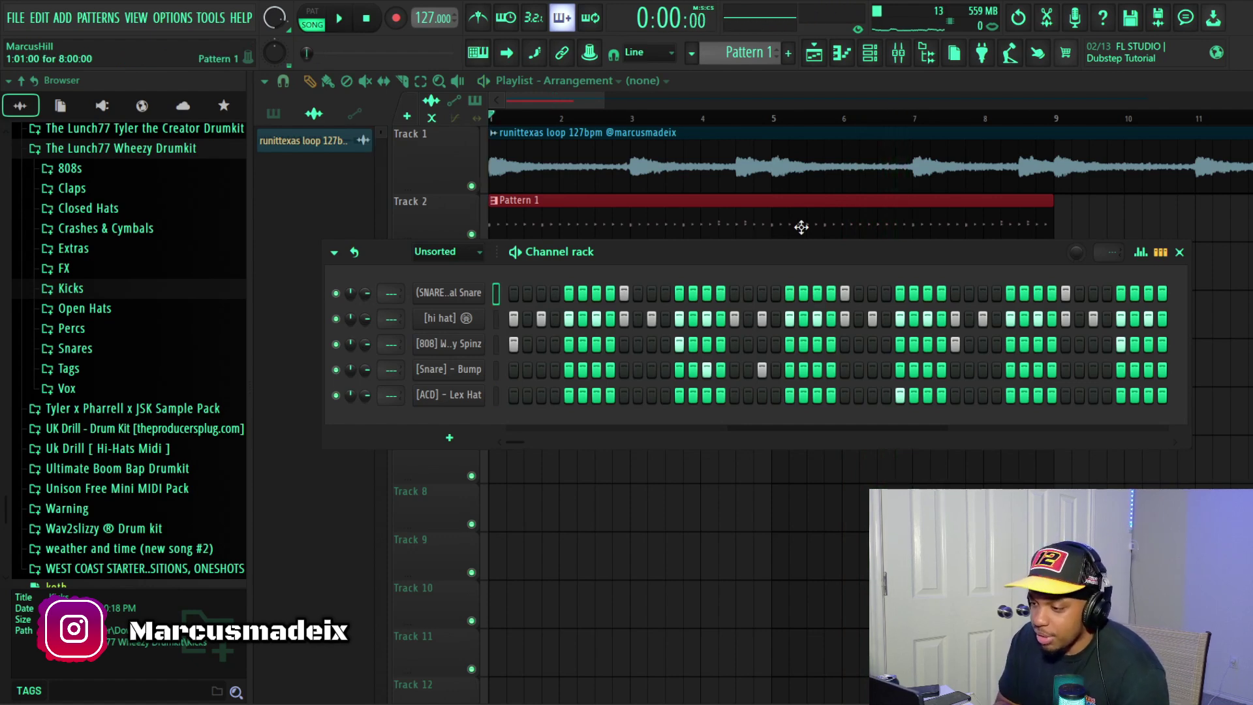
Step: Route the Sonny Digital snare, hi-hat, 808, Bump snare and Lex Hat channels to mixer inserts 2 through 6 in order
click(899, 60)
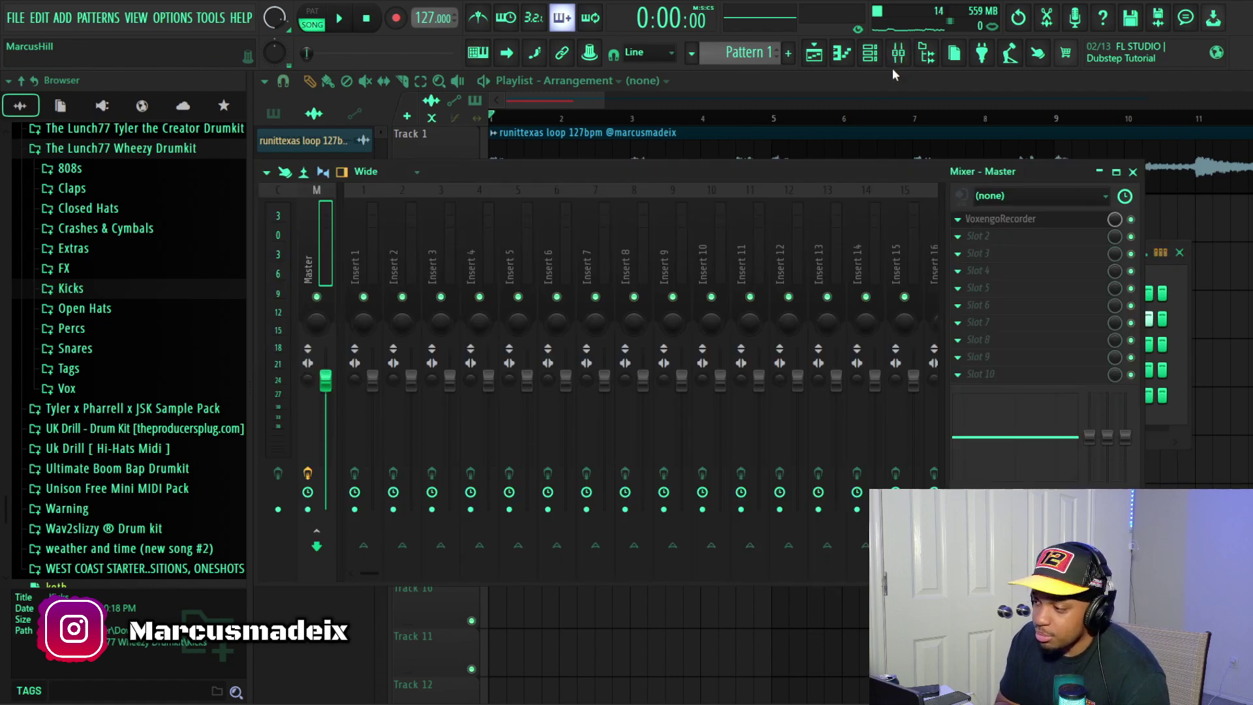
click(359, 245)
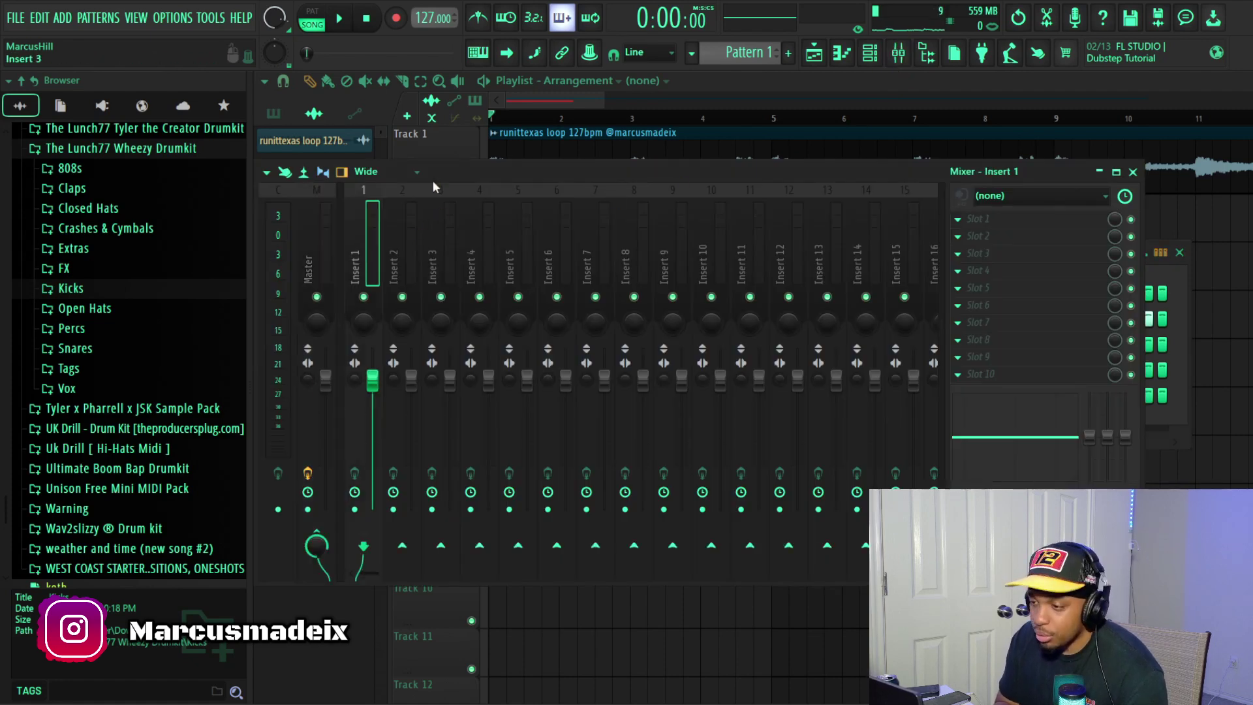
drag(445, 173, 491, 188)
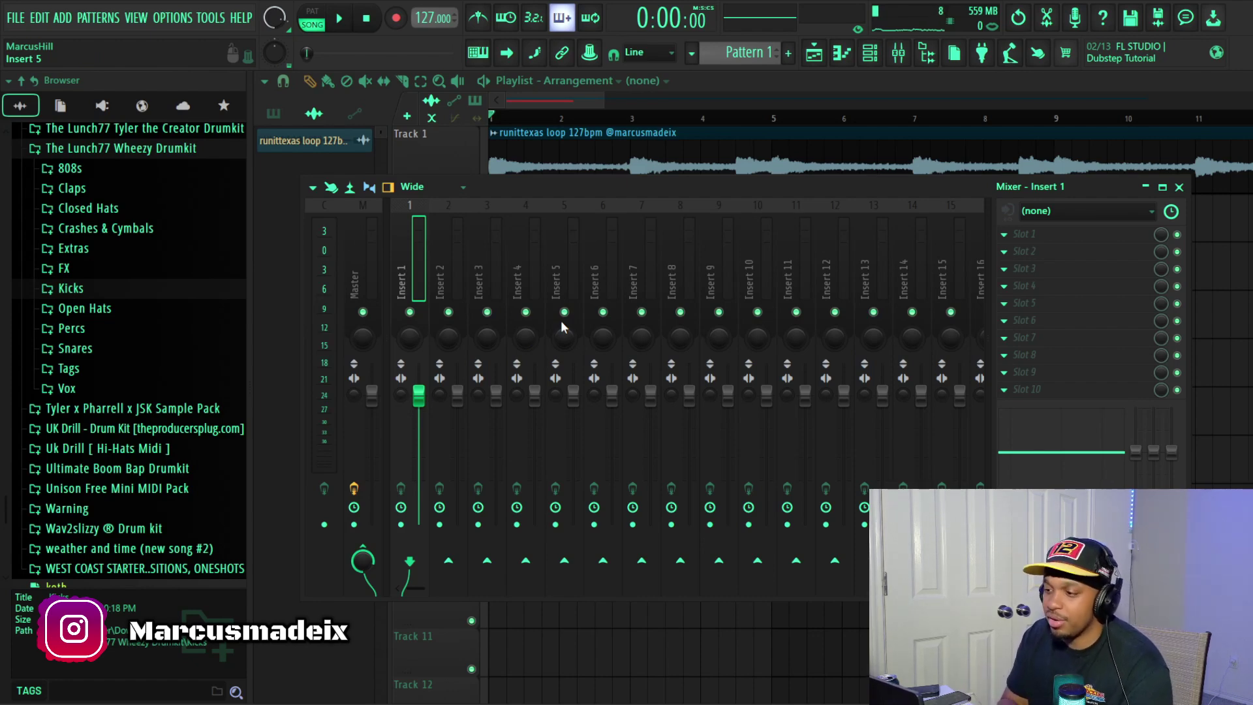
click(459, 253)
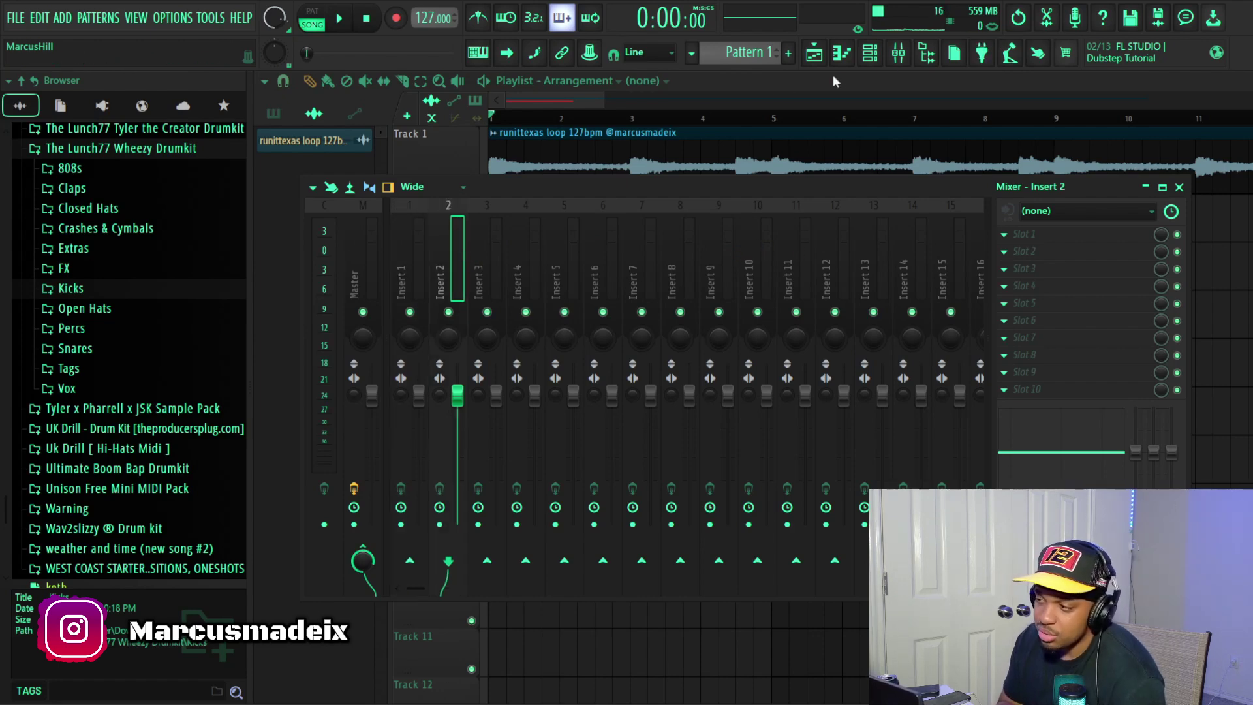
click(870, 52)
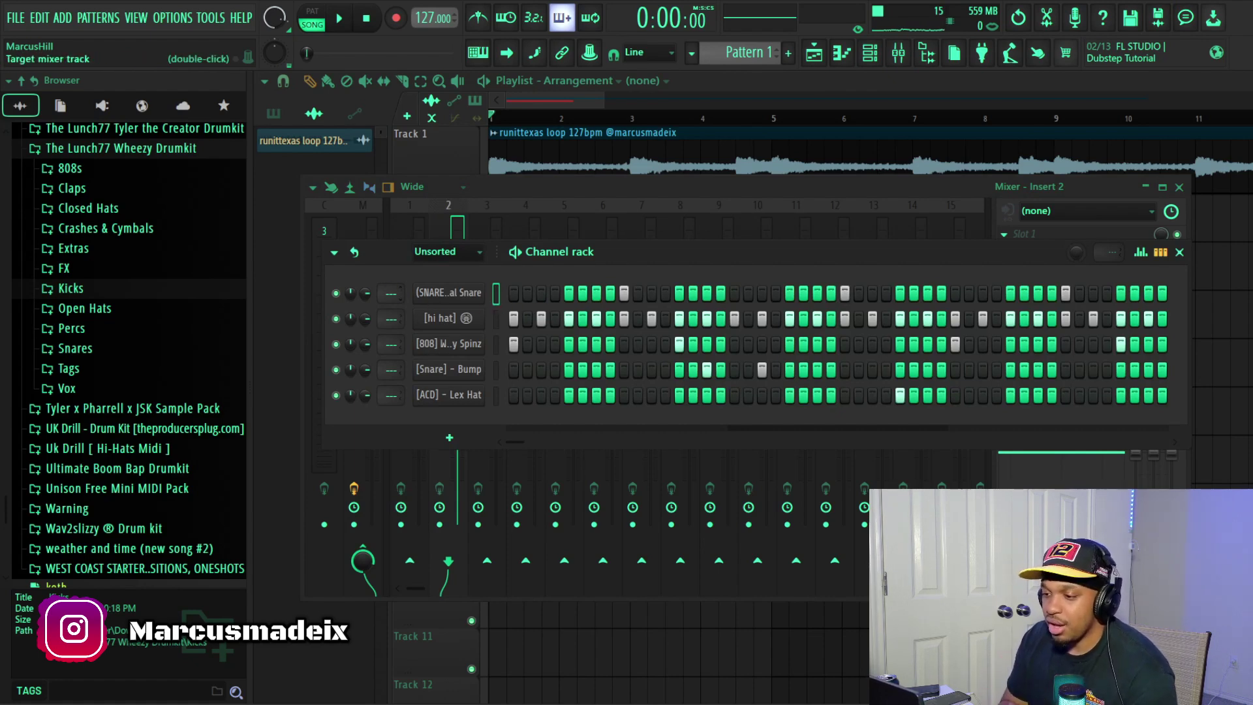
key(ctrl+l)
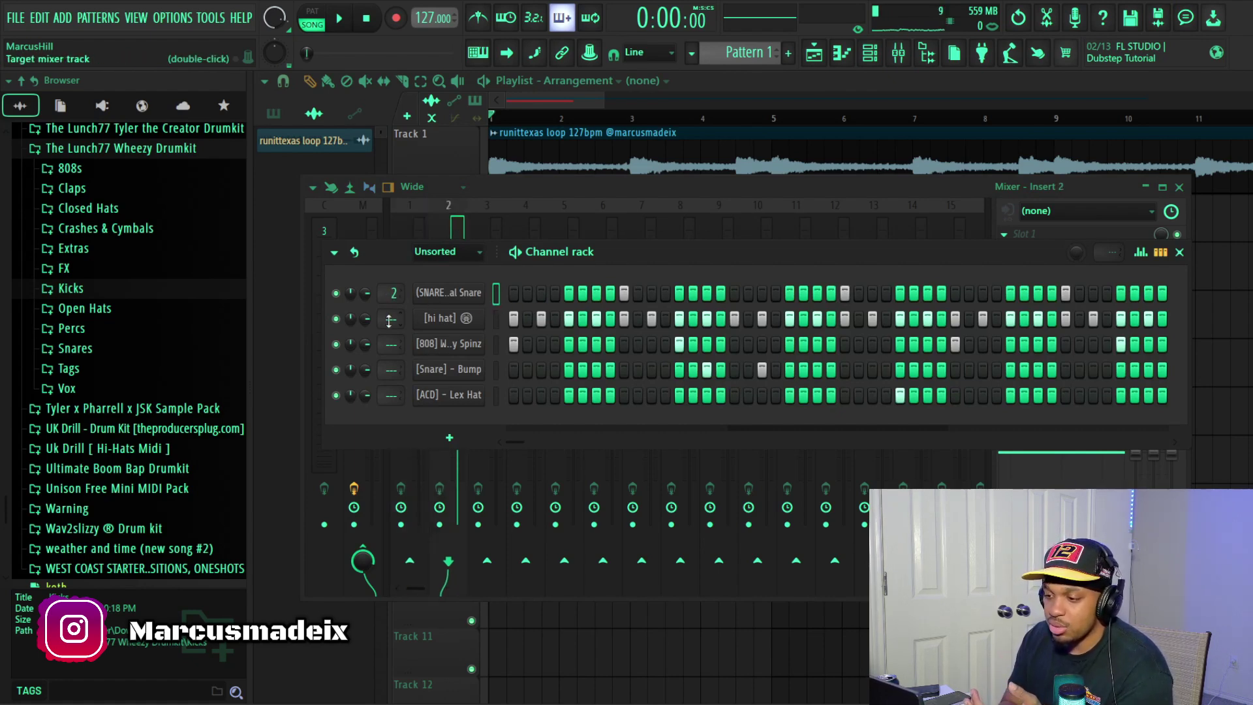
mouse_move(388, 320)
mouse_down()
mouse_move(389, 307)
mouse_move(389, 333)
mouse_up()
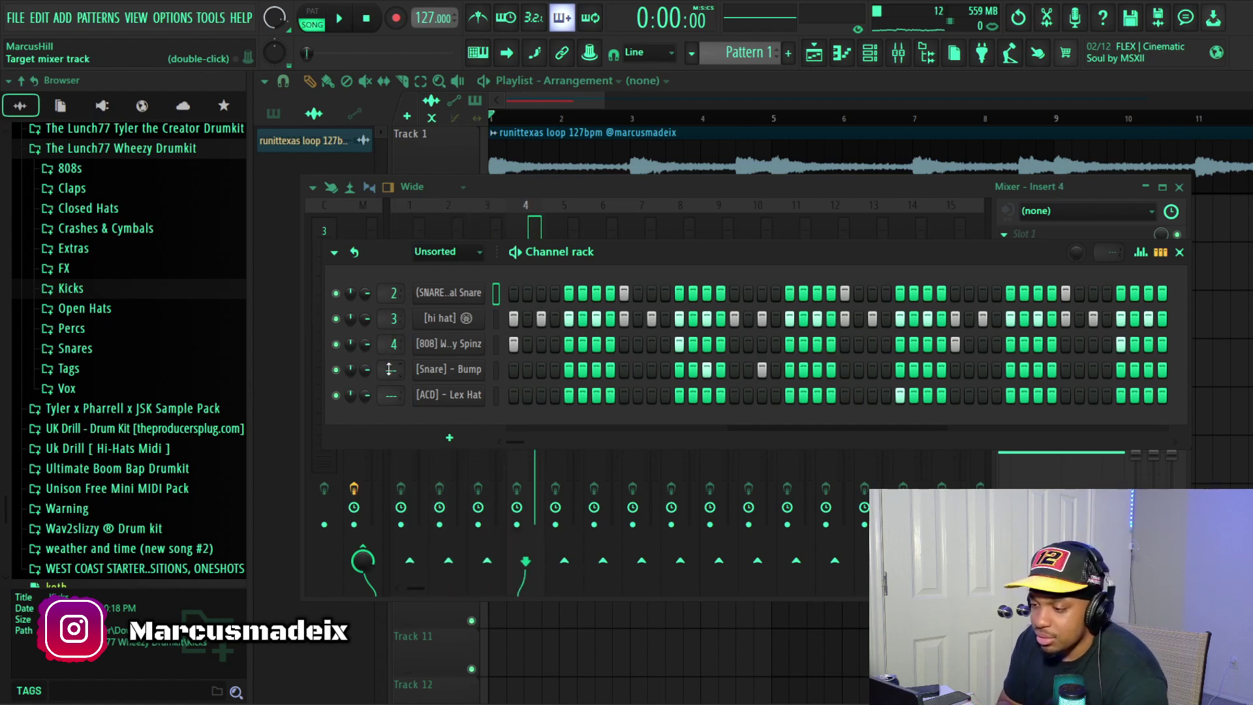
Step: Open the runittexas loop's audio clip settings and route the clip to mixer Insert 1
click(728, 172)
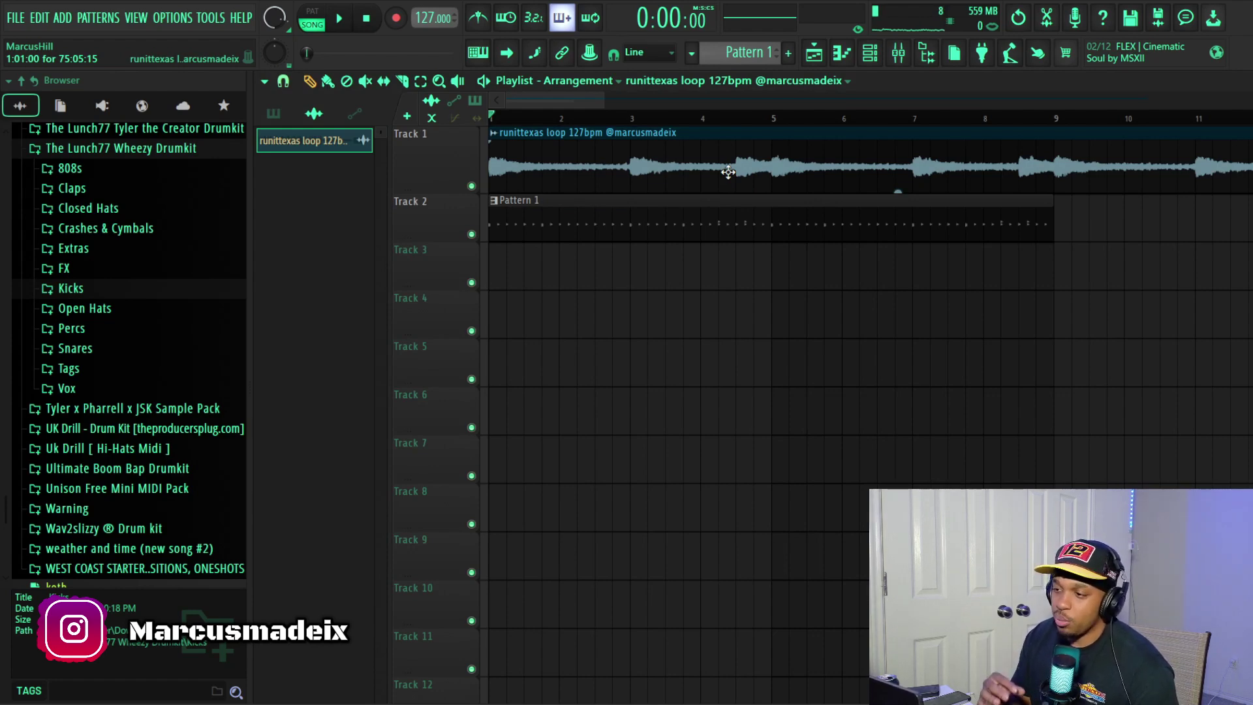
double_click(728, 172)
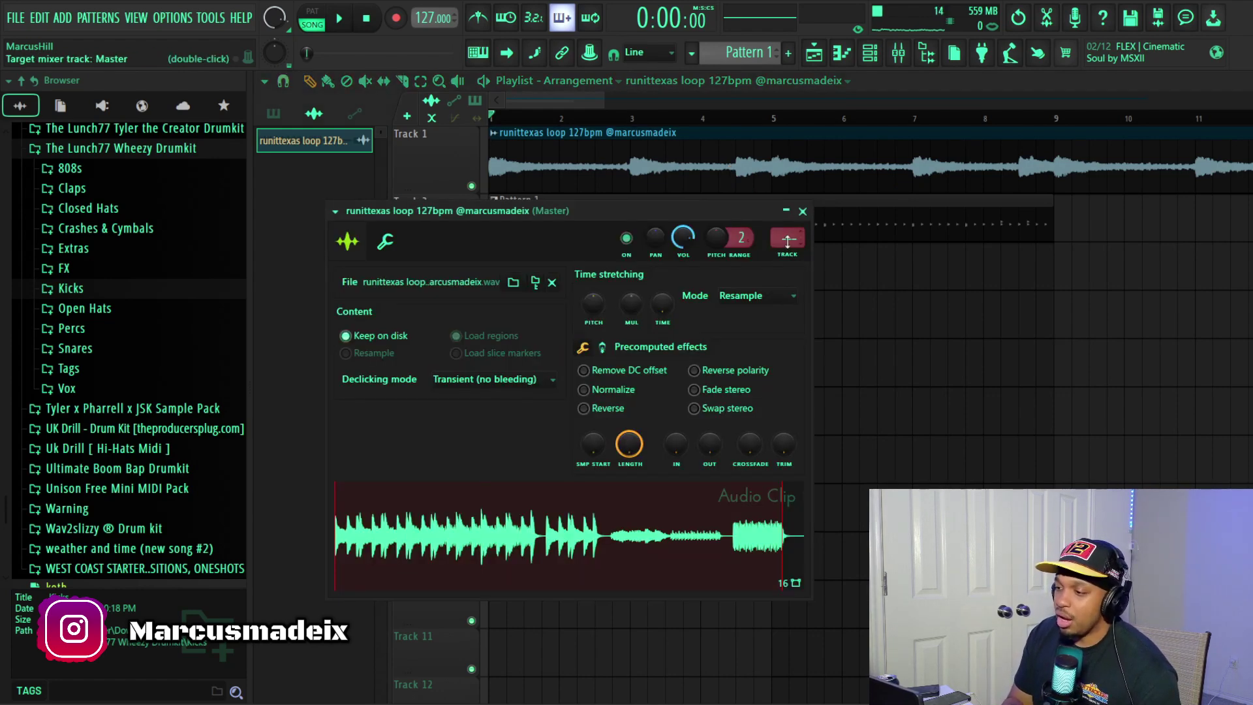
drag(788, 241, 788, 238)
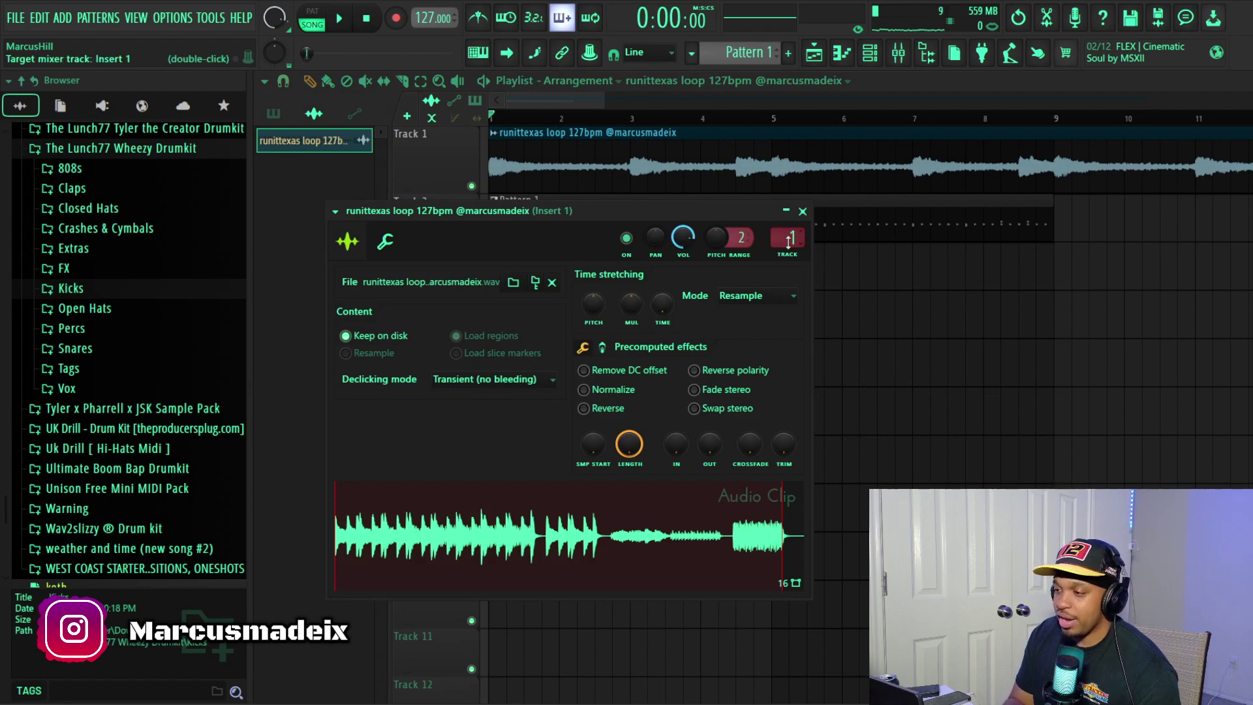
click(802, 211)
Step: Play the song with the mixer open and check the levels of the loop on Insert 1 and the 808 on Insert 4
key(F9)
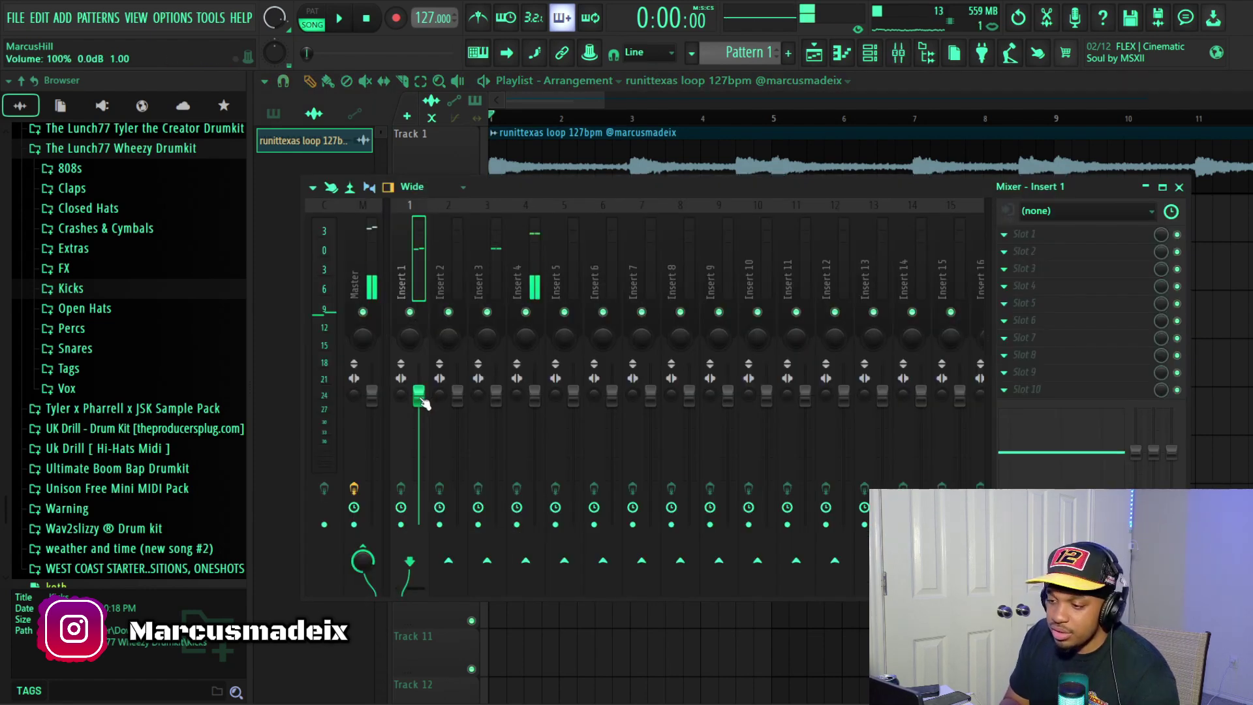
key(space)
mouse_move(419, 393)
mouse_down()
mouse_move(420, 440)
mouse_move(420, 397)
mouse_up()
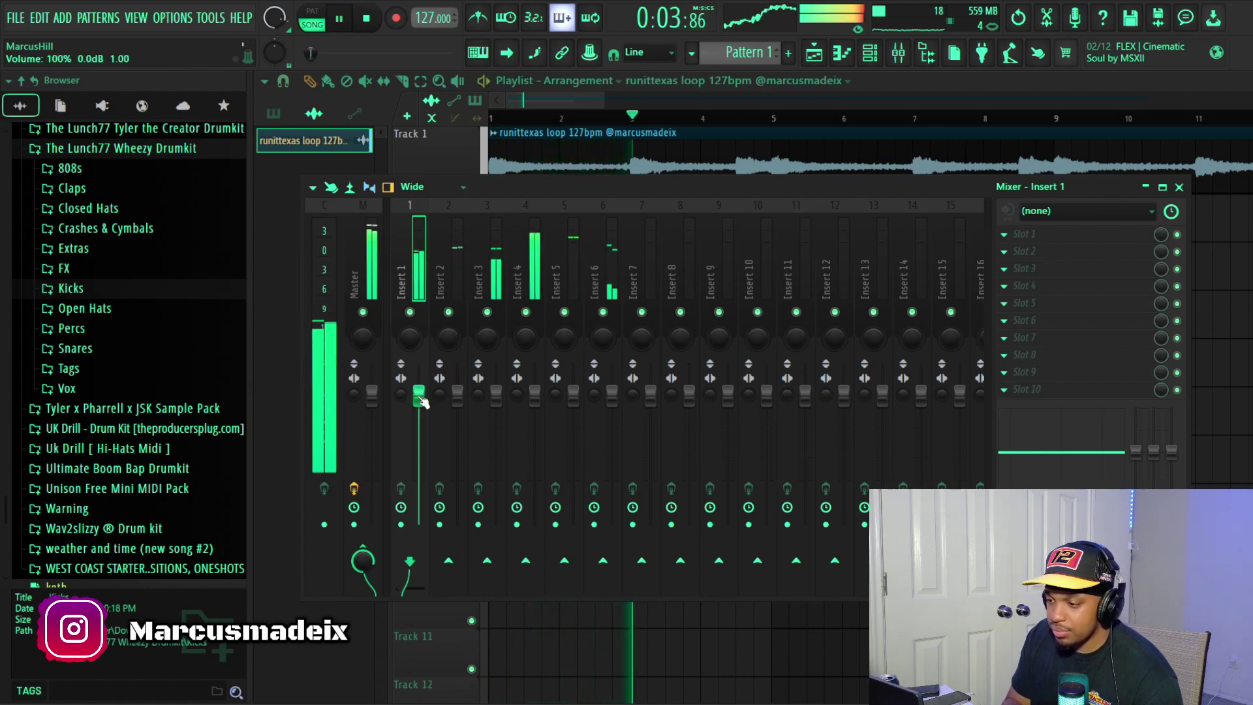
mouse_move(535, 394)
mouse_down()
mouse_move(535, 433)
mouse_move(535, 395)
mouse_up()
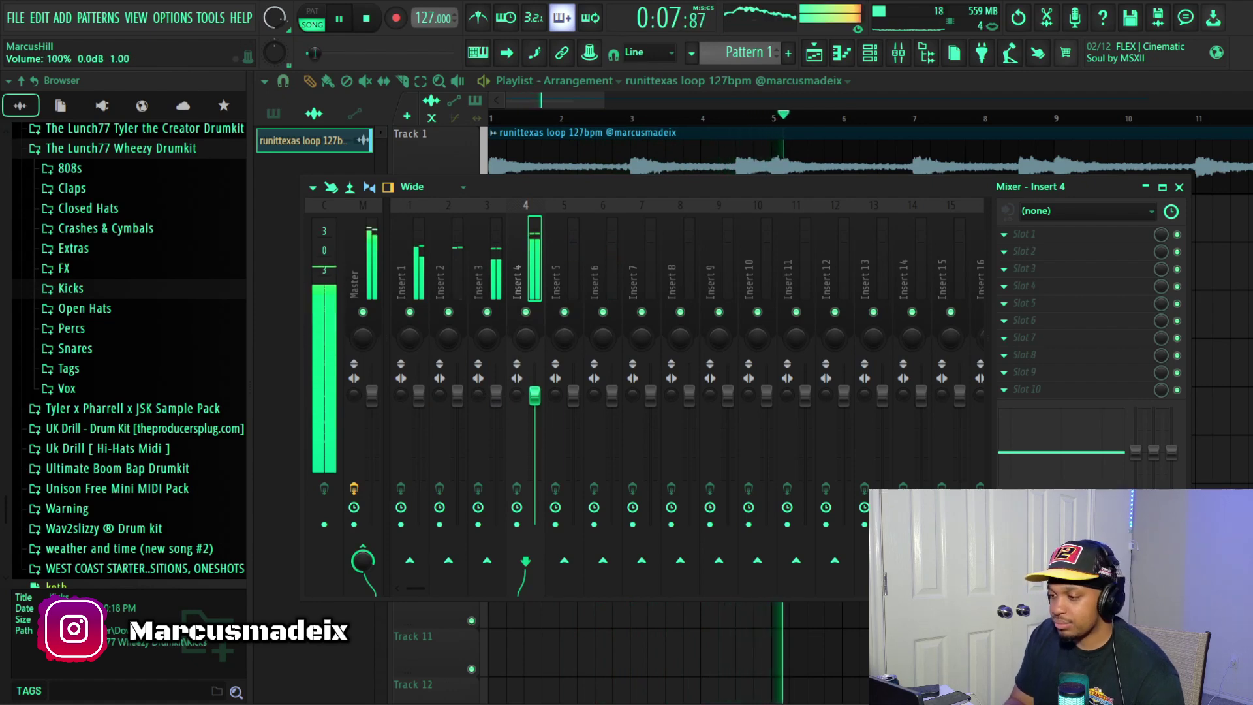
click(419, 264)
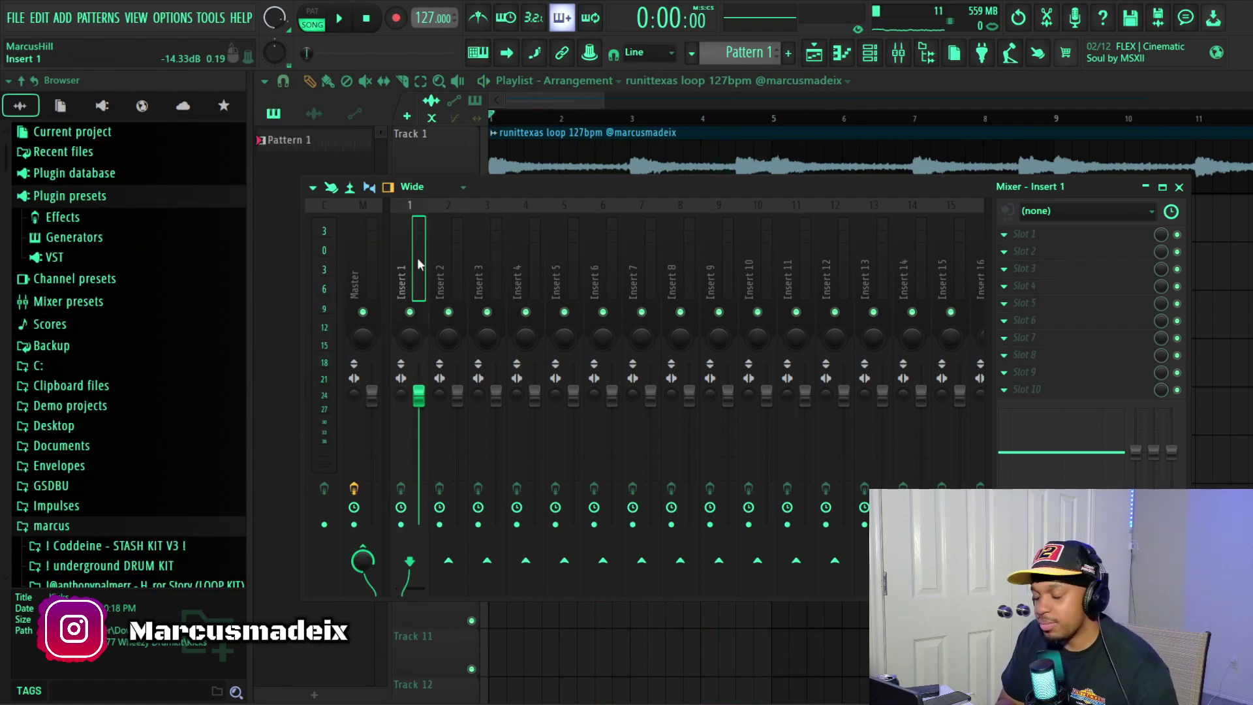
Step: Examine the Master track and mixer inserts 1 through 4 with their effect slots, and close the mixer
click(472, 259)
click(533, 261)
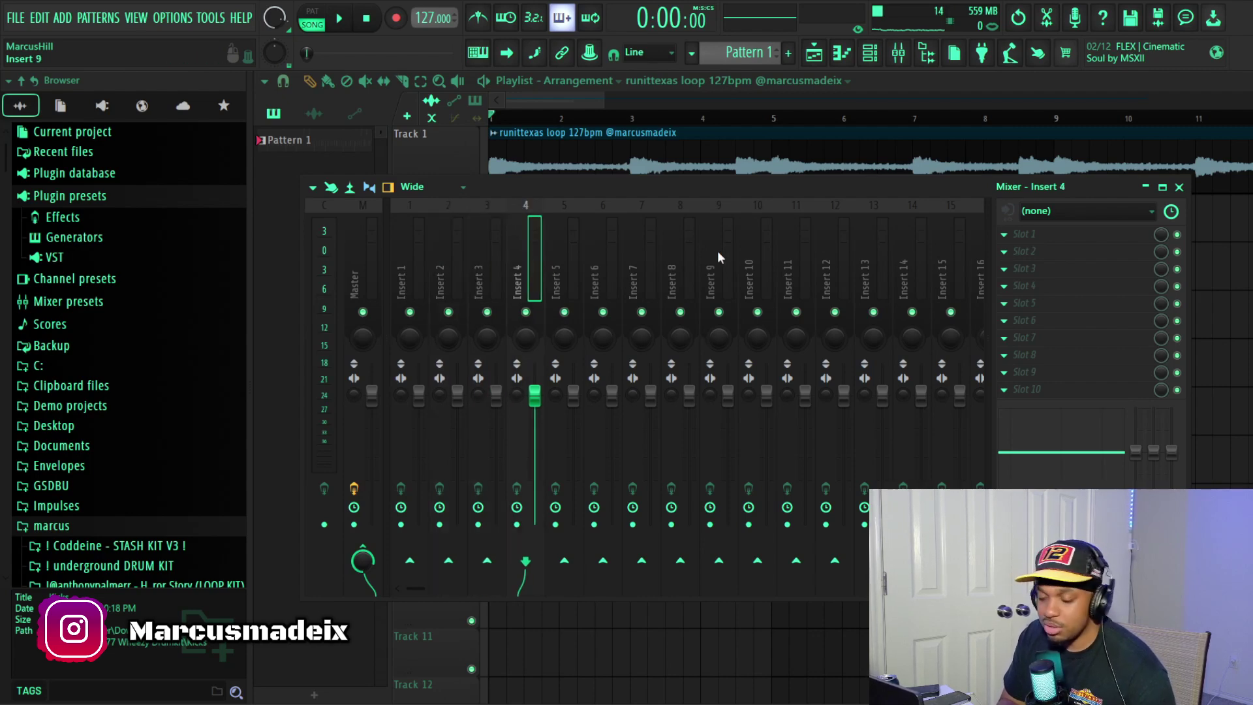
click(413, 260)
click(366, 245)
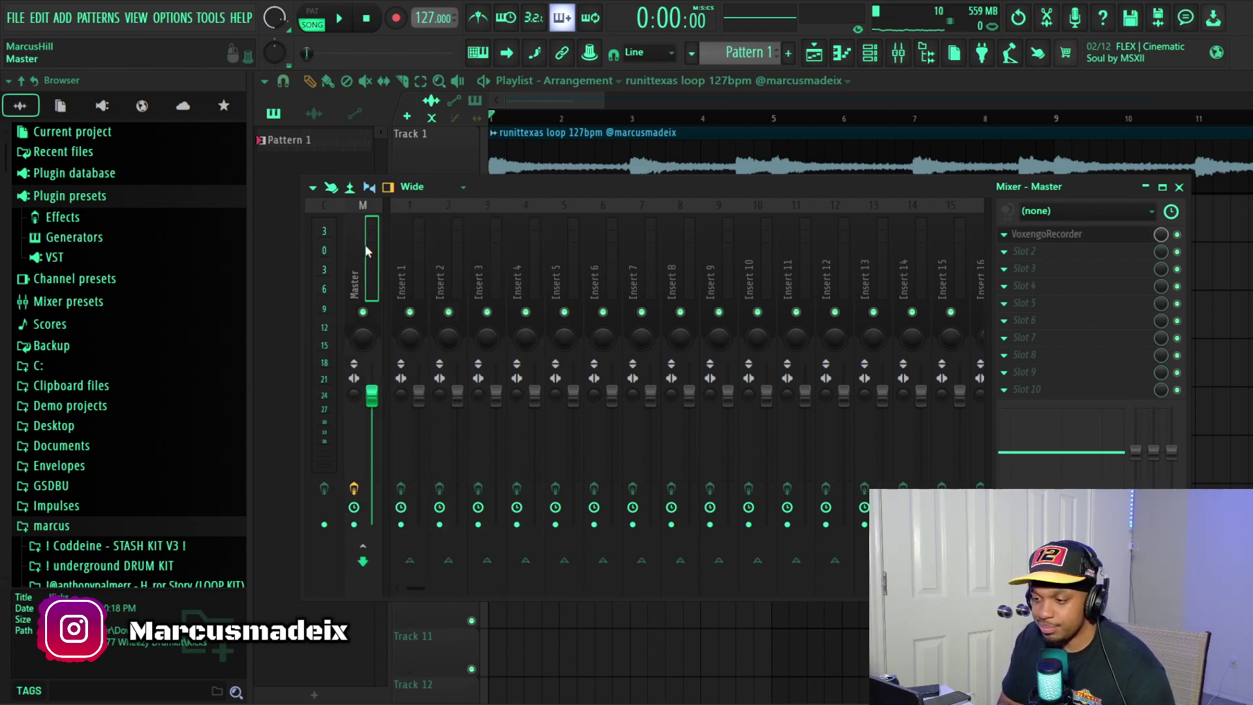
click(408, 248)
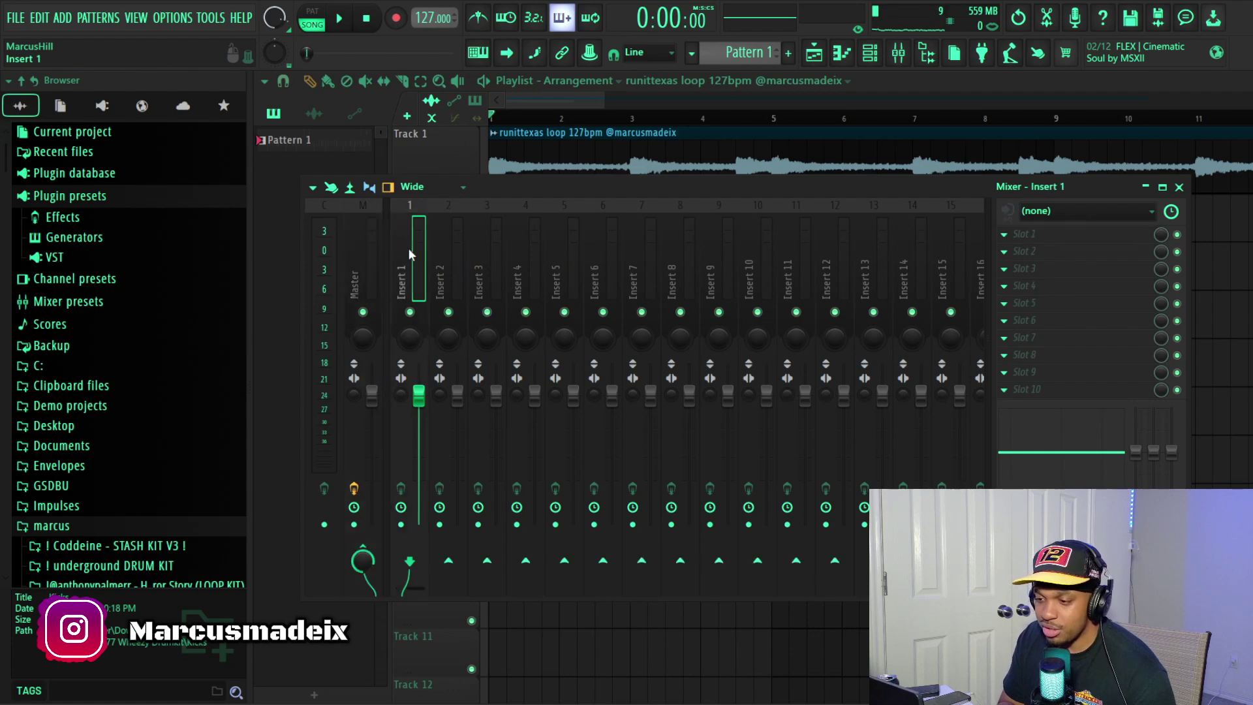
click(460, 262)
click(479, 270)
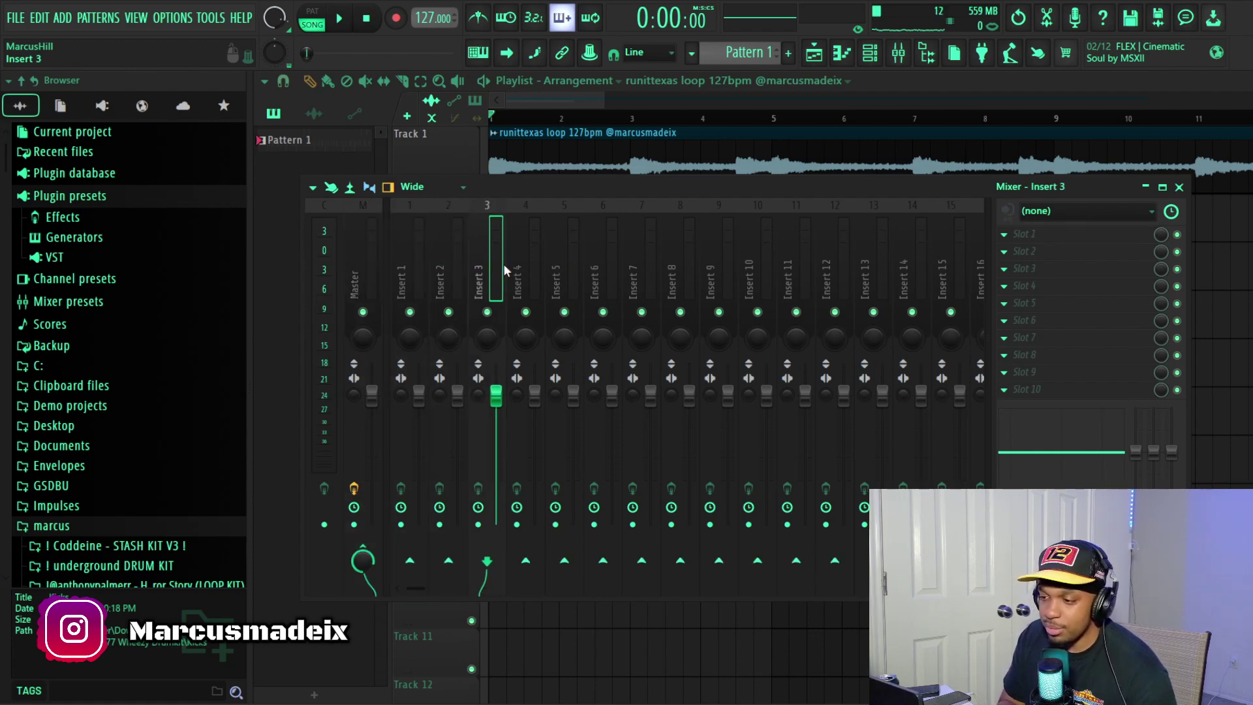
click(505, 266)
key(F9)
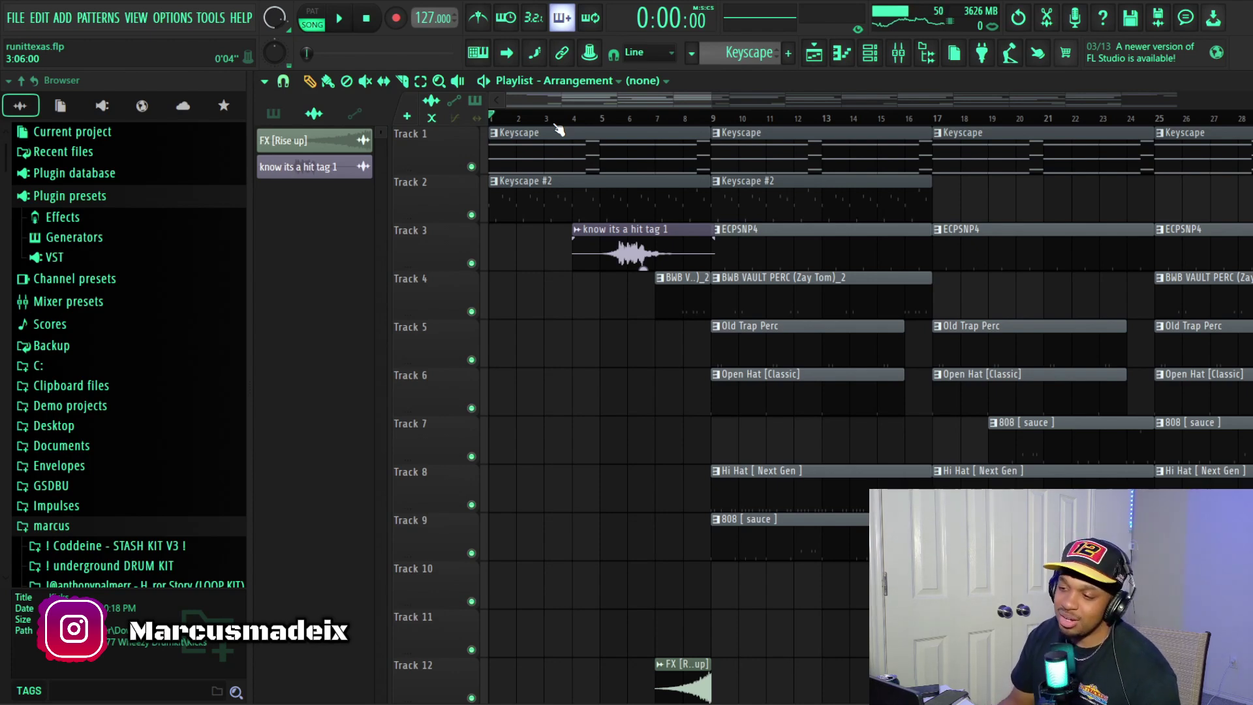
Step: Play the runittexas arrangement from the start and follow its track layout past bar 17
key(space)
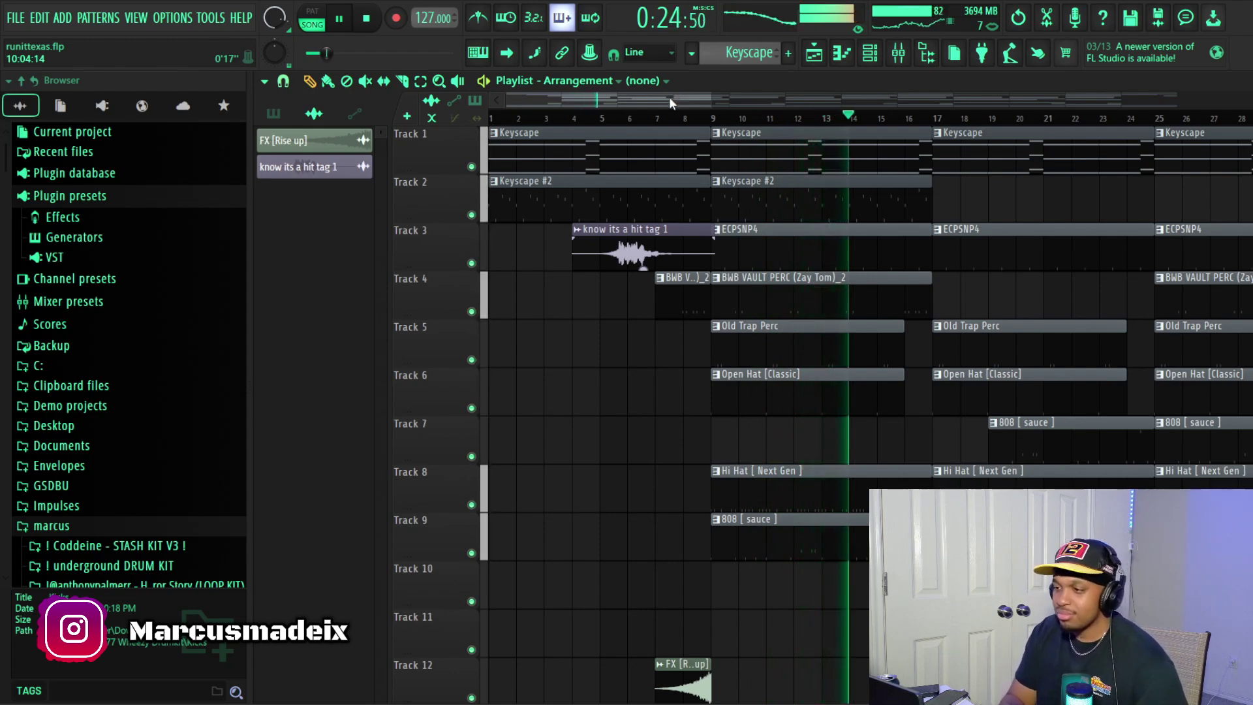
drag(668, 100, 727, 120)
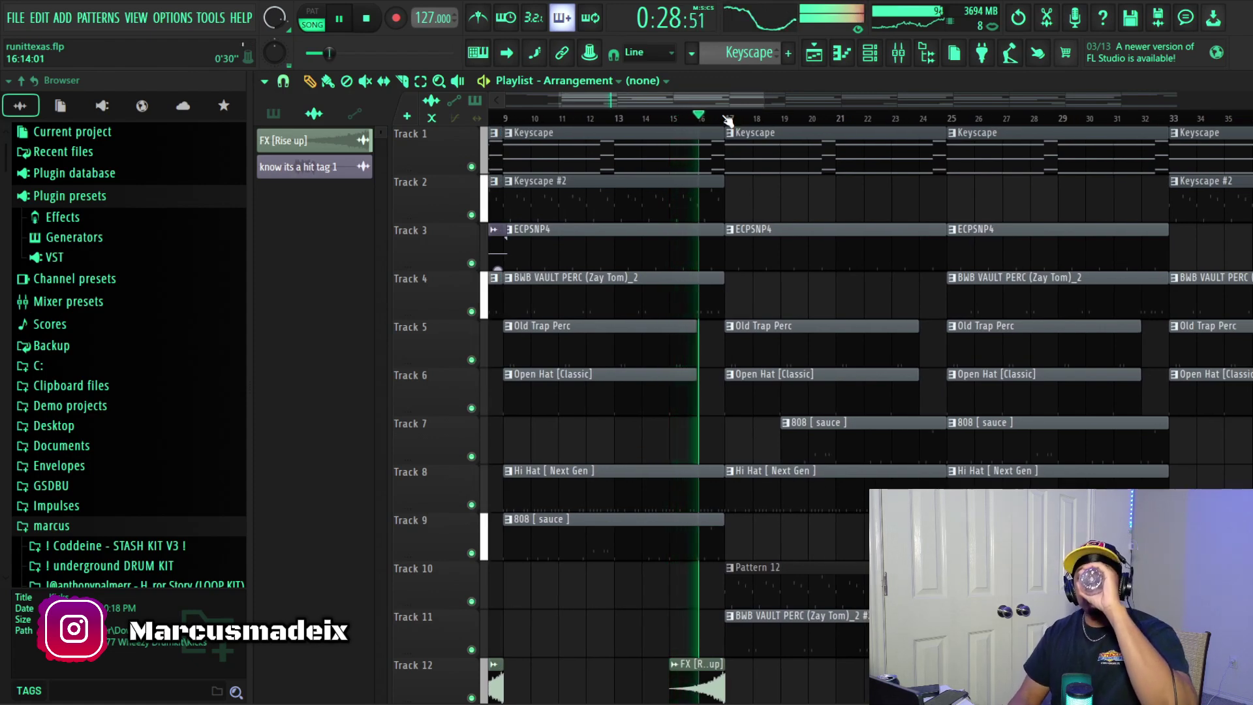